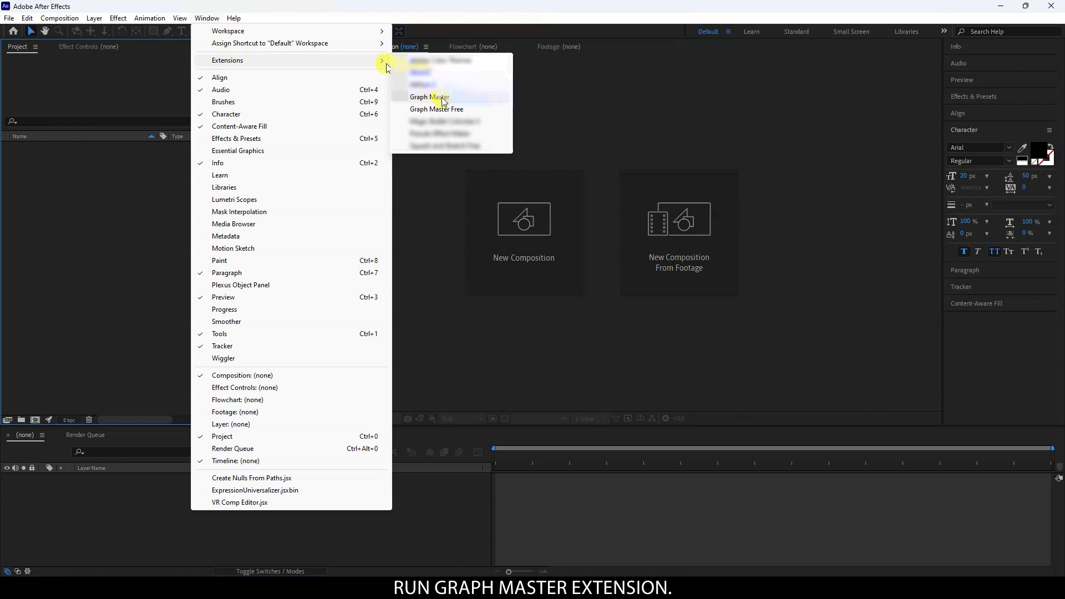
Launch the Graph Master extension, create a 1920 x 1080 project named Graph_1 from the first Finance preset, and close the extension
{"action": "left_click", "coordinate": [430, 97]}
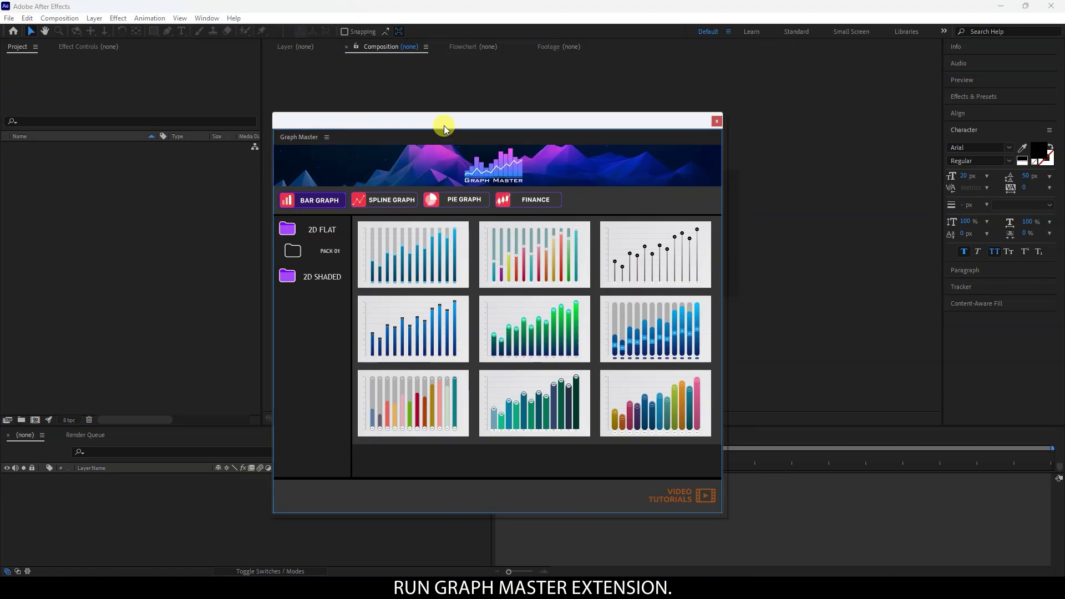
{"action": "left_click", "coordinate": [535, 197]}
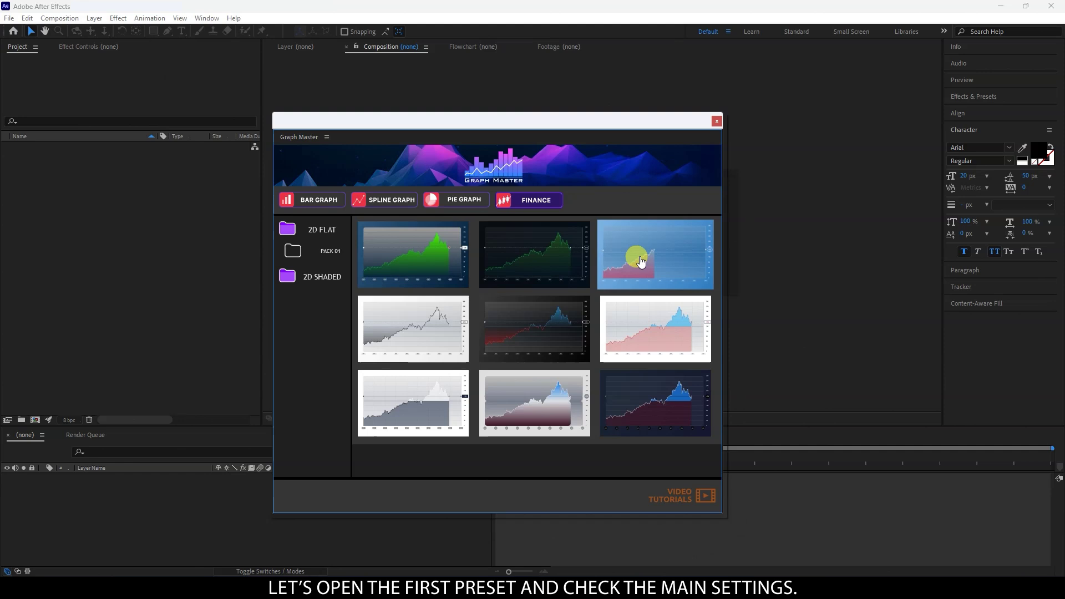
{"action": "left_click", "coordinate": [449, 254]}
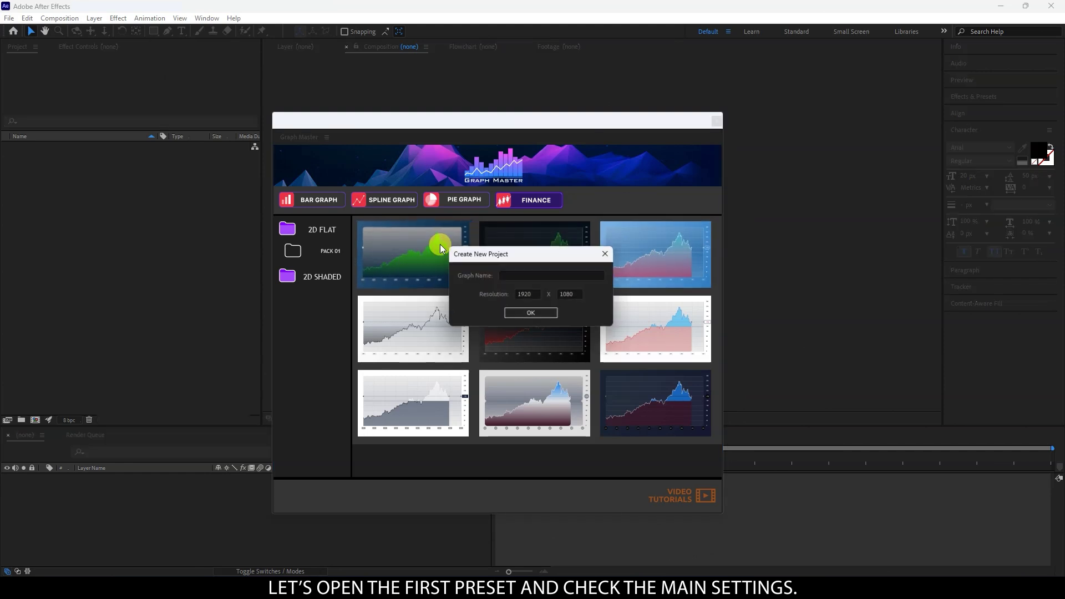
{"action": "left_click", "coordinate": [513, 279]}
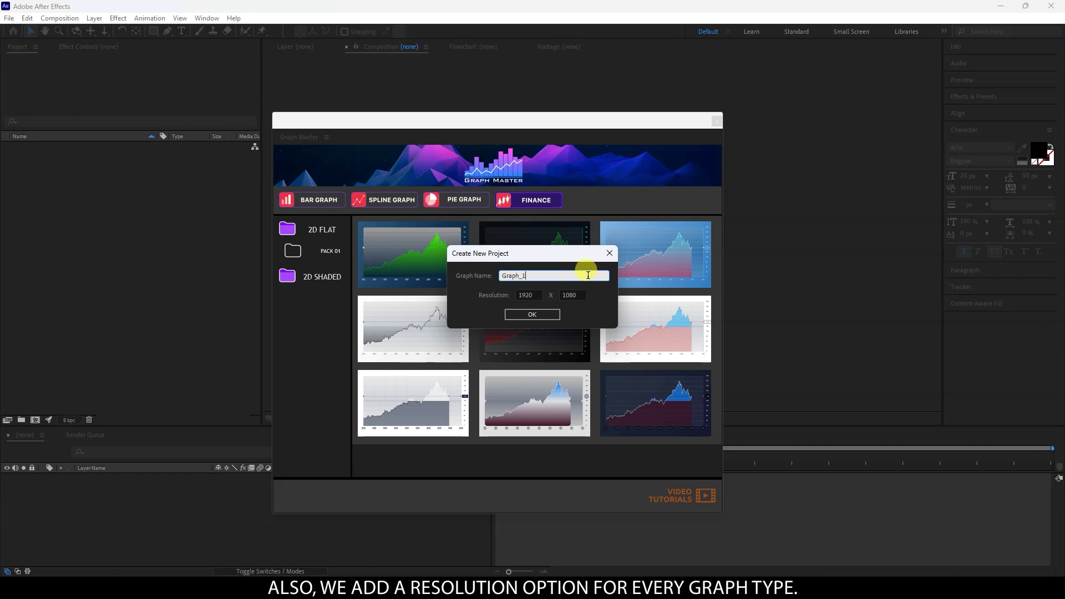
{"action": "left_click", "coordinate": [542, 315]}
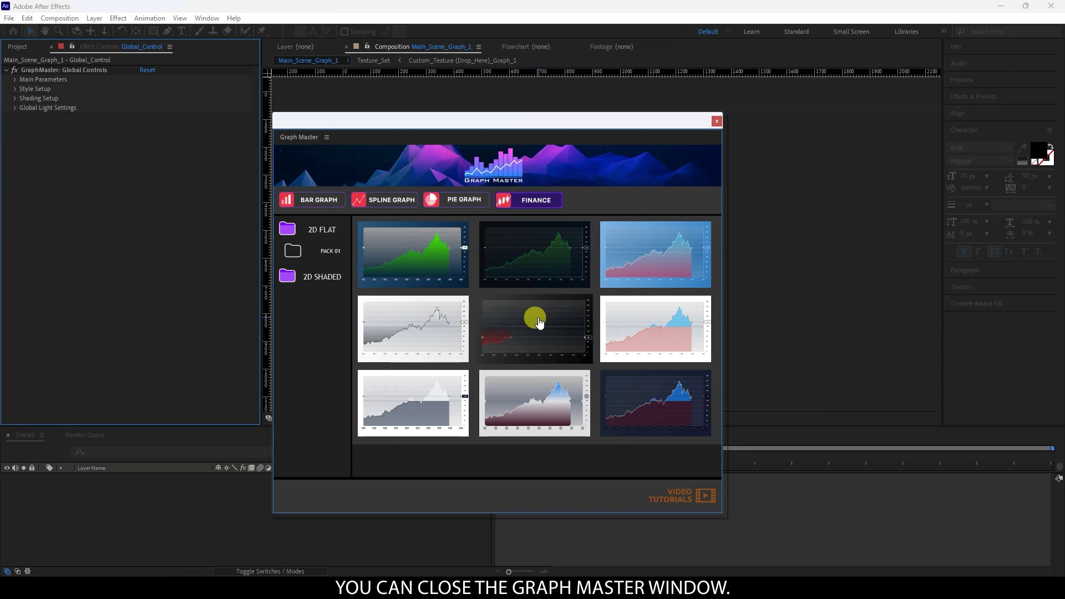
{"action": "left_click", "coordinate": [717, 121]}
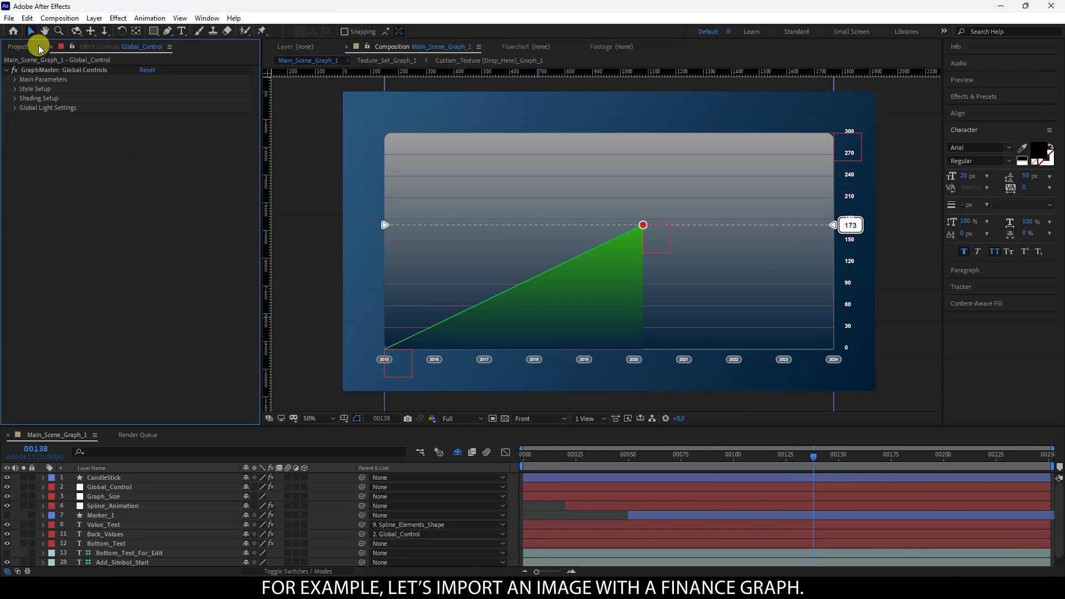
Import the finance chart PNG image into the project and create a new composition from it
{"action": "left_click", "coordinate": [16, 48]}
{"action": "double_click", "coordinate": [142, 244]}
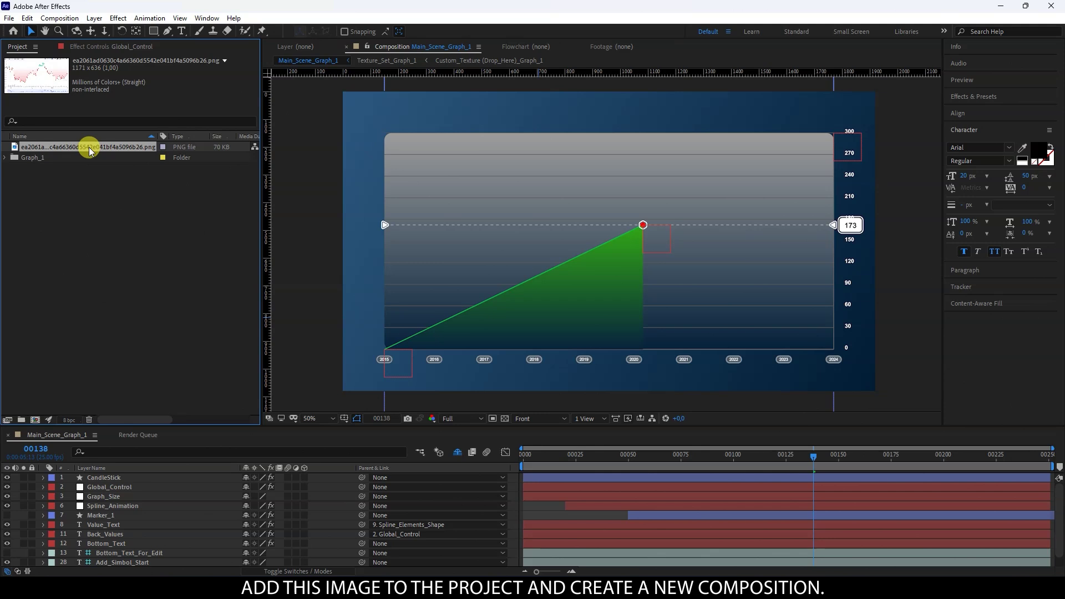
{"action": "left_click_drag", "start_coordinate": [89, 149], "coordinate": [33, 419]}
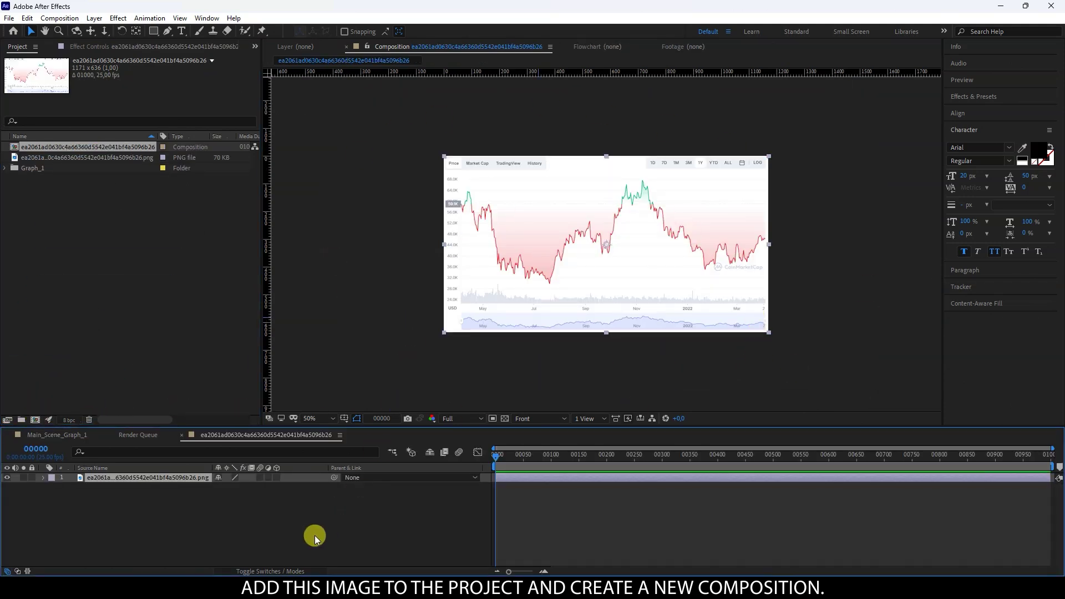
{"action": "left_click", "coordinate": [309, 517]}
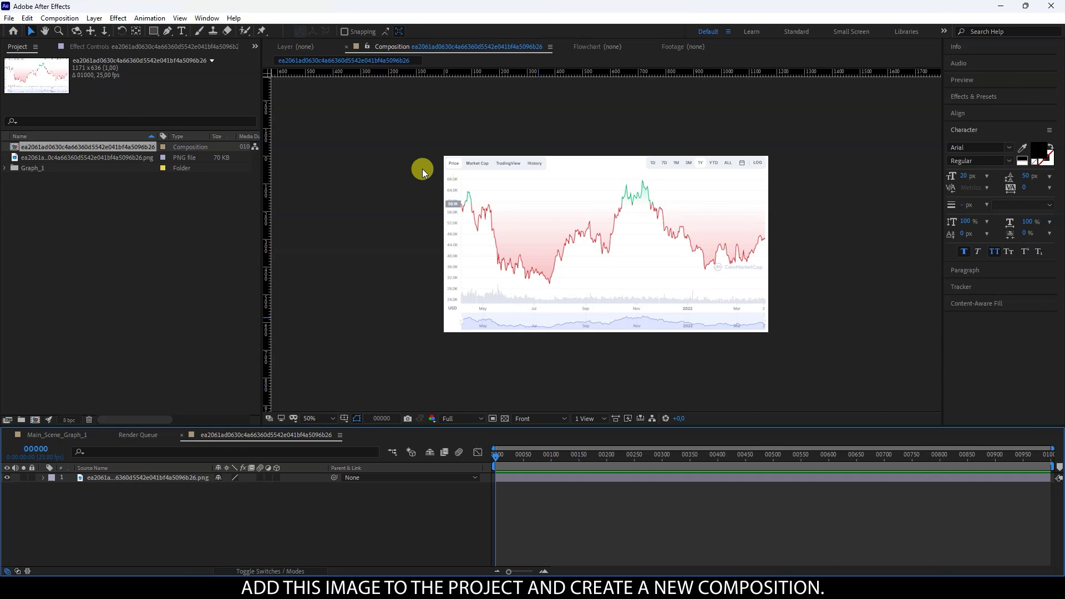
Trace the chart image's entire price line from its start to its end with the Pen tool as an open shape path
{"action": "scroll", "coordinate": [422, 171], "scroll_direction": "up", "scroll_amount": 1}
{"action": "left_click_drag", "start_coordinate": [421, 180], "coordinate": [506, 224]}
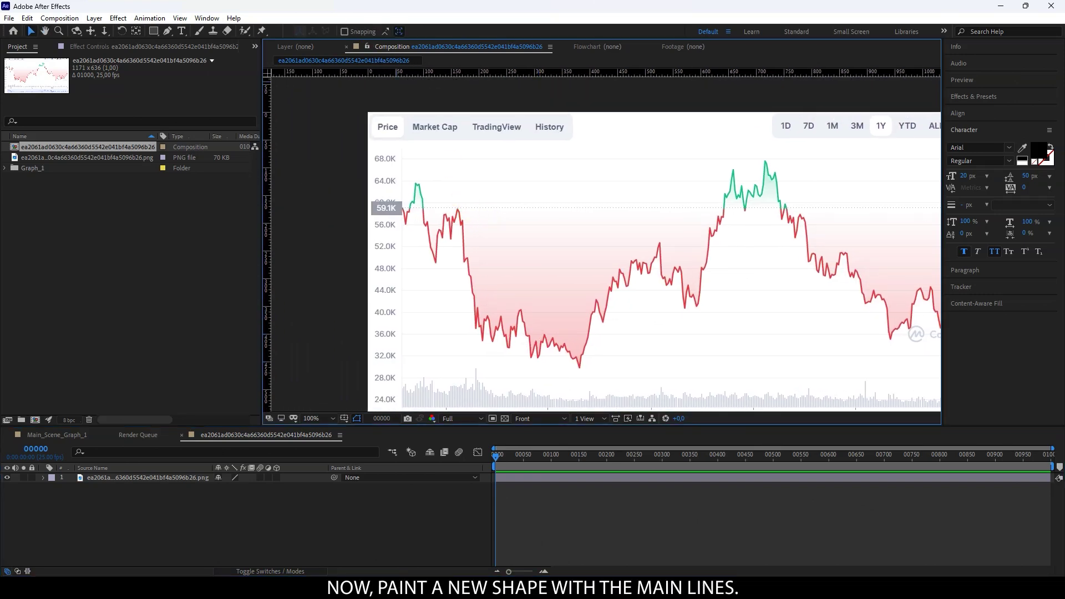
{"action": "left_click", "coordinate": [168, 36]}
{"action": "scroll", "coordinate": [373, 181], "scroll_direction": "up", "scroll_amount": 1}
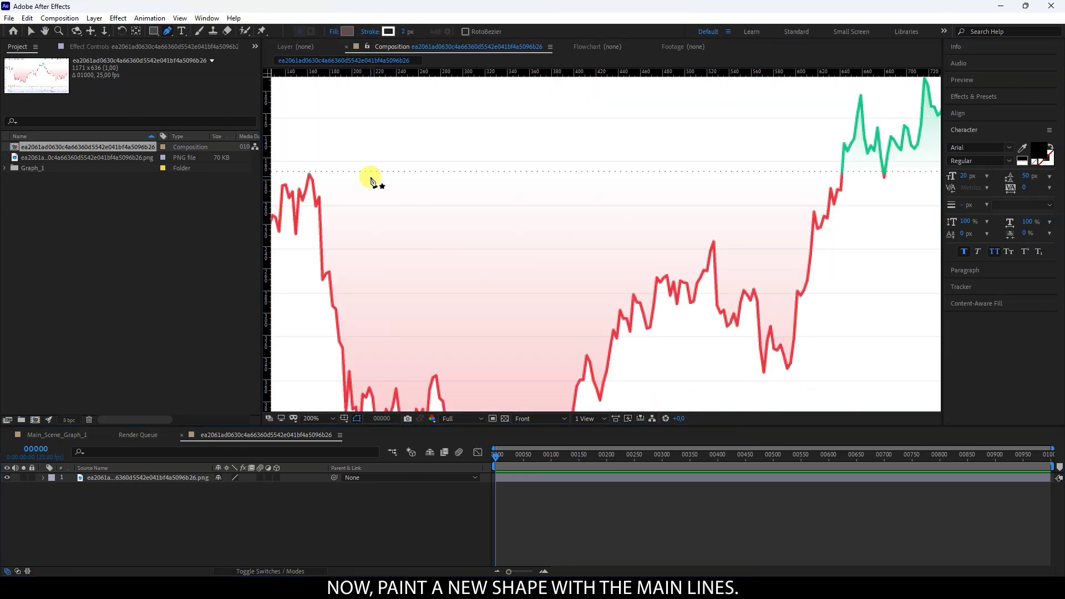
{"action": "mouse_move", "coordinate": [376, 191]}
{"action": "left_mouse_down"}
{"action": "mouse_move", "coordinate": [687, 230]}
{"action": "mouse_move", "coordinate": [882, 192]}
{"action": "left_mouse_up"}
{"action": "left_click_drag", "start_coordinate": [546, 210], "coordinate": [524, 224]}
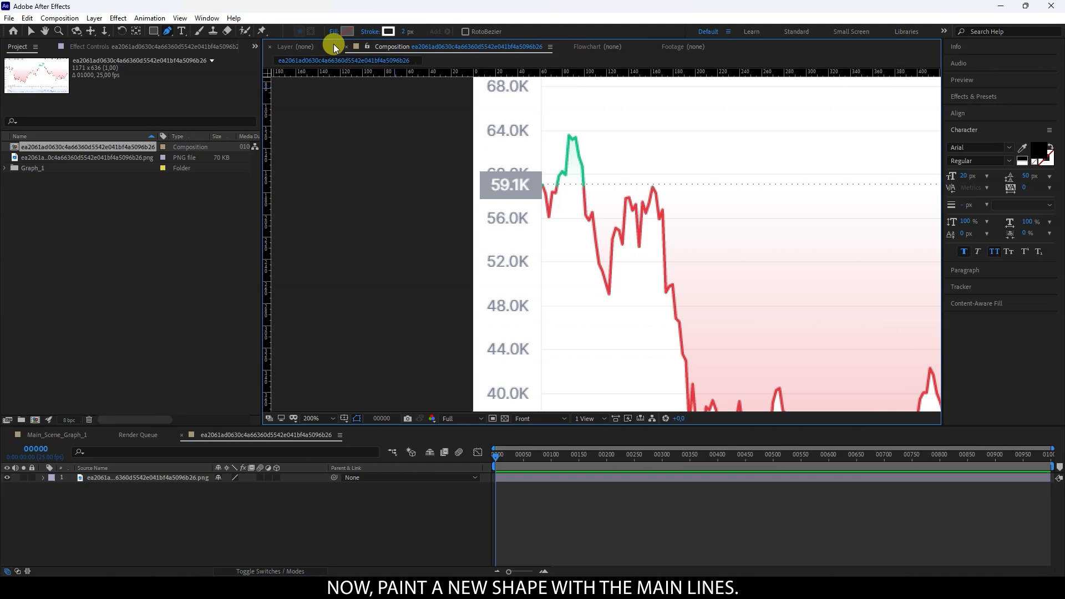
{"action": "left_click", "coordinate": [542, 185]}
{"action": "left_click", "coordinate": [548, 217]}
{"action": "scroll", "coordinate": [562, 206], "scroll_direction": "up", "scroll_amount": 1}
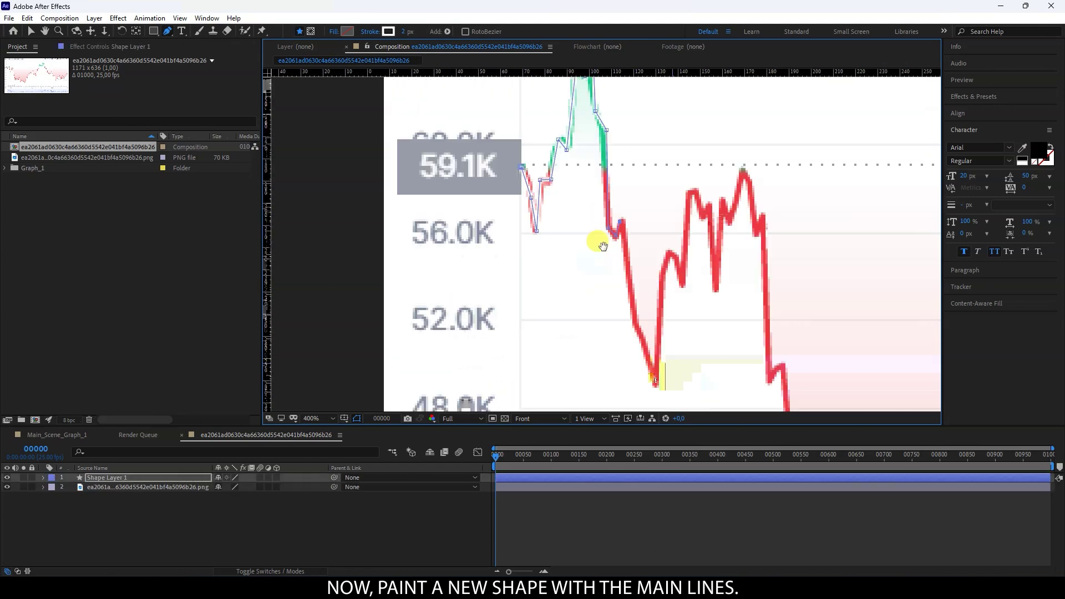
{"action": "left_click", "coordinate": [588, 243]}
{"action": "left_click", "coordinate": [596, 165]}
{"action": "left_click", "coordinate": [603, 237]}
{"action": "left_click", "coordinate": [611, 236]}
{"action": "left_click", "coordinate": [617, 294]}
{"action": "left_click", "coordinate": [635, 279]}
{"action": "left_click", "coordinate": [677, 259]}
{"action": "left_click", "coordinate": [799, 247]}
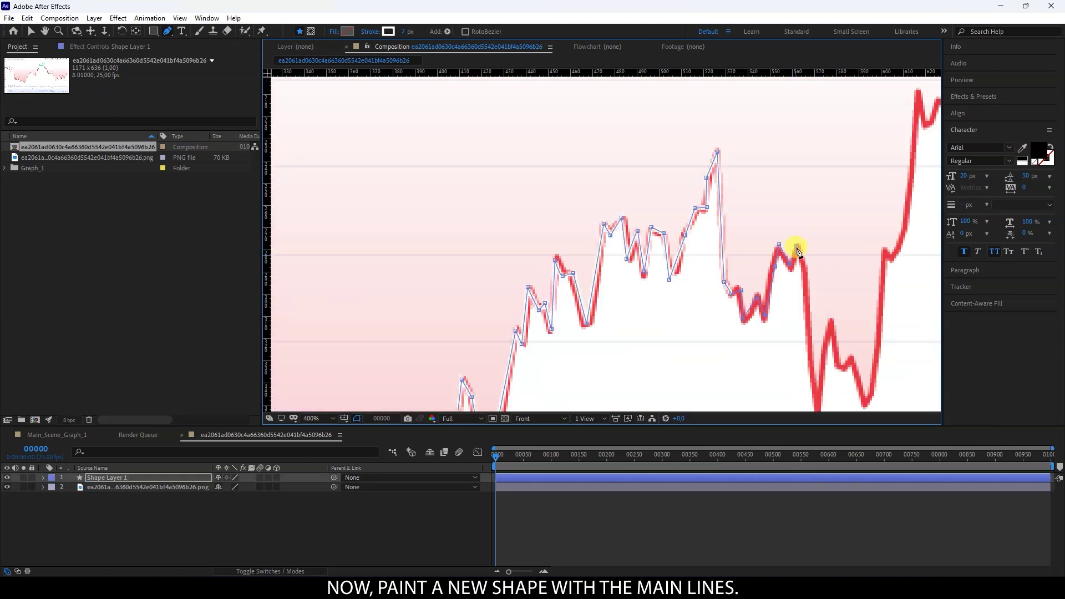
{"action": "left_click", "coordinate": [678, 259]}
{"action": "left_click", "coordinate": [685, 272]}
{"action": "left_click", "coordinate": [698, 249]}
{"action": "left_click", "coordinate": [713, 161]}
{"action": "left_click", "coordinate": [726, 276]}
{"action": "left_click", "coordinate": [746, 226]}
{"action": "left_click", "coordinate": [773, 333]}
{"action": "left_click", "coordinate": [777, 182]}
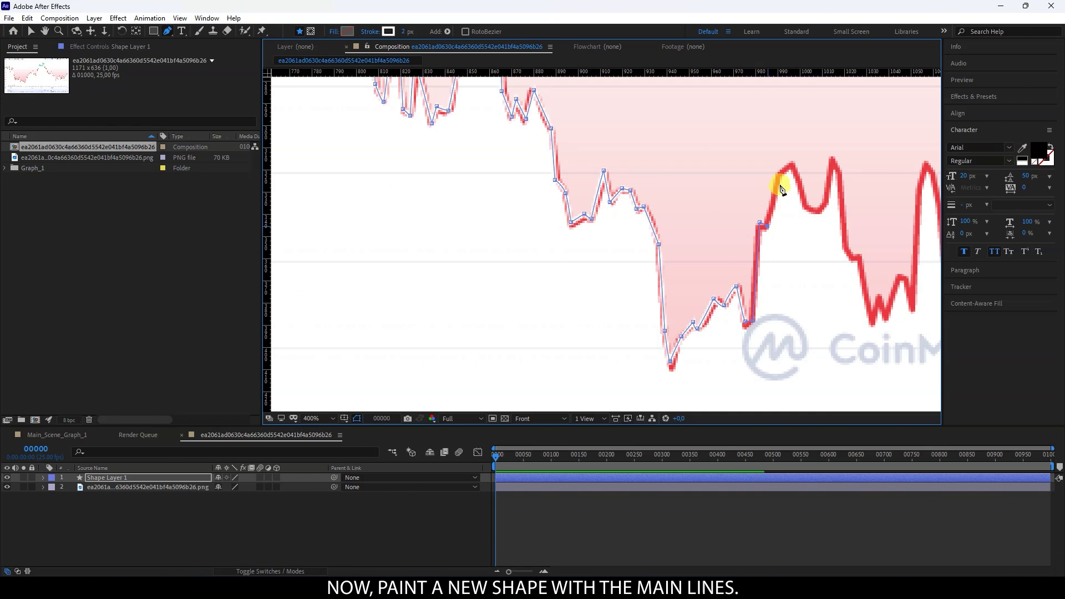
{"action": "left_click", "coordinate": [726, 277]}
{"action": "left_click", "coordinate": [753, 345]}
{"action": "left_click", "coordinate": [758, 329]}
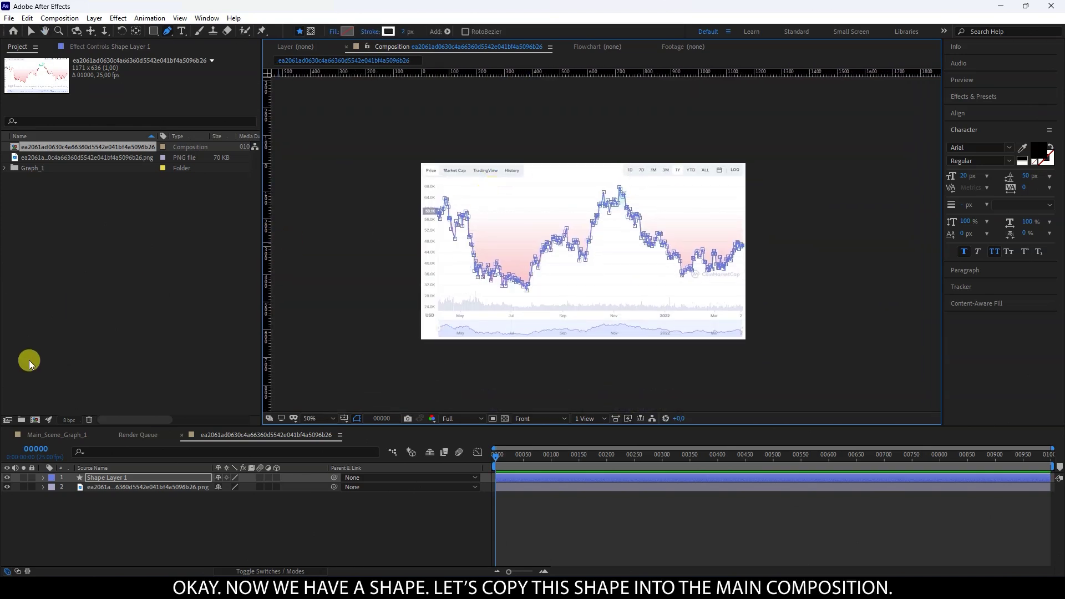
Hide the chart image layer, copy the traced shape layer into the Main_Scene_Graph_1 composition, and turn on its visibility there
{"action": "left_click", "coordinate": [6, 487]}
{"action": "left_click", "coordinate": [148, 527]}
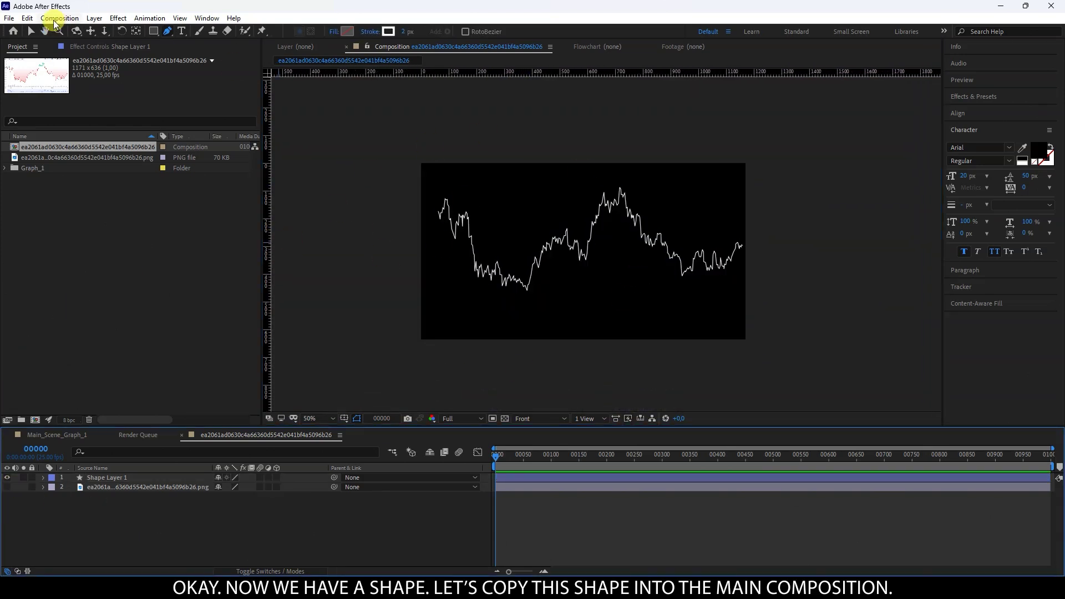
{"action": "left_click", "coordinate": [30, 32]}
{"action": "left_click", "coordinate": [123, 477]}
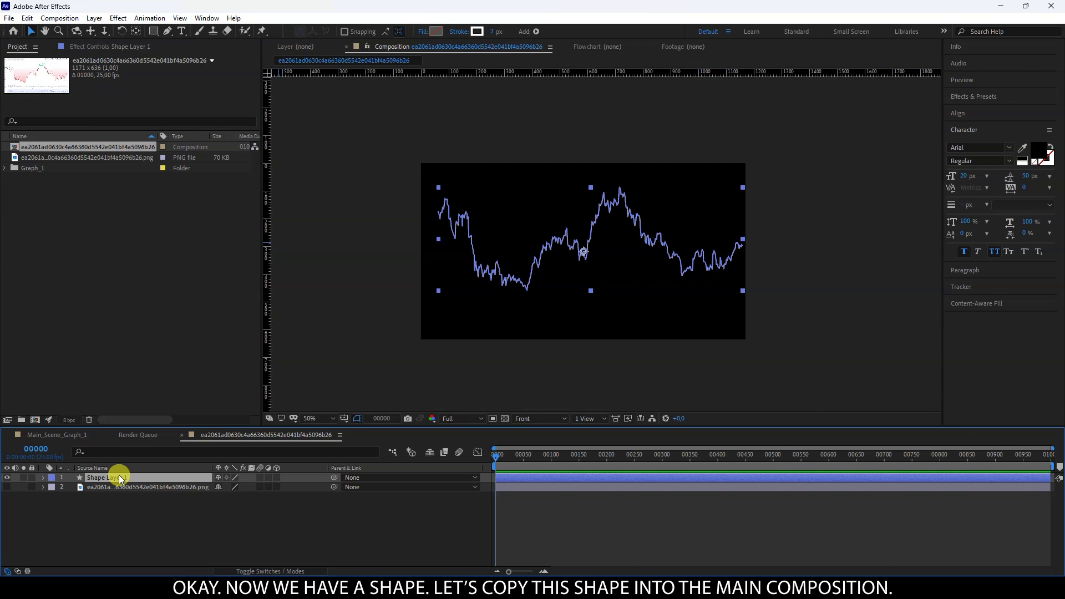
{"action": "left_click", "coordinate": [59, 435]}
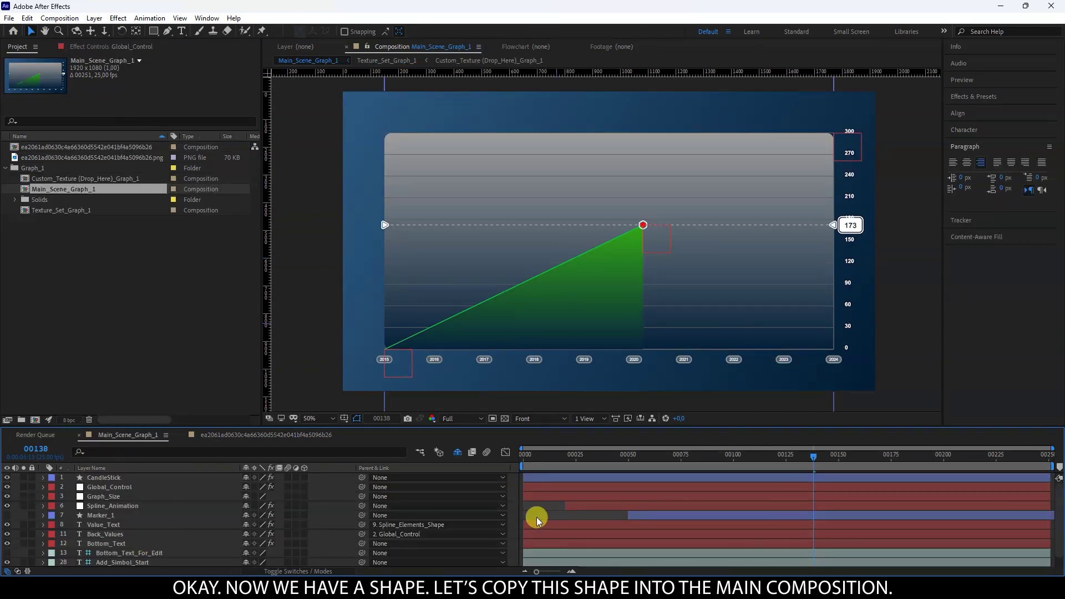
{"action": "key", "text": "ctrl+v"}
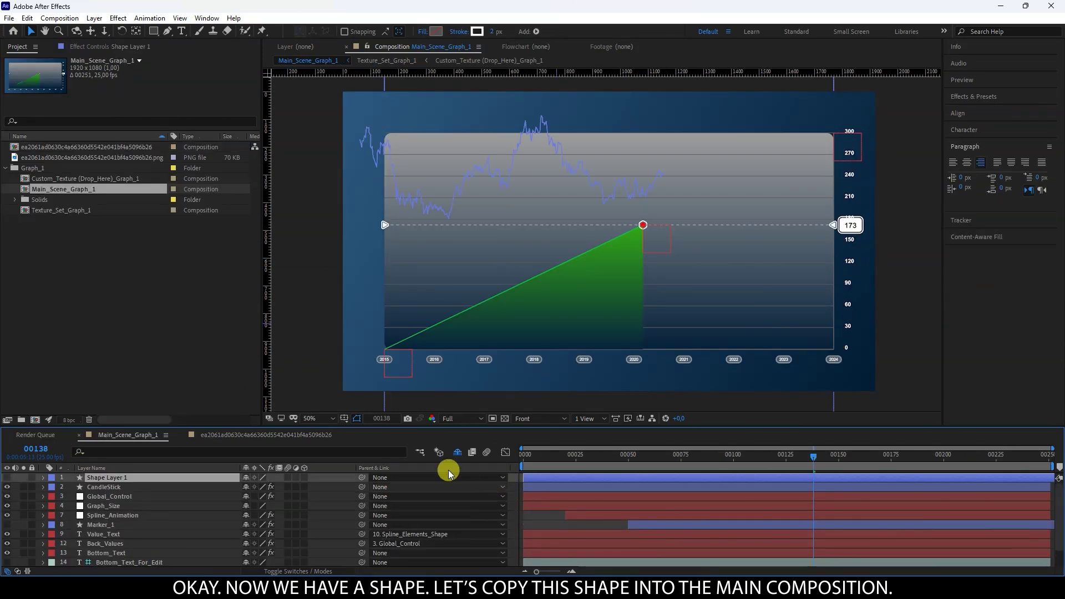
{"action": "left_click", "coordinate": [8, 478]}
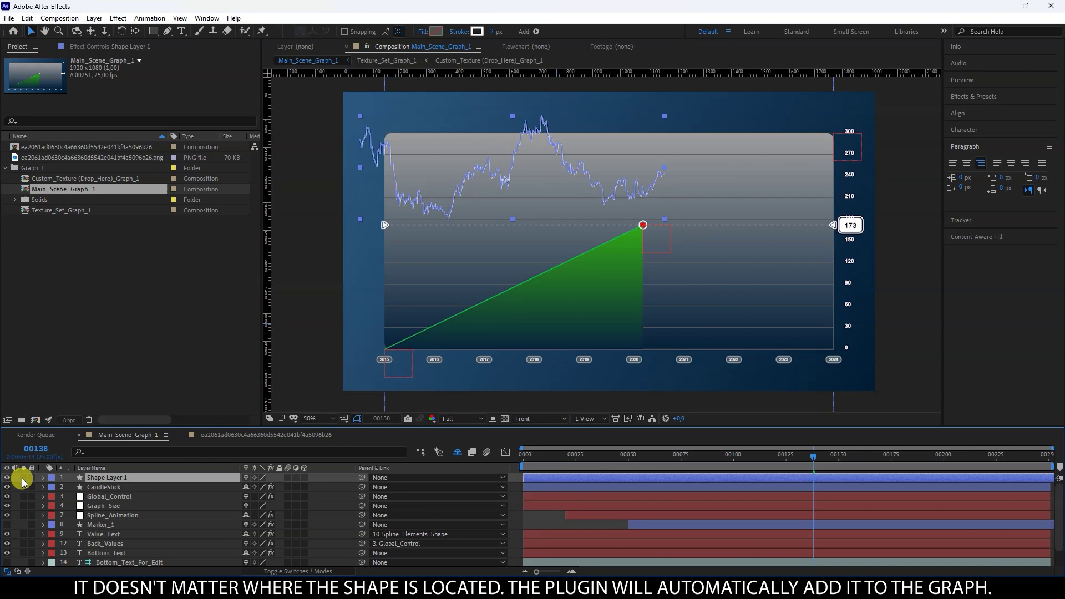
{"action": "left_click", "coordinate": [511, 487]}
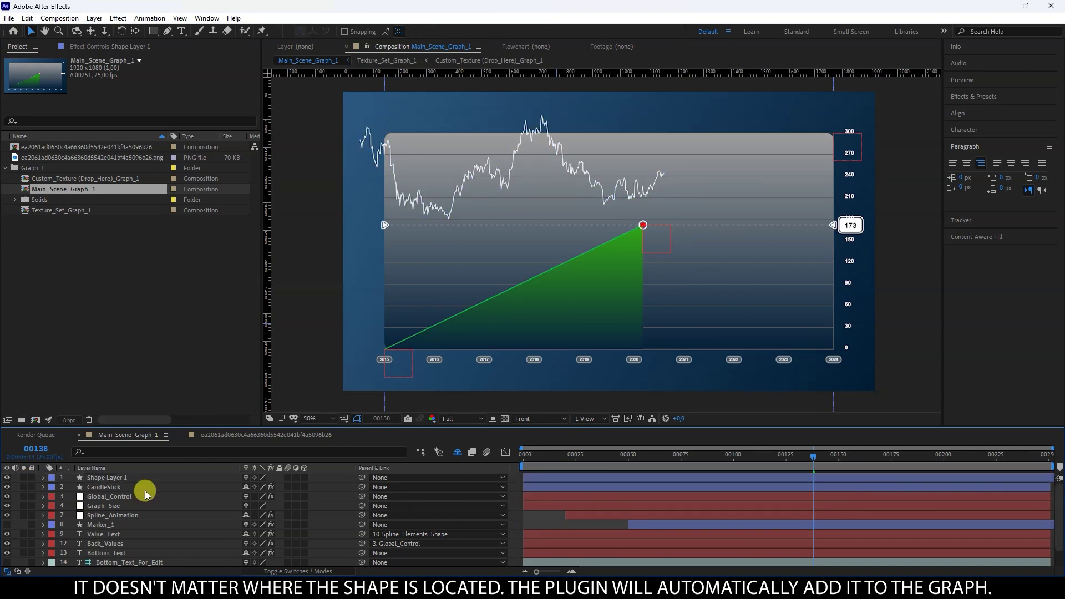
Set the Main Spline Layer in the Global_Control layer's main parameters to Shape Layer 1
{"action": "left_click", "coordinate": [108, 496]}
{"action": "left_click", "coordinate": [95, 47]}
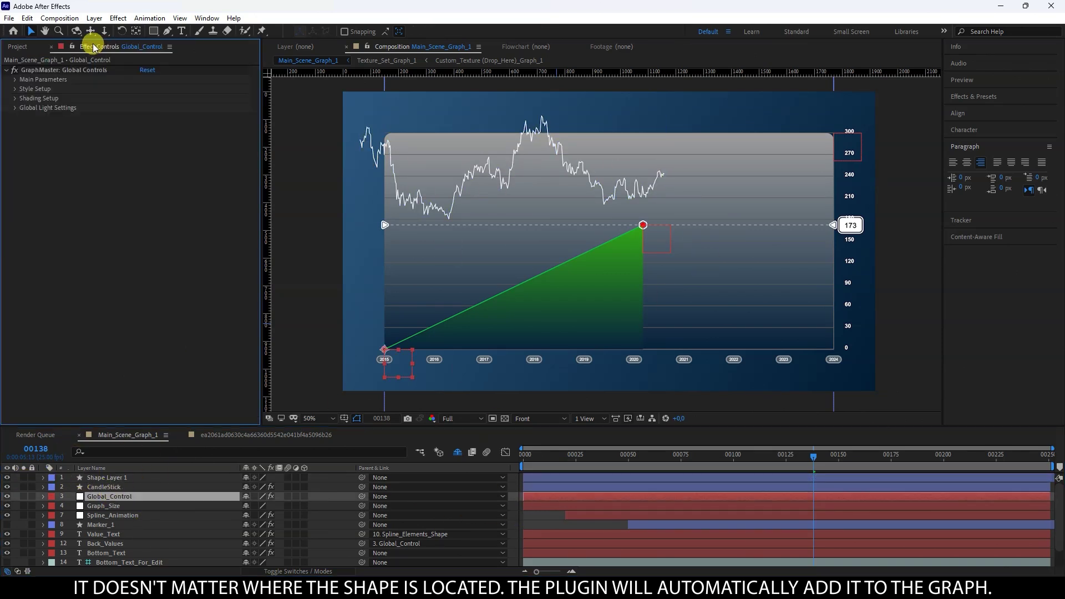
{"action": "left_click", "coordinate": [15, 80]}
{"action": "left_click", "coordinate": [145, 87]}
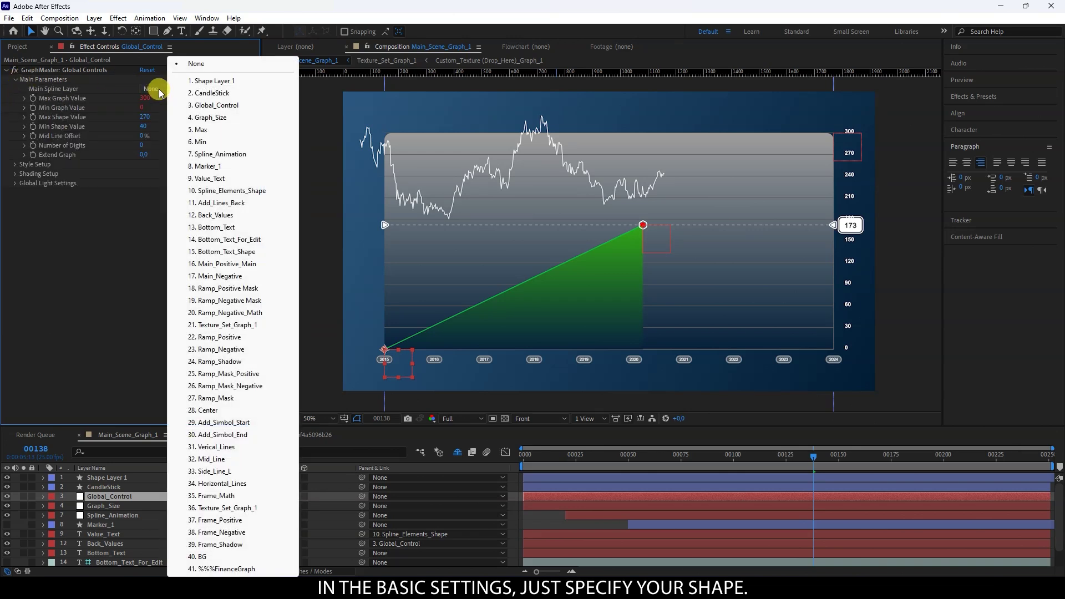
{"action": "left_click", "coordinate": [212, 82]}
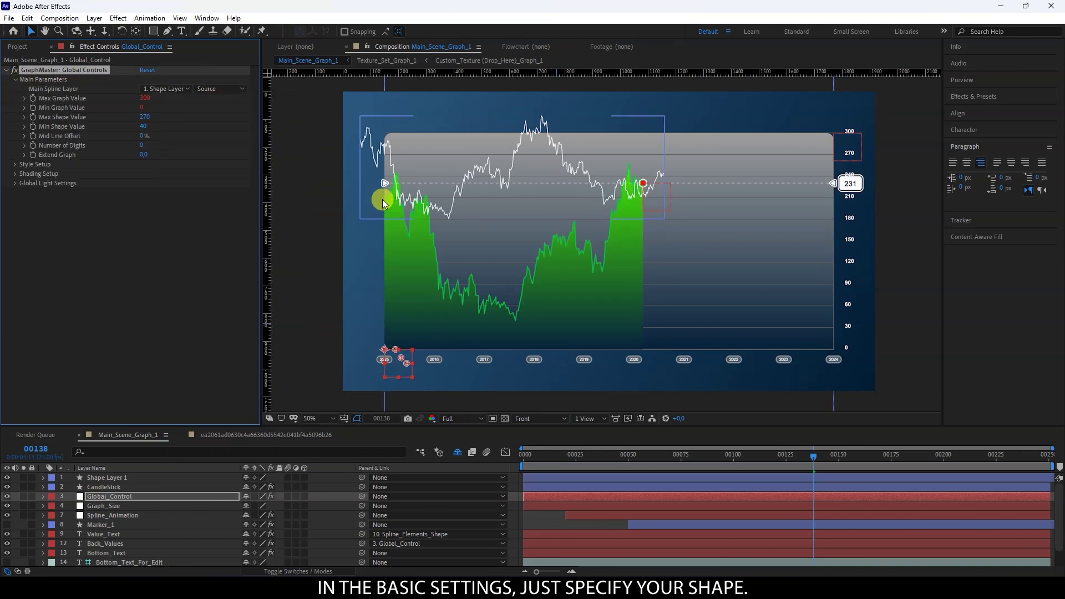
Hide the traced shape layer in the Main_Scene_Graph_1 composition
{"action": "left_click", "coordinate": [44, 478]}
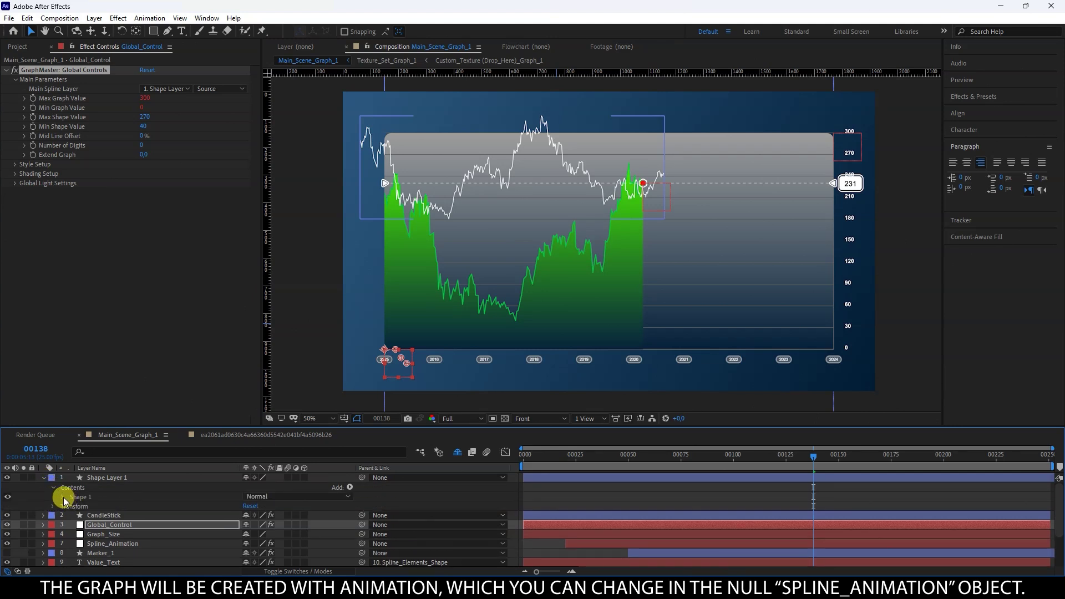
{"action": "left_click", "coordinate": [43, 477]}
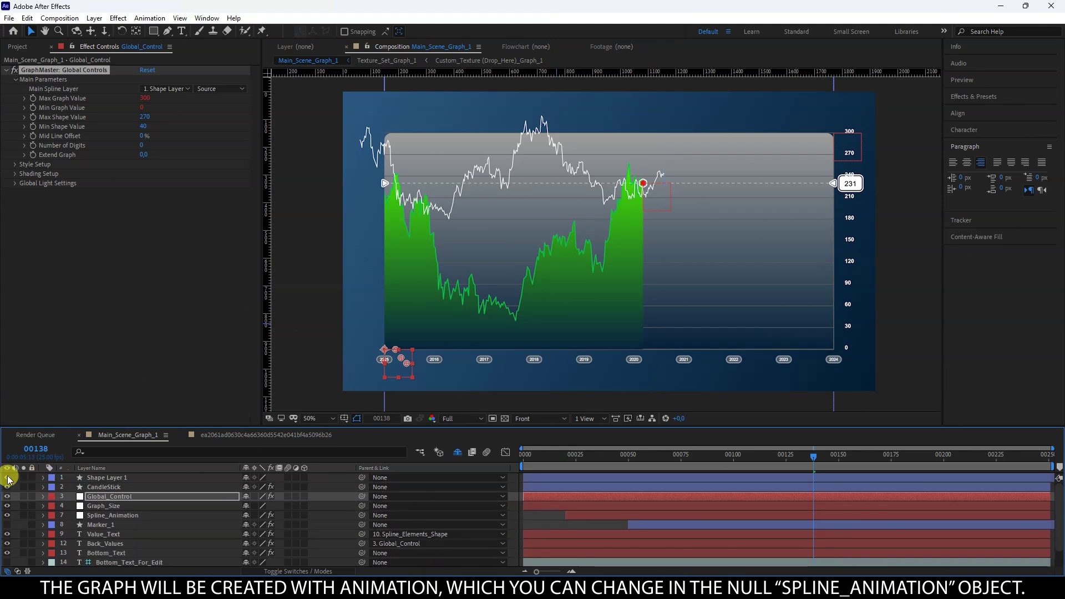
{"action": "left_click", "coordinate": [527, 518]}
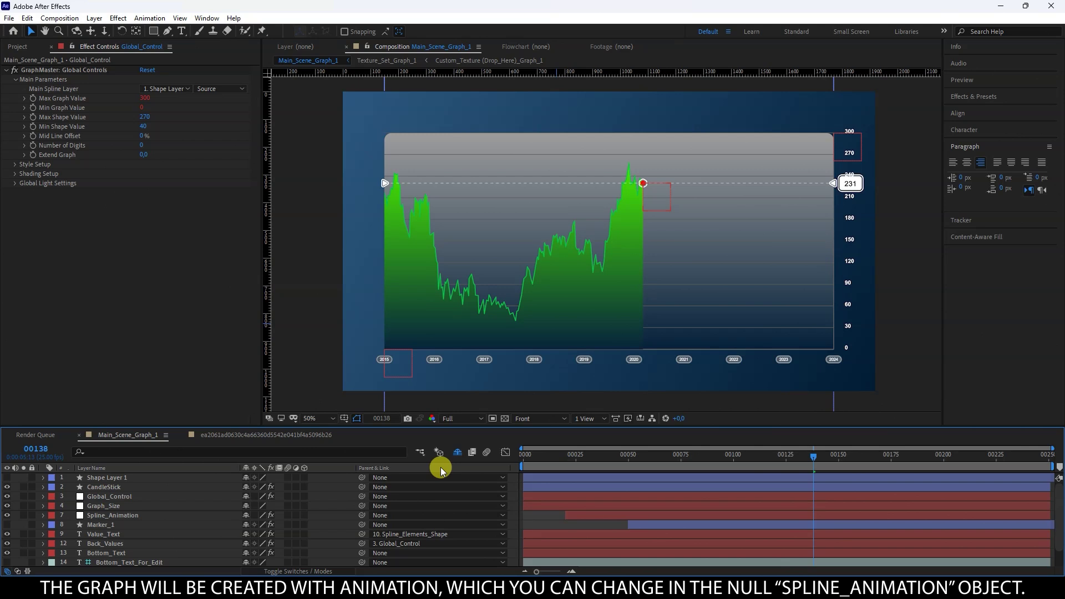
Copy the chart image layer from its composition into Main_Scene_Graph_1 and move it over the middle of the graph
{"action": "left_click", "coordinate": [271, 439]}
{"action": "left_click", "coordinate": [109, 488]}
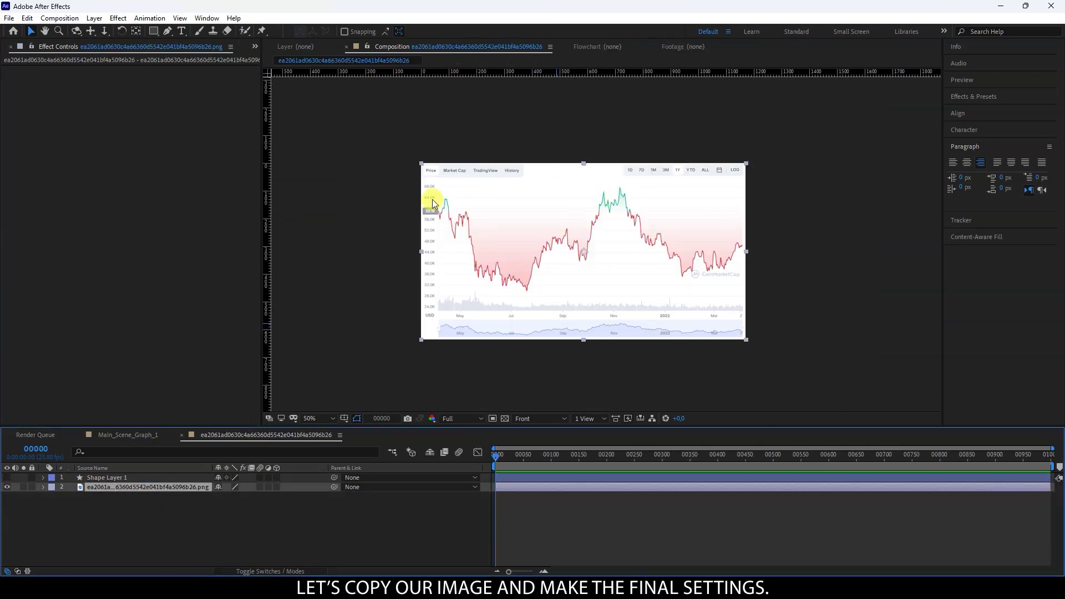
{"action": "left_click", "coordinate": [118, 435]}
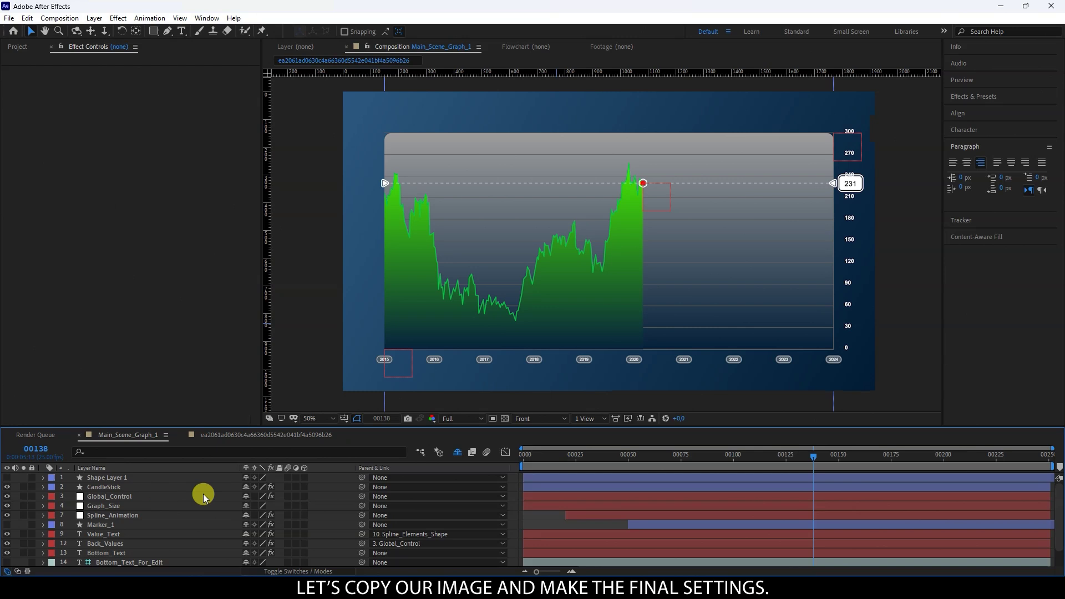
{"action": "key", "text": "ctrl+v"}
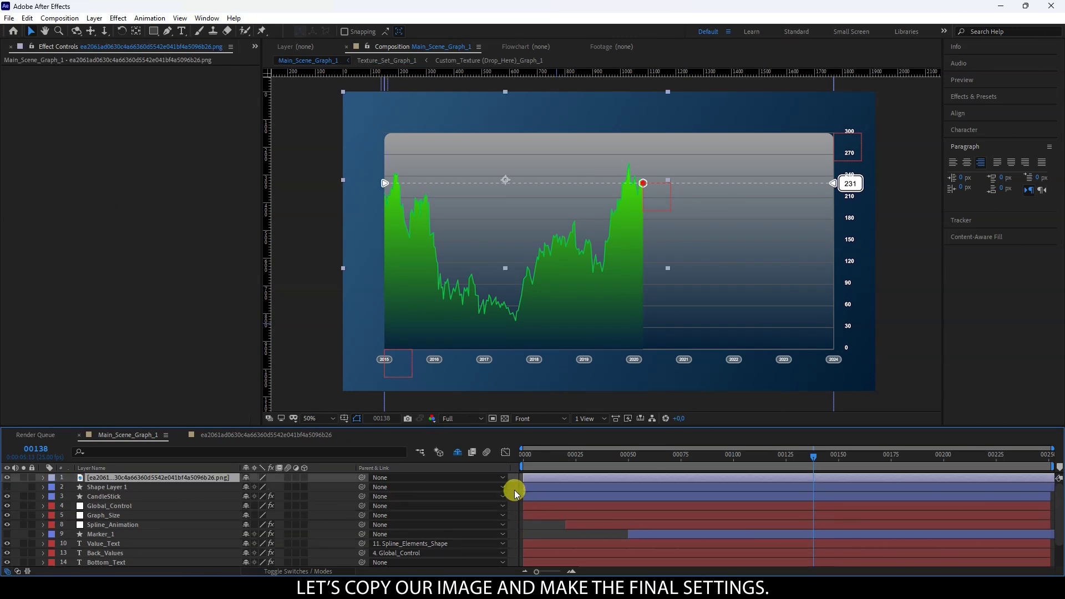
{"action": "mouse_move", "coordinate": [407, 208]}
{"action": "left_mouse_down"}
{"action": "mouse_move", "coordinate": [499, 223]}
{"action": "mouse_move", "coordinate": [465, 218]}
{"action": "left_mouse_up"}
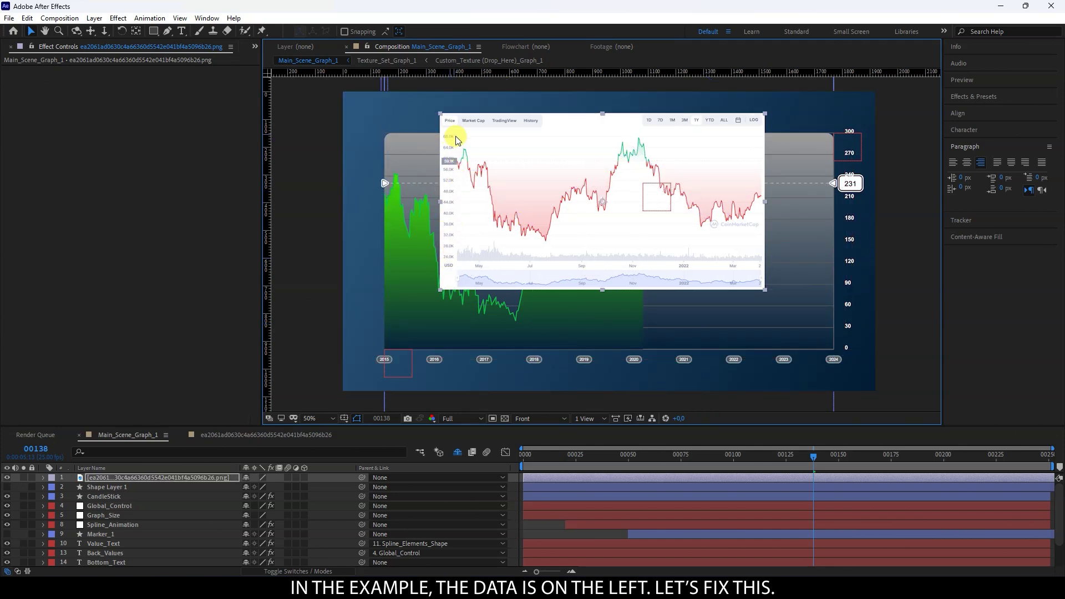
Set the Back Values Position in the Global_Control layer's style setup to Left
{"action": "left_click", "coordinate": [112, 507]}
{"action": "left_click", "coordinate": [15, 165]}
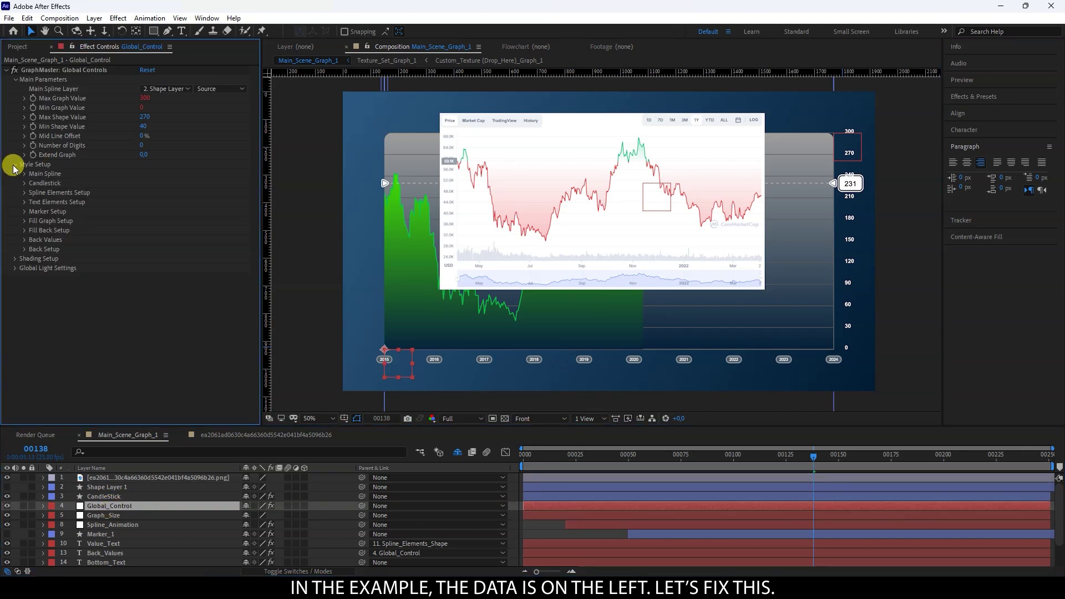
{"action": "left_click", "coordinate": [24, 240]}
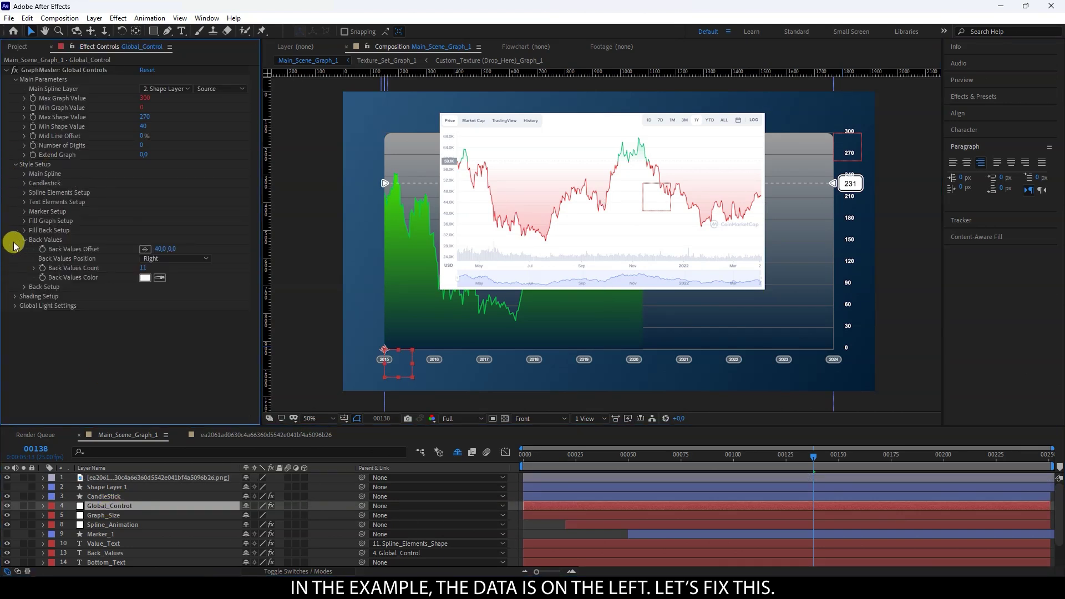
{"action": "left_click", "coordinate": [163, 259]}
{"action": "left_click", "coordinate": [170, 274]}
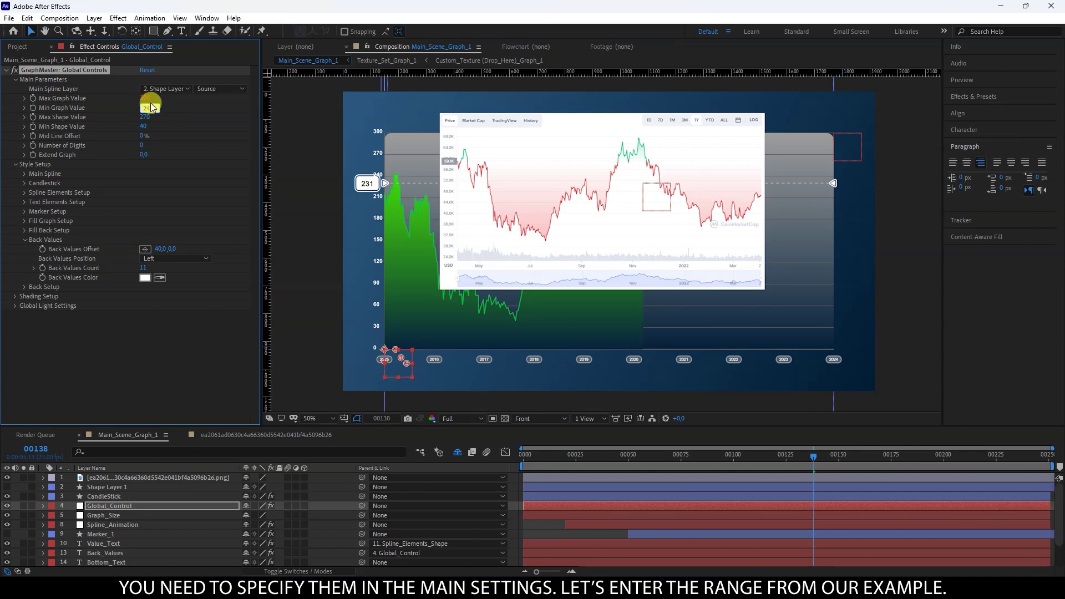
Set the Max Graph Value to 68, the Min Graph Value to 24 and the Number of Digits to 1
{"action": "type", "text": "68"}
{"action": "key", "text": "Return"}
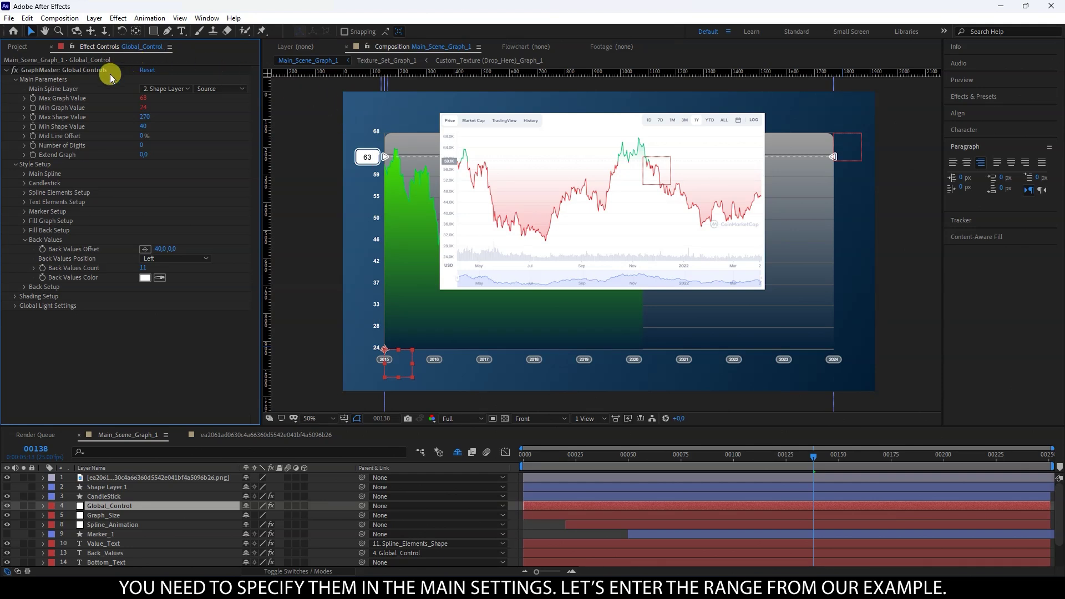
{"action": "left_click", "coordinate": [143, 146]}
{"action": "type", "text": "1"}
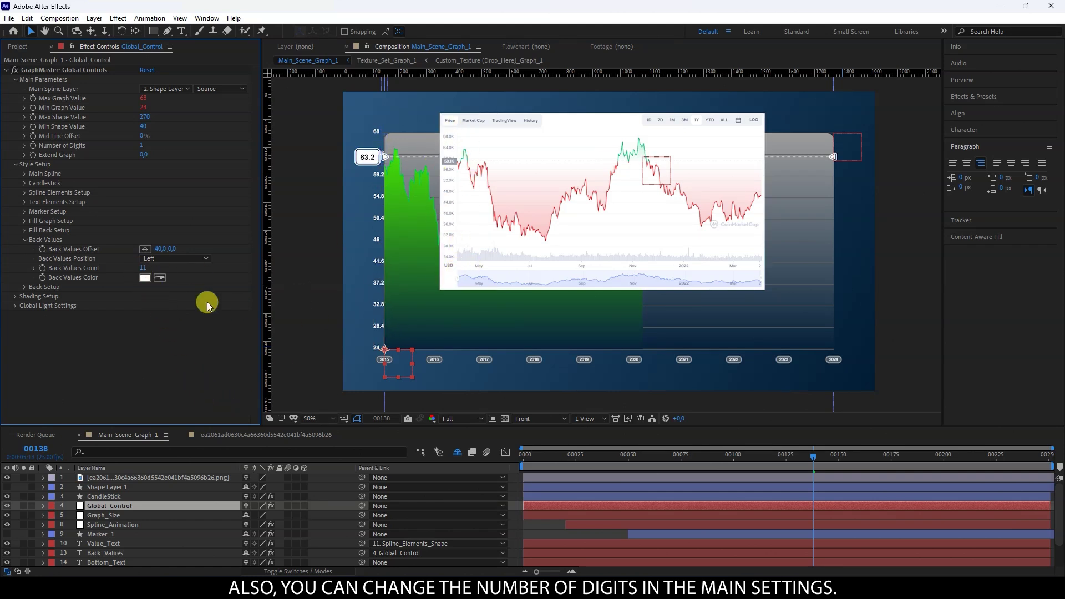
Set the Back Values Count in the Global_Control style setup to 12
{"action": "left_click", "coordinate": [143, 268]}
{"action": "type", "text": "12"}
{"action": "left_click", "coordinate": [168, 325]}
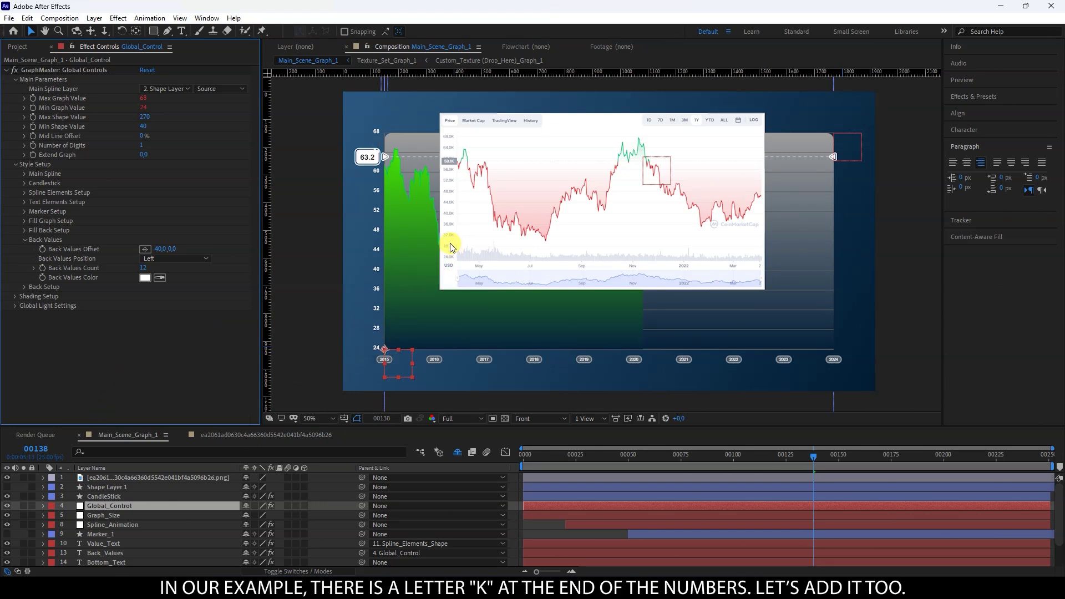
Enter K as the text of the Add_Simbol_End layer to add a suffix to the graph values
{"action": "scroll", "coordinate": [116, 534], "scroll_direction": "down", "scroll_amount": 1}
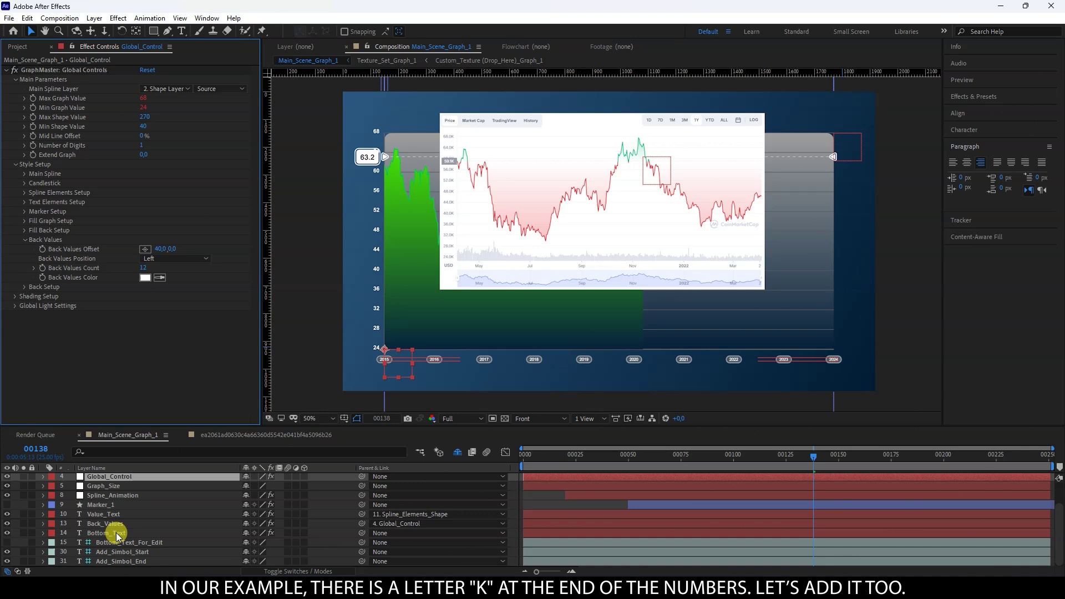
{"action": "double_click", "coordinate": [147, 562]}
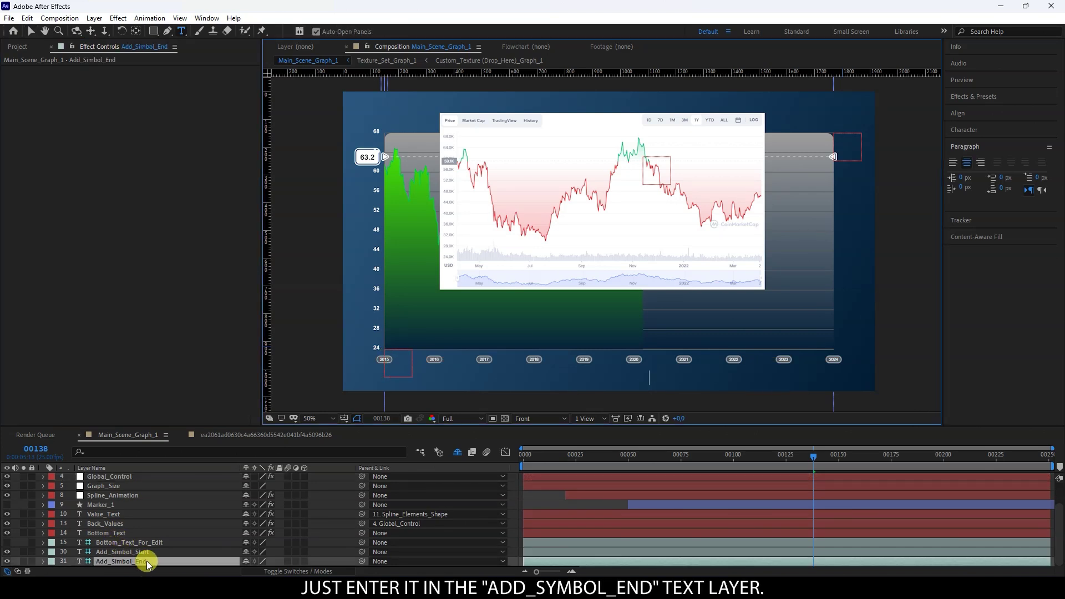
{"action": "type", "text": "K"}
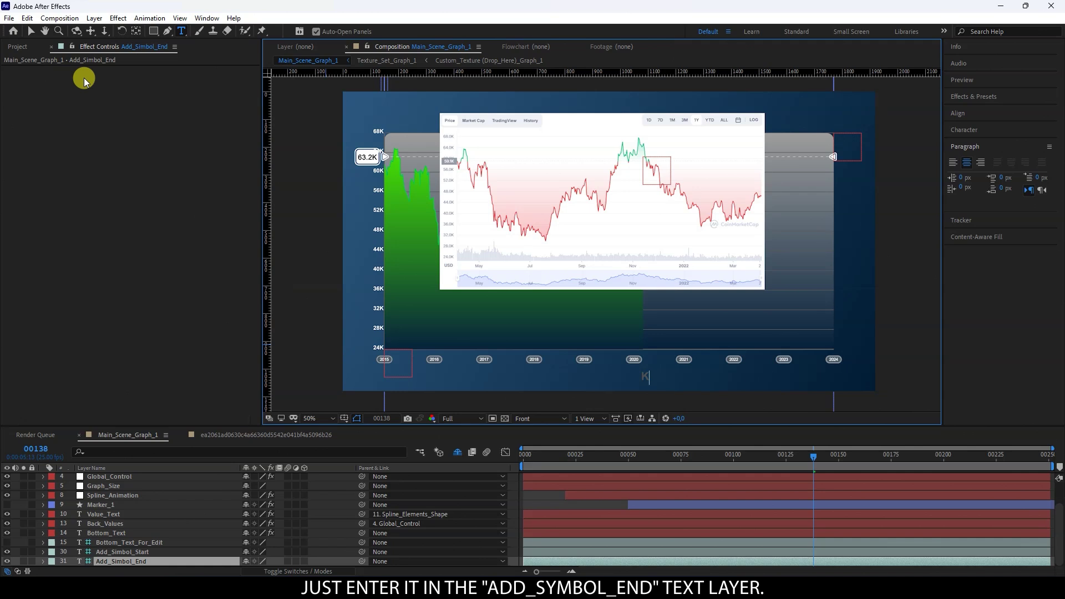
{"action": "left_click", "coordinate": [31, 31]}
{"action": "left_click", "coordinate": [526, 500]}
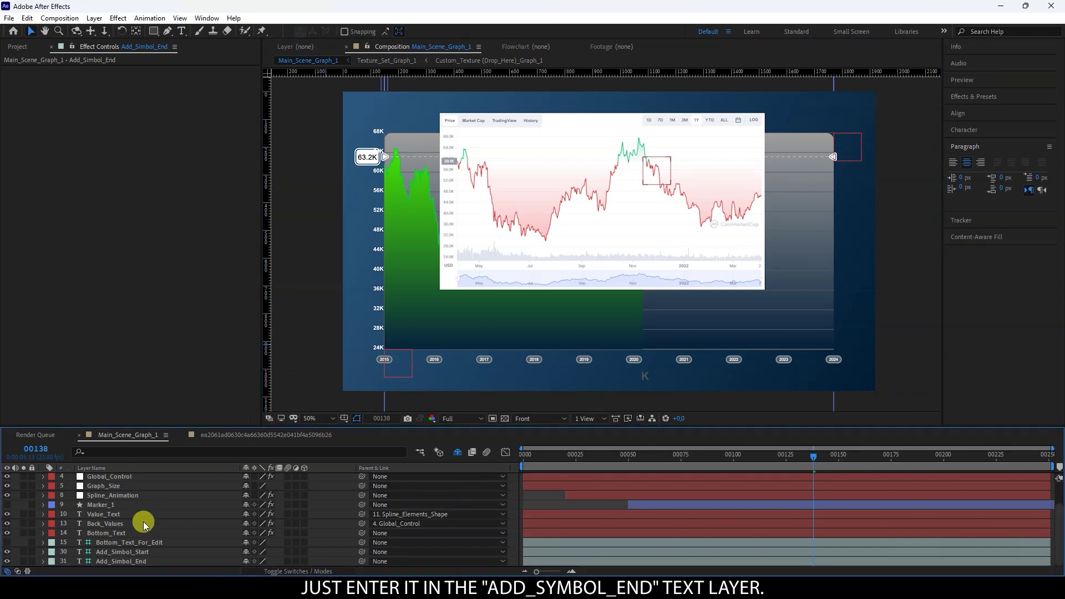
Right-align the text of the Back_Values layer
{"action": "scroll", "coordinate": [115, 520], "scroll_direction": "up", "scroll_amount": 2}
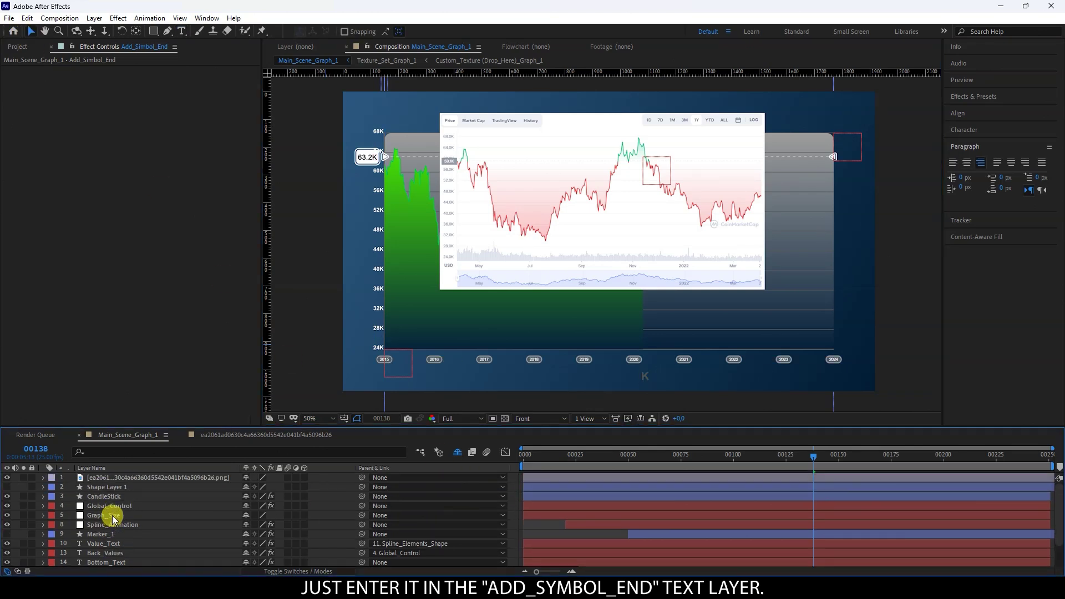
{"action": "scroll", "coordinate": [113, 525], "scroll_direction": "down", "scroll_amount": 2}
{"action": "left_click", "coordinate": [116, 525]}
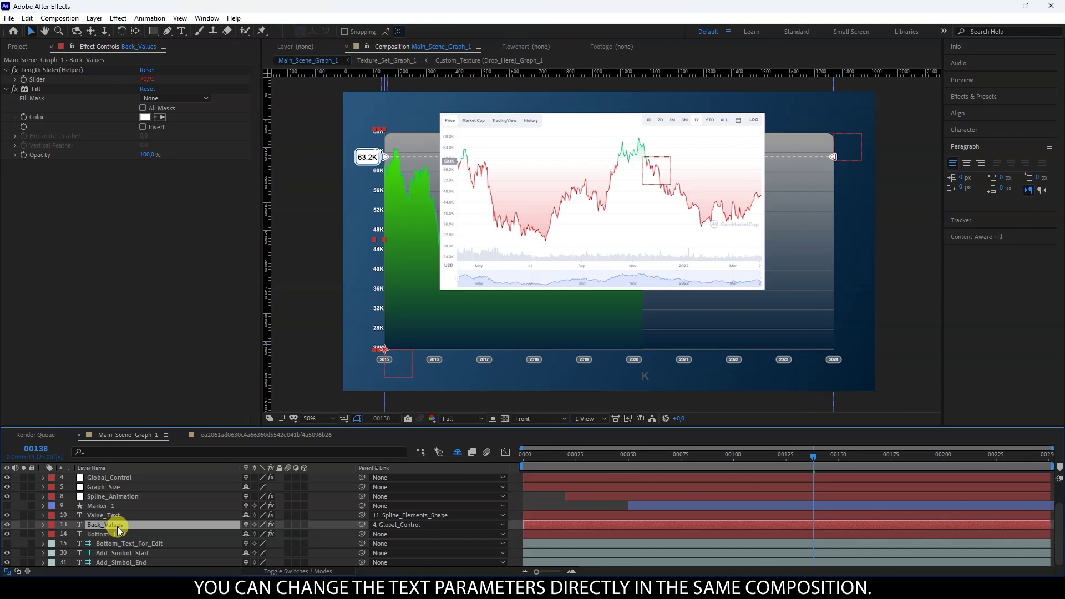
{"action": "left_click", "coordinate": [980, 164]}
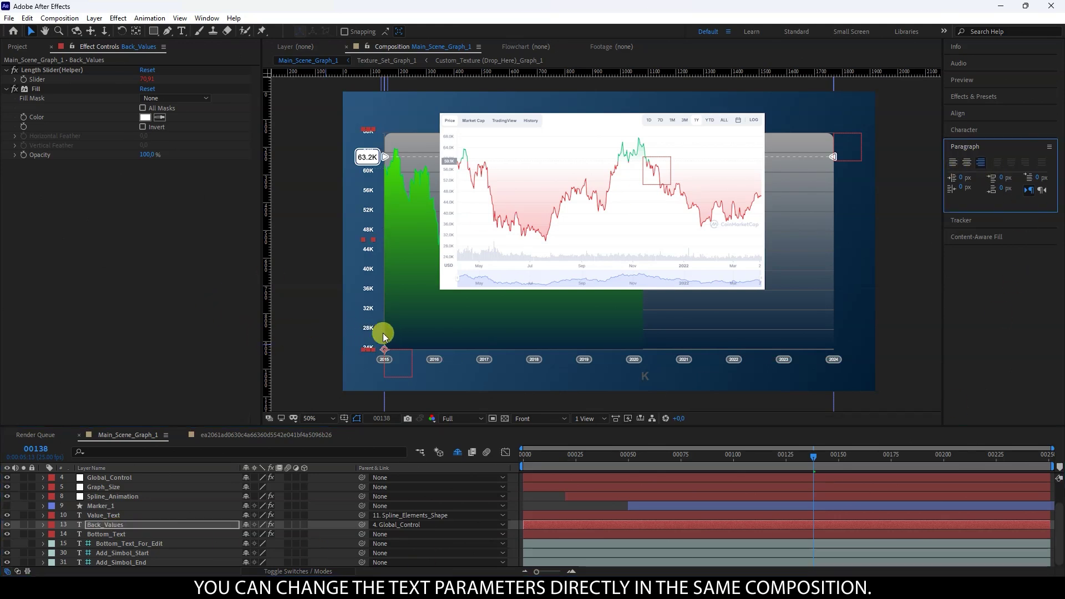
Set the first Back Values Offset value in the Global_Control layer's style setup to 20
{"action": "left_click", "coordinate": [111, 478]}
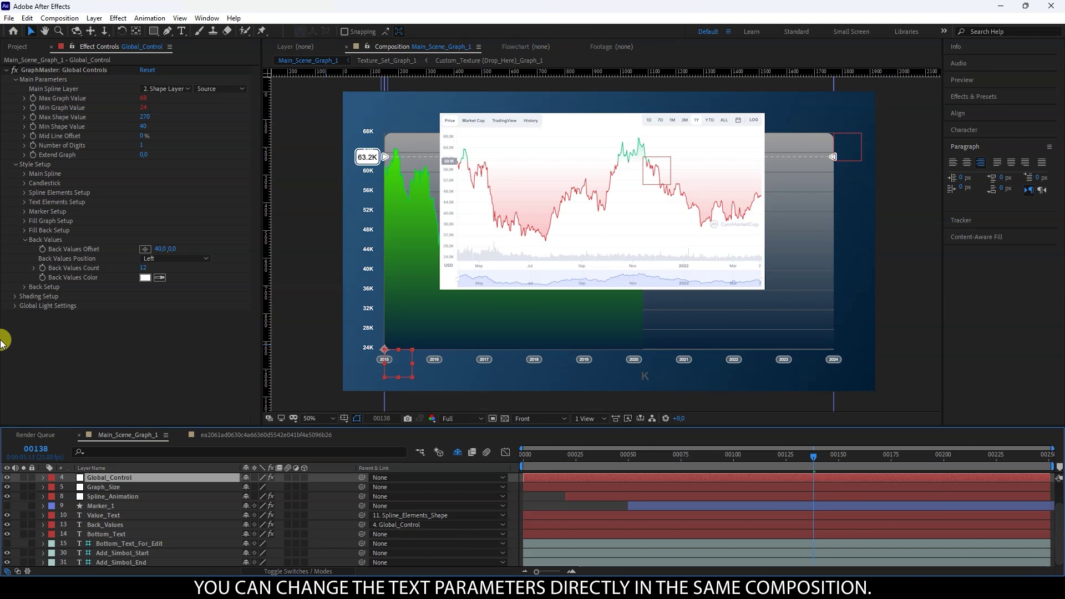
{"action": "left_click", "coordinate": [159, 249]}
{"action": "type", "text": "20"}
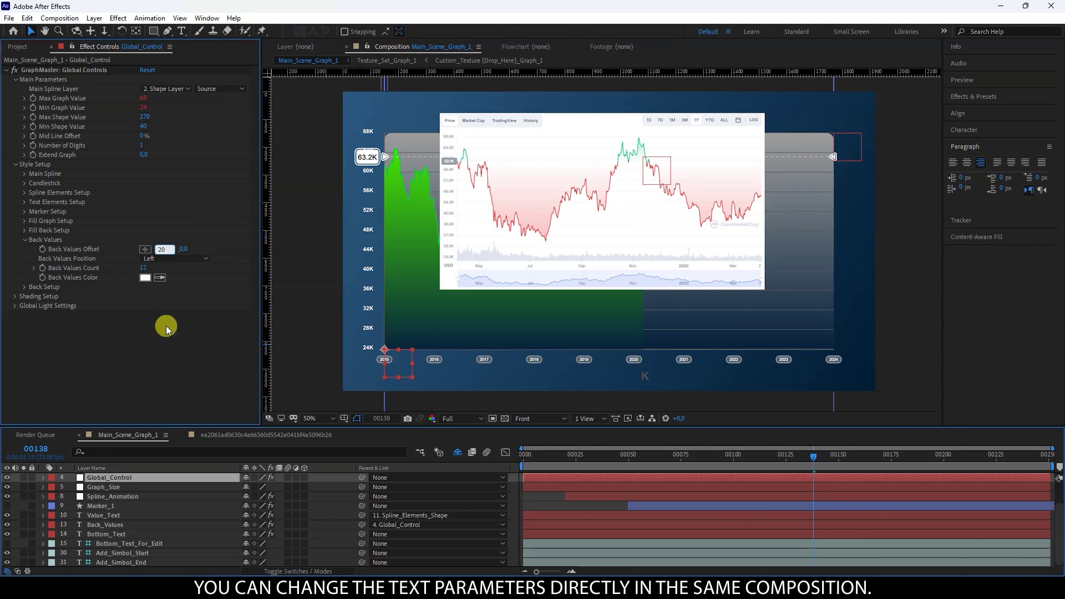
{"action": "key", "text": "Return"}
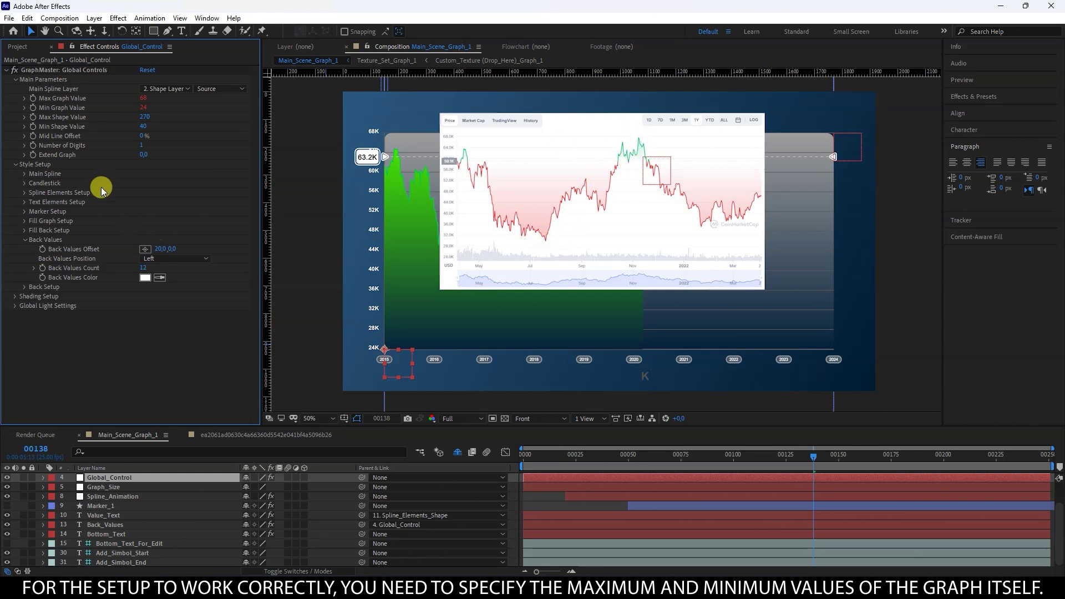
Set the Max Shape Value to 68 and the Min Shape Value to 30 in the main parameters
{"action": "left_click", "coordinate": [145, 117]}
{"action": "type", "text": "68"}
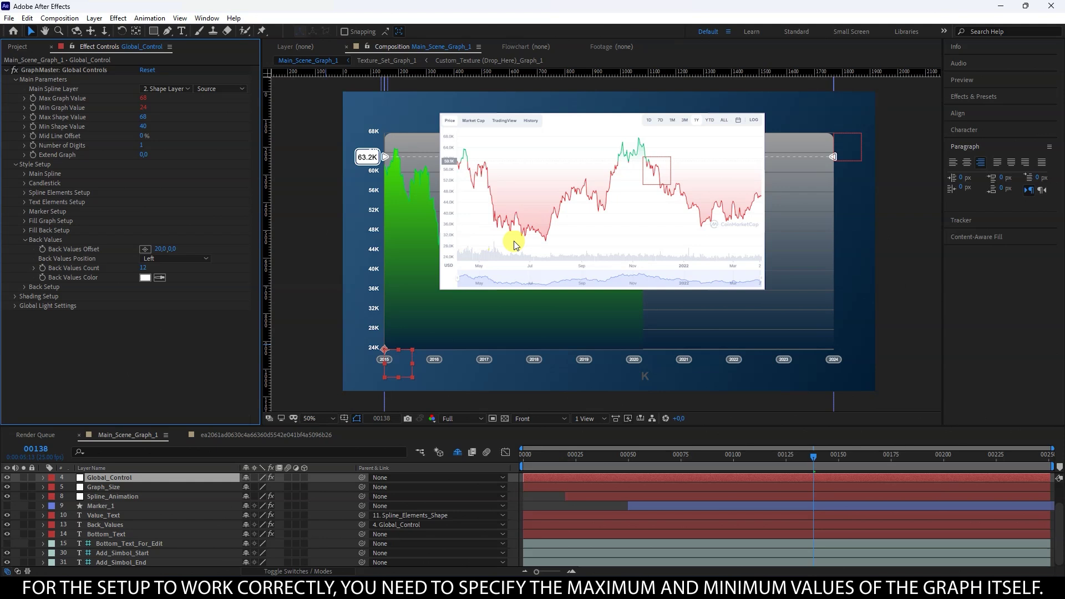
{"action": "left_click", "coordinate": [142, 126]}
{"action": "type", "text": "30"}
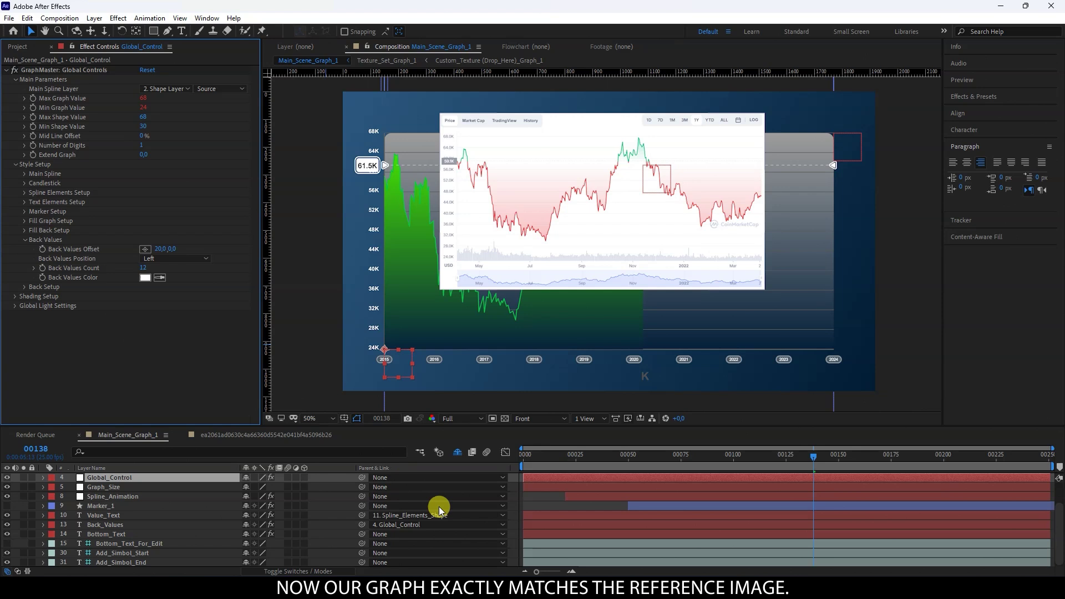
Scale the chart image layer to 50% and move it to the upper-right corner of the composition
{"action": "left_click", "coordinate": [512, 495]}
{"action": "left_click", "coordinate": [530, 190]}
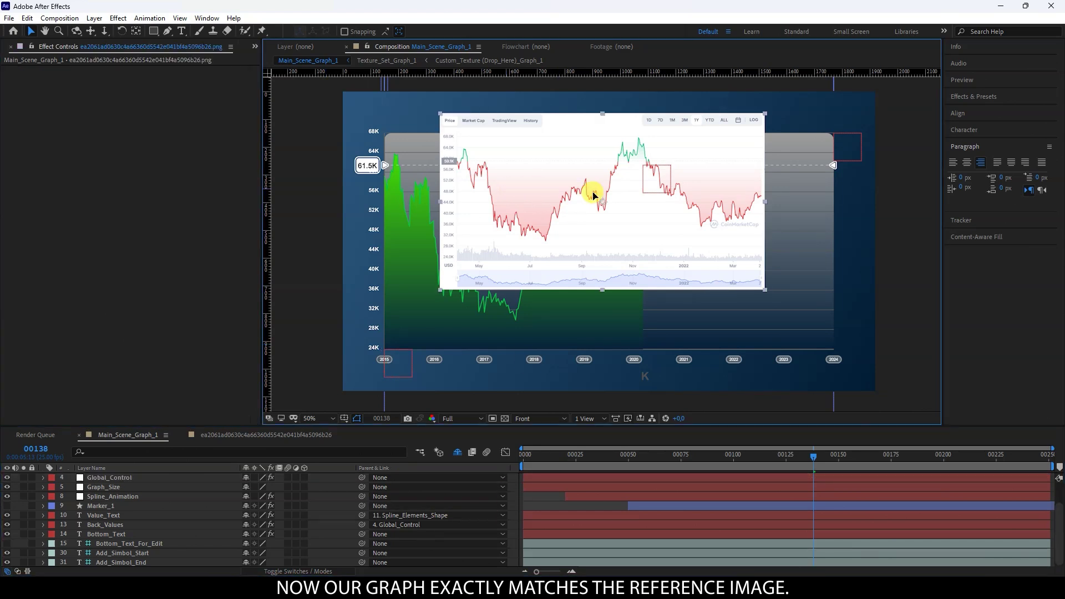
{"action": "left_click_drag", "start_coordinate": [594, 196], "coordinate": [695, 199]}
{"action": "left_click_drag", "start_coordinate": [739, 226], "coordinate": [780, 157]}
{"action": "scroll", "coordinate": [300, 500], "scroll_direction": "up", "scroll_amount": 2}
{"action": "left_click", "coordinate": [303, 489]}
Move the current time to frame 00239 and deselect the chart image
{"action": "left_click", "coordinate": [1049, 463]}
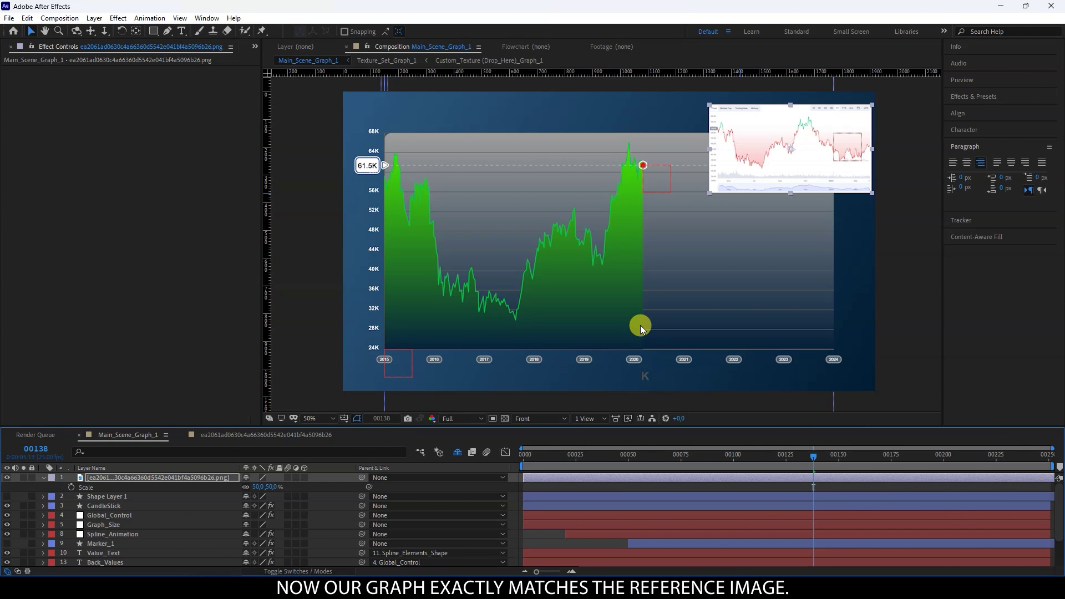
{"action": "left_click", "coordinate": [1024, 462]}
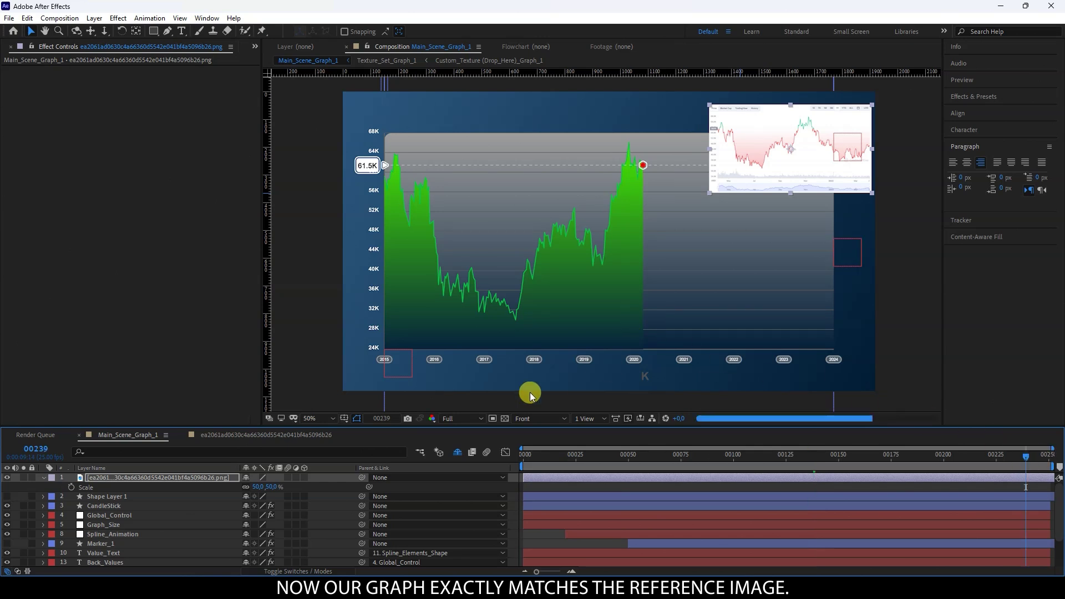
{"action": "left_click", "coordinate": [350, 178]}
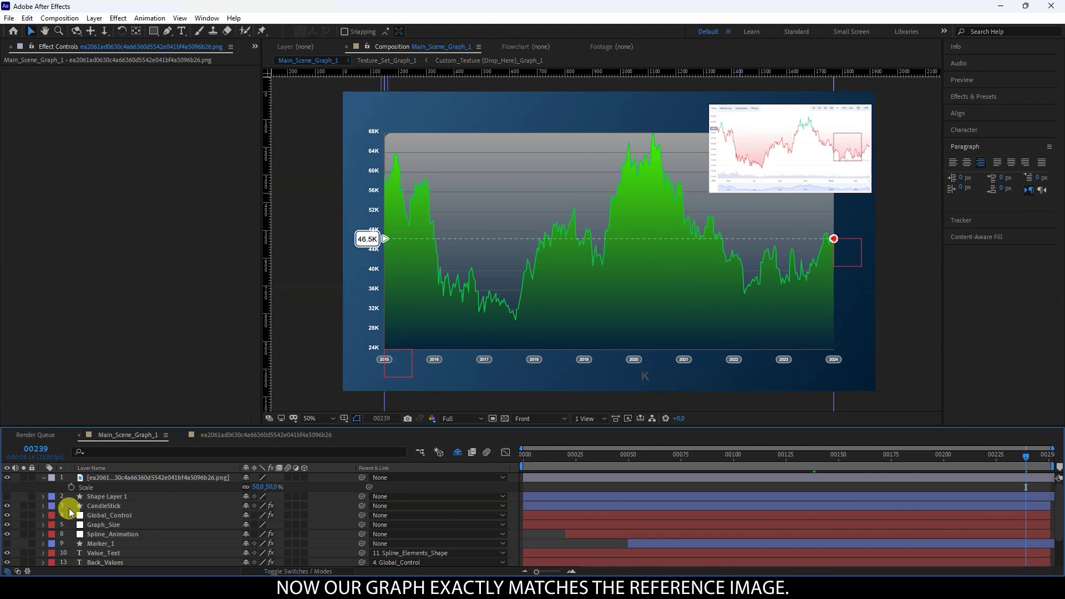
Set the Max Shape Value of the Global_Control layer to 67
{"action": "left_click", "coordinate": [117, 516]}
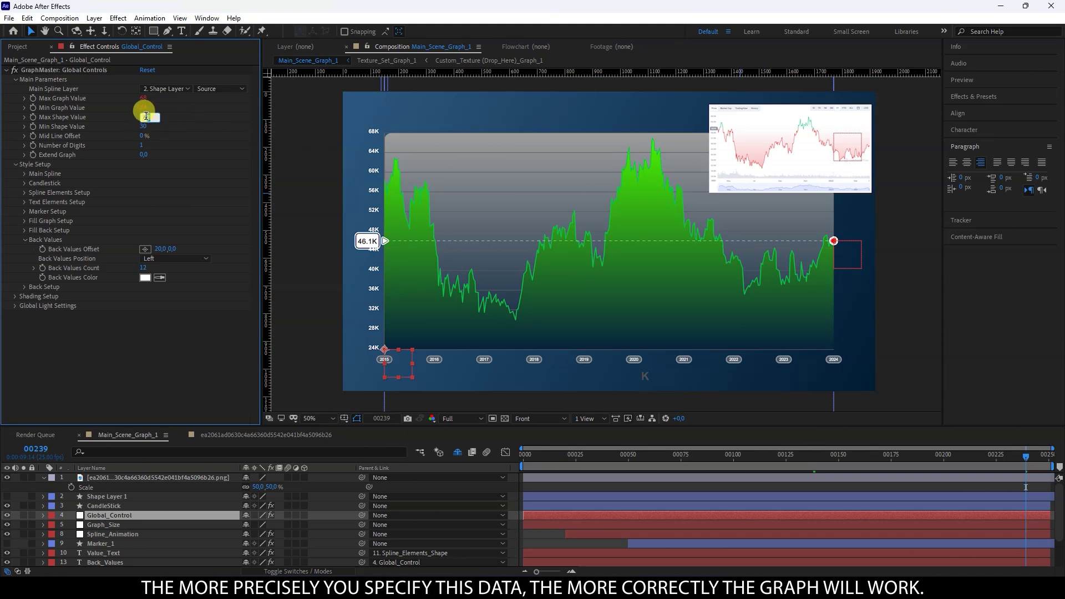
{"action": "type", "text": "60"}
{"action": "key", "text": "Return"}
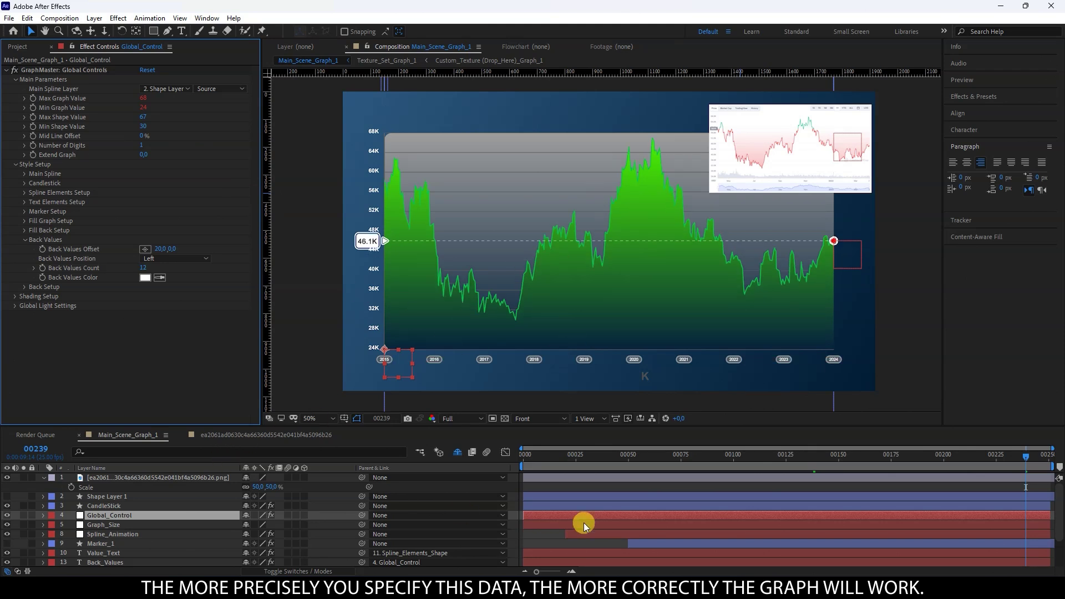
{"action": "left_click", "coordinate": [533, 494]}
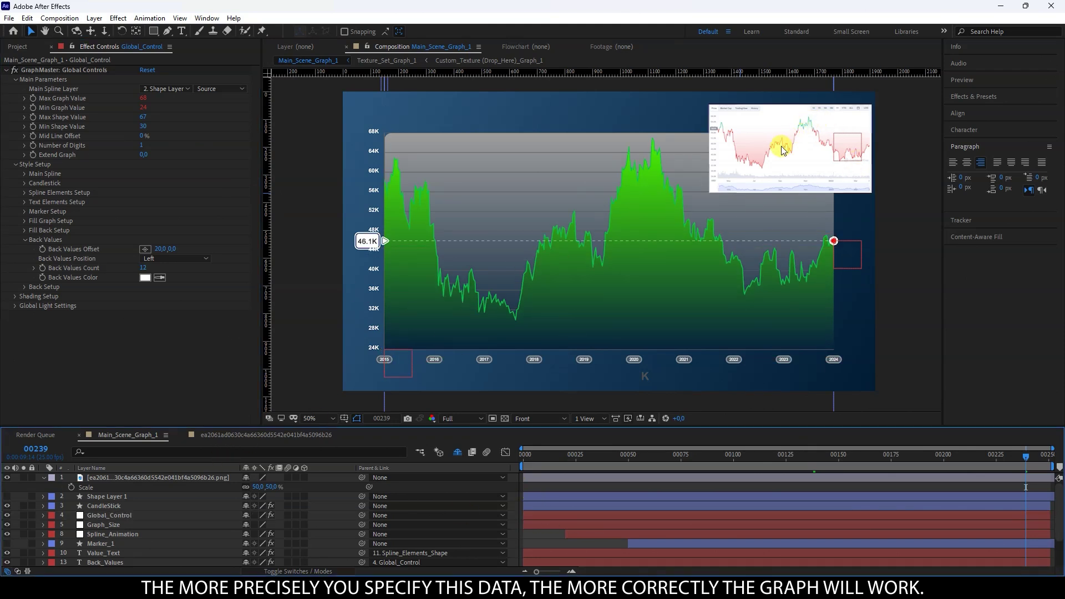
Set the Mid Line Offset to 70% to split the graph into positive and negative ranges
{"action": "scroll", "coordinate": [793, 141], "scroll_direction": "up", "scroll_amount": 1}
{"action": "left_click_drag", "start_coordinate": [818, 131], "coordinate": [528, 274]}
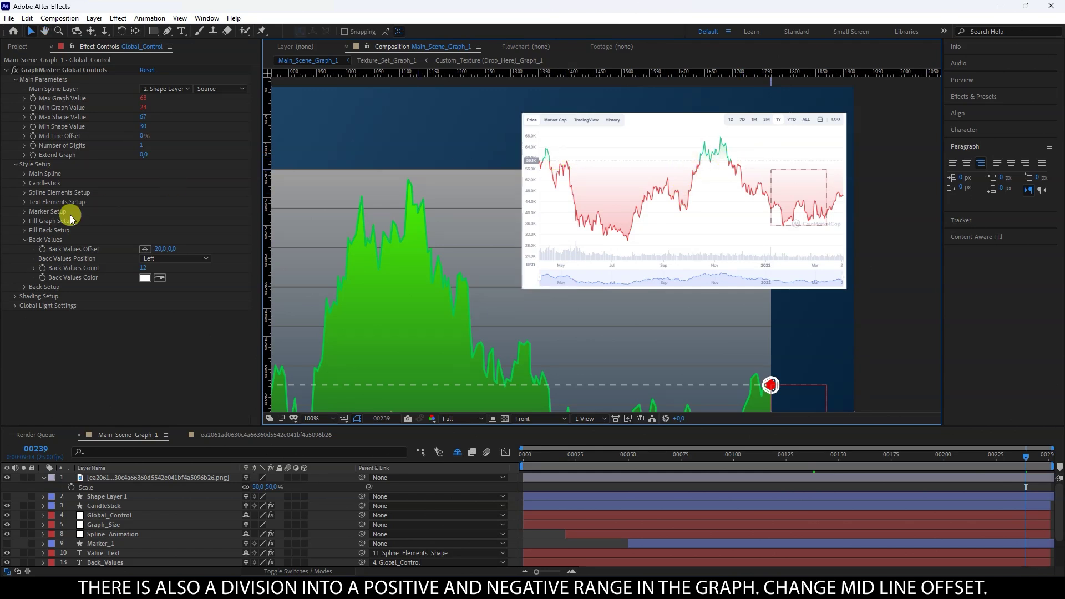
{"action": "left_click", "coordinate": [144, 137]}
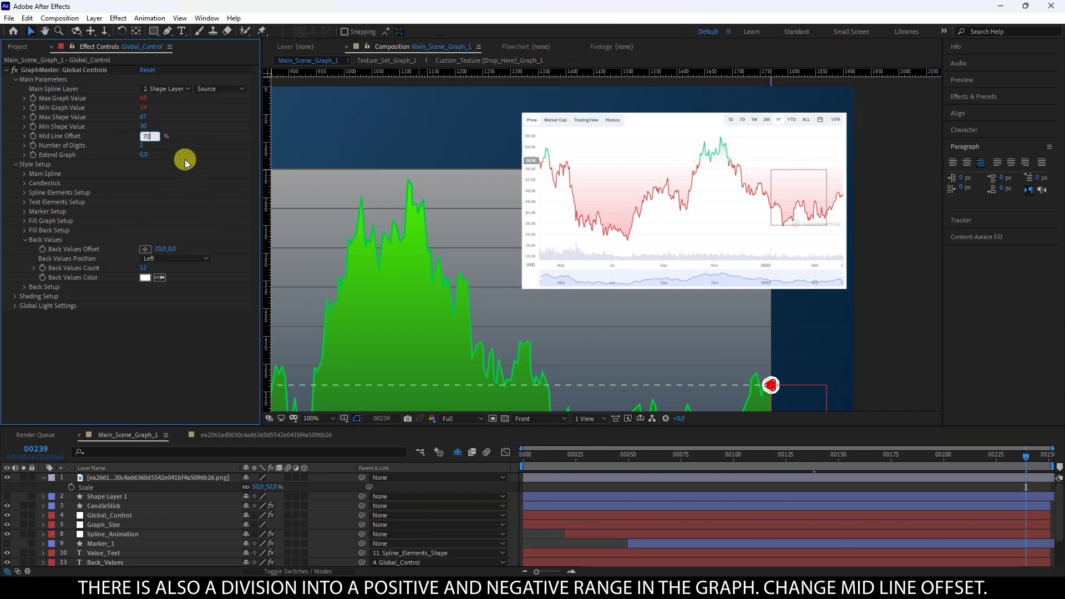
{"action": "type", "text": "70"}
{"action": "key", "text": "Return"}
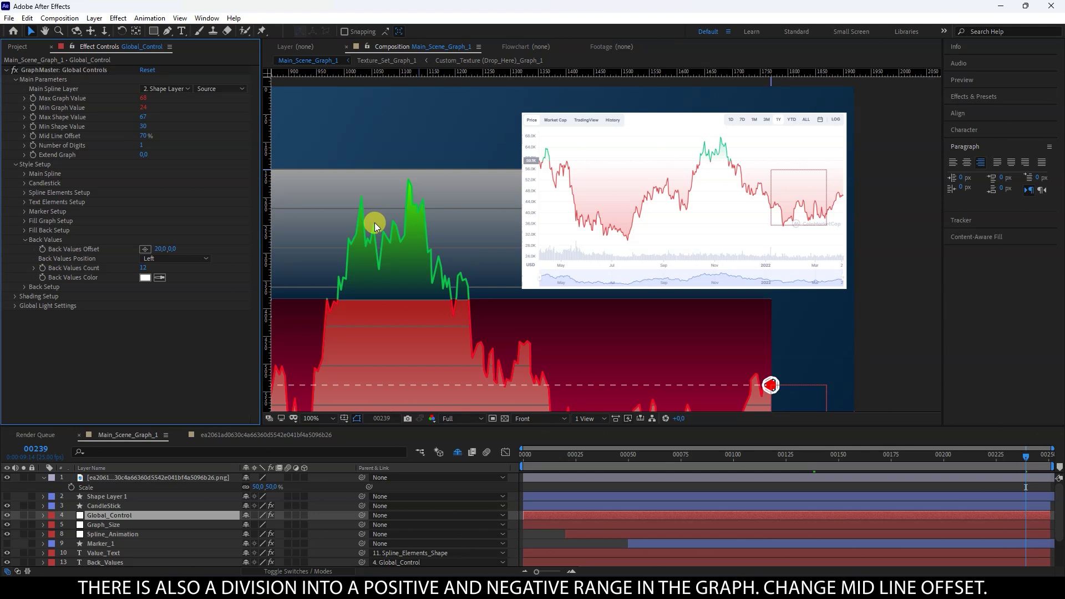
Change the Back Values Color to light gray
{"action": "scroll", "coordinate": [375, 223], "scroll_direction": "down", "scroll_amount": 1}
{"action": "left_click_drag", "start_coordinate": [407, 249], "coordinate": [635, 210]}
{"action": "left_click_drag", "start_coordinate": [484, 247], "coordinate": [513, 238]}
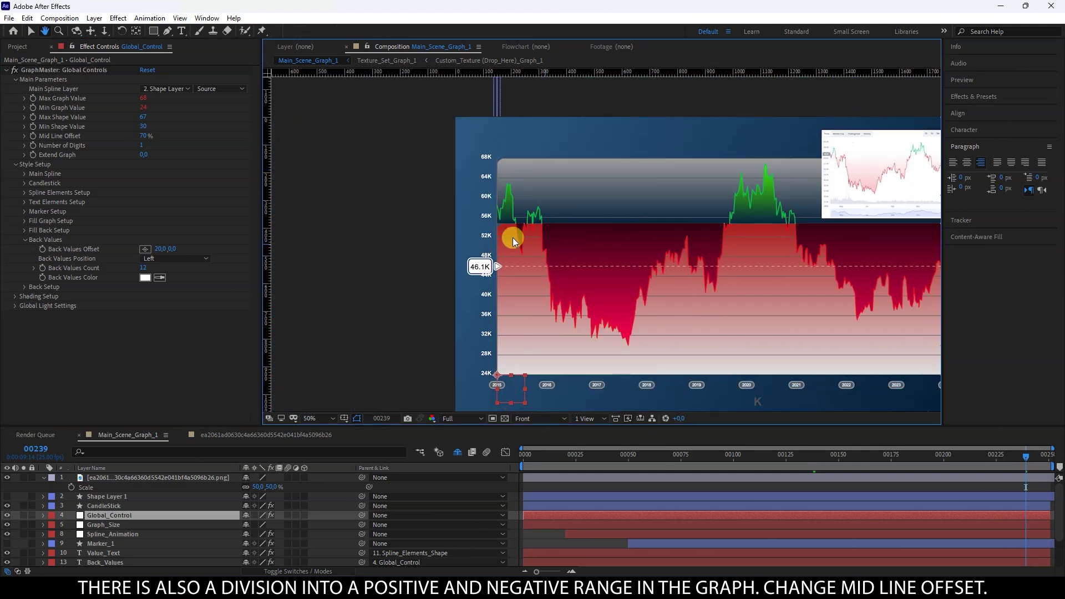
{"action": "scroll", "coordinate": [677, 225], "scroll_direction": "right", "scroll_amount": 4}
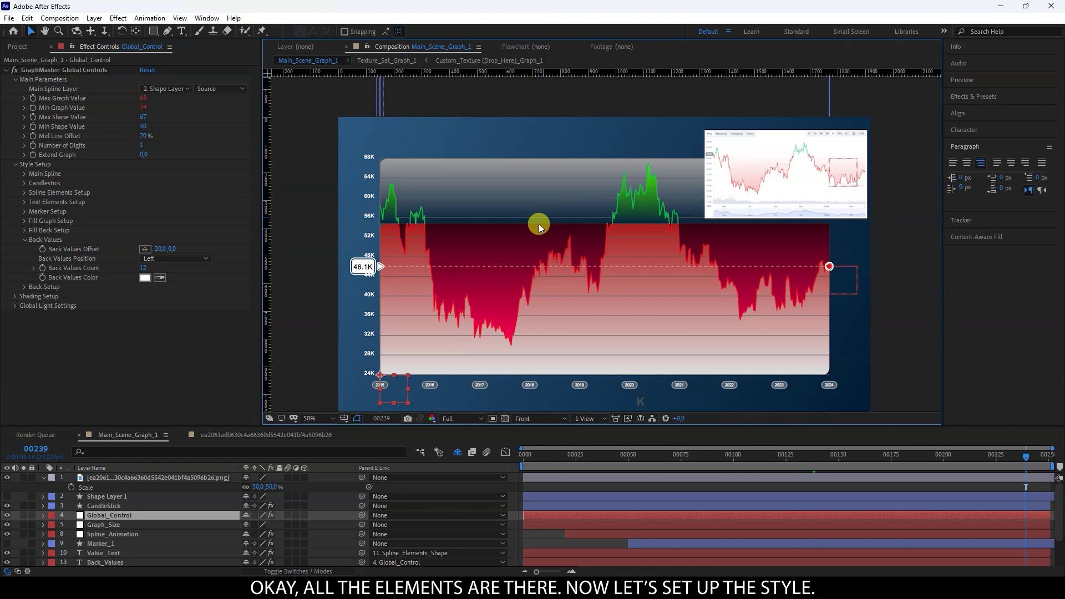
{"action": "left_click", "coordinate": [146, 277]}
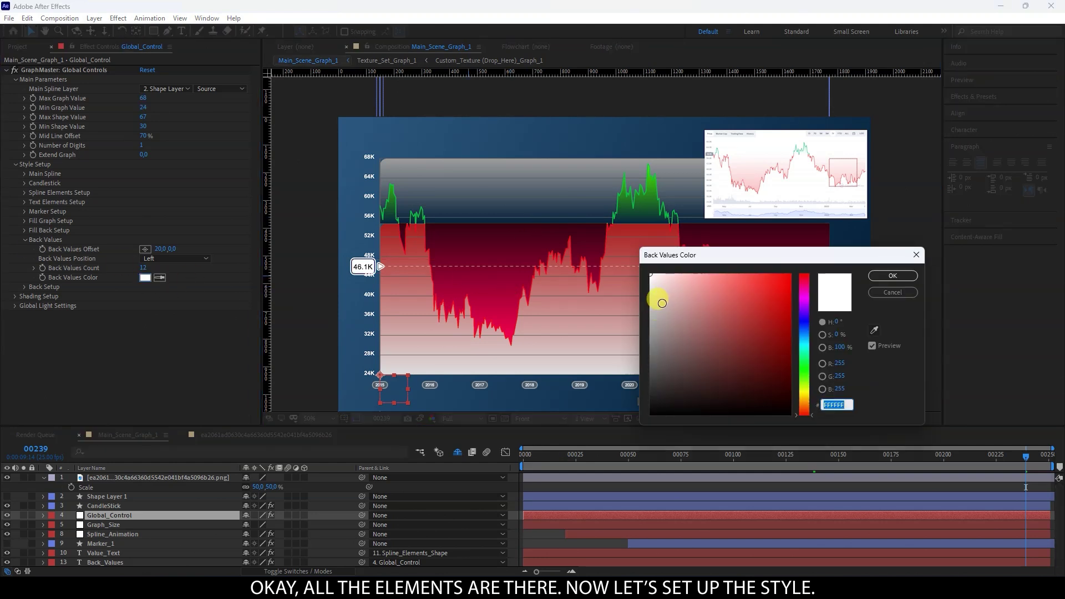
{"action": "left_click", "coordinate": [893, 276]}
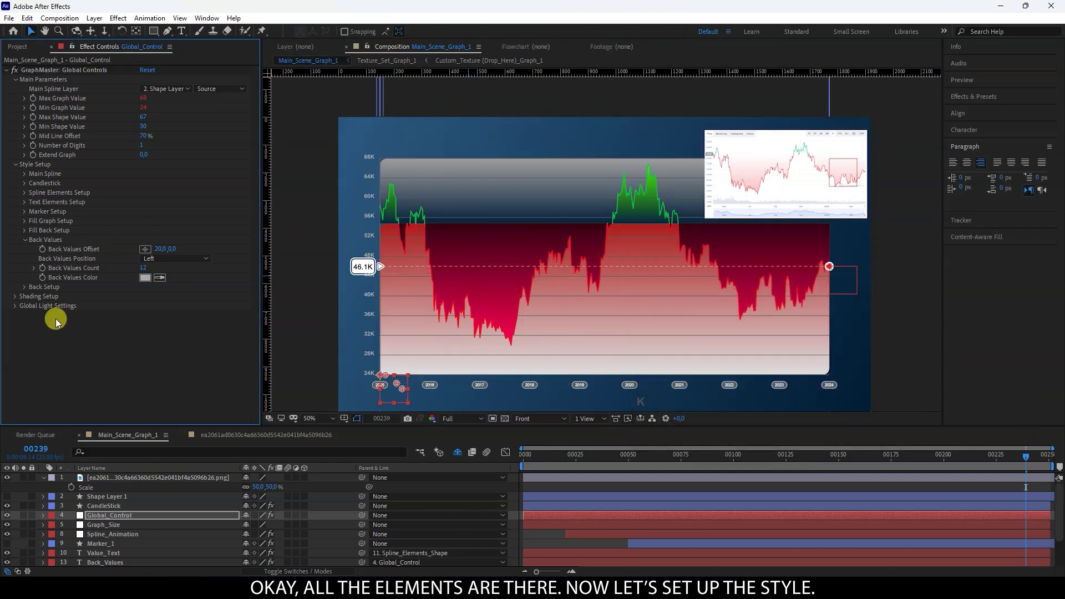
Move the chart image over the left part of the graph, beside the current-value label
{"action": "left_click_drag", "start_coordinate": [749, 166], "coordinate": [376, 266]}
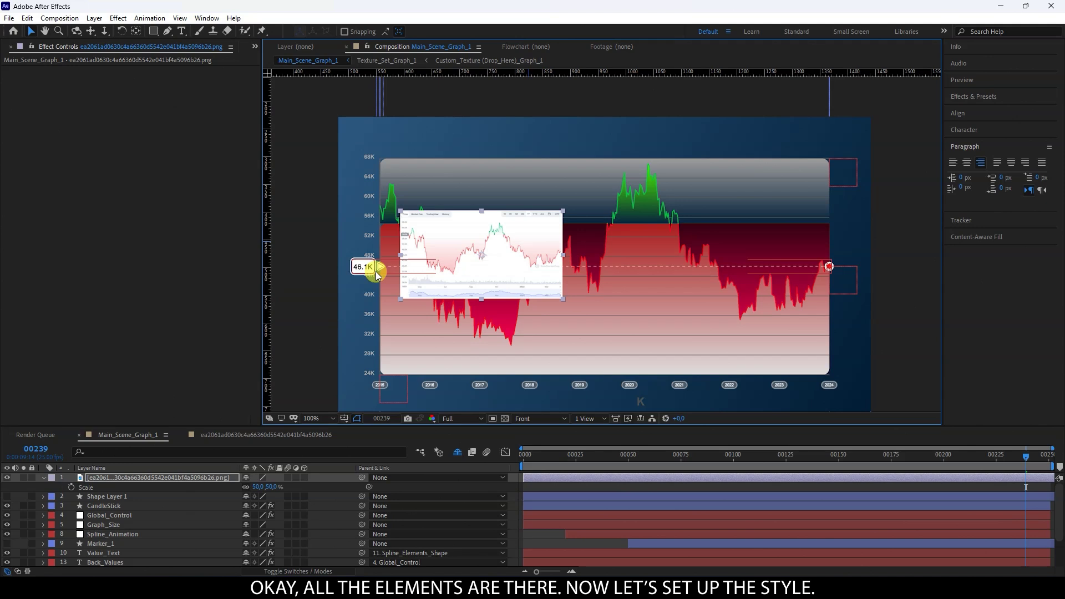
{"action": "scroll", "coordinate": [380, 269], "scroll_direction": "up", "scroll_amount": 2}
Restyle the current-value label with white text, a gray fill sampled from the chart's price tag, Spline Shapes Rounded 0 and stroke opacity 0%
{"action": "left_click", "coordinate": [108, 515]}
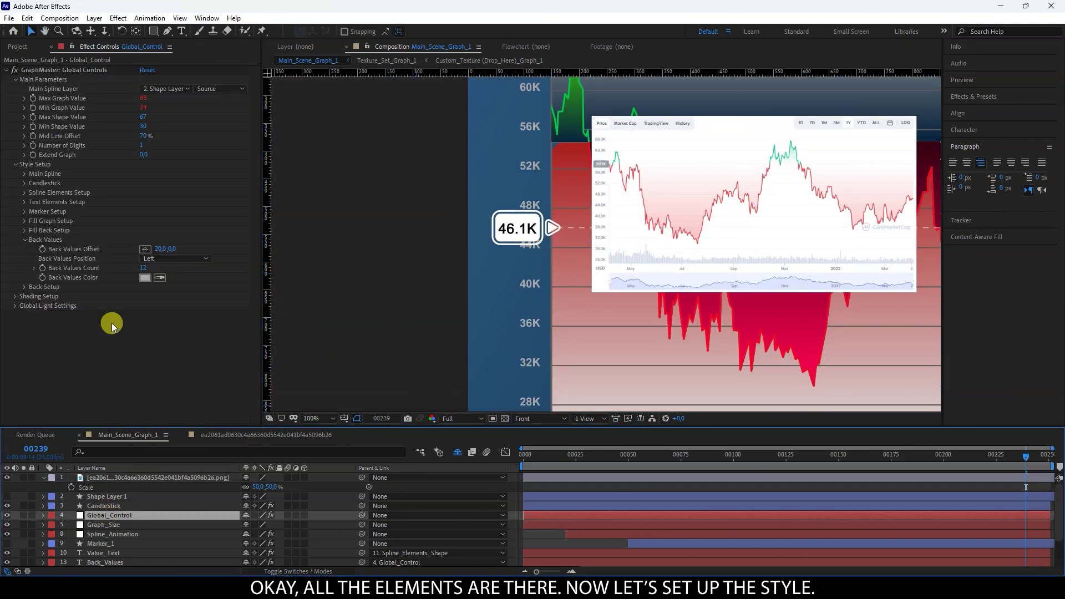
{"action": "left_click", "coordinate": [25, 194]}
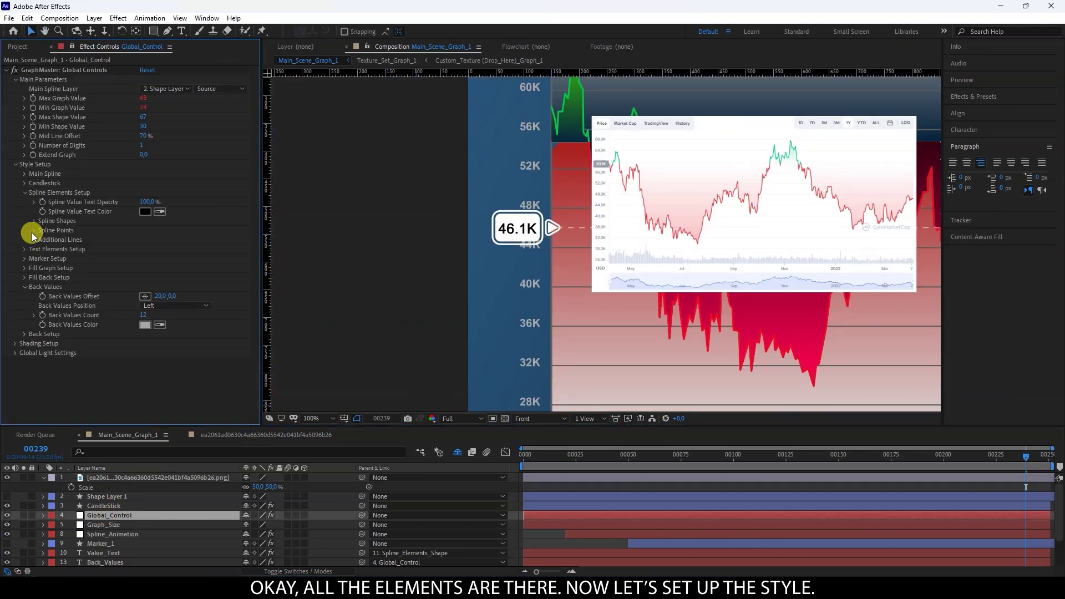
{"action": "left_click", "coordinate": [34, 221]}
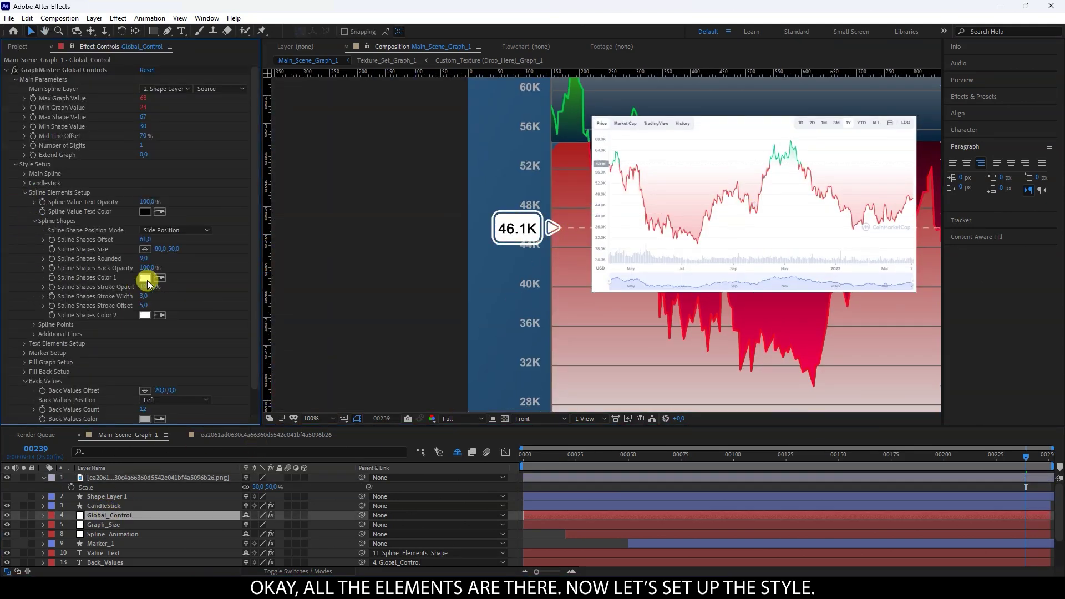
{"action": "left_click", "coordinate": [602, 166]}
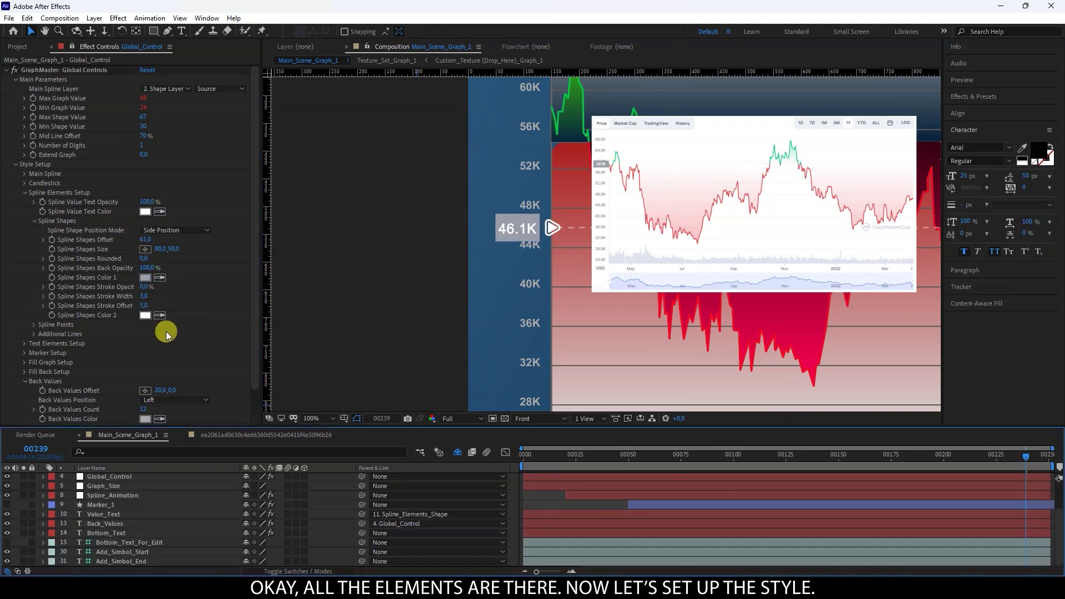
{"action": "scroll", "coordinate": [22, 345], "scroll_direction": "down", "scroll_amount": 1}
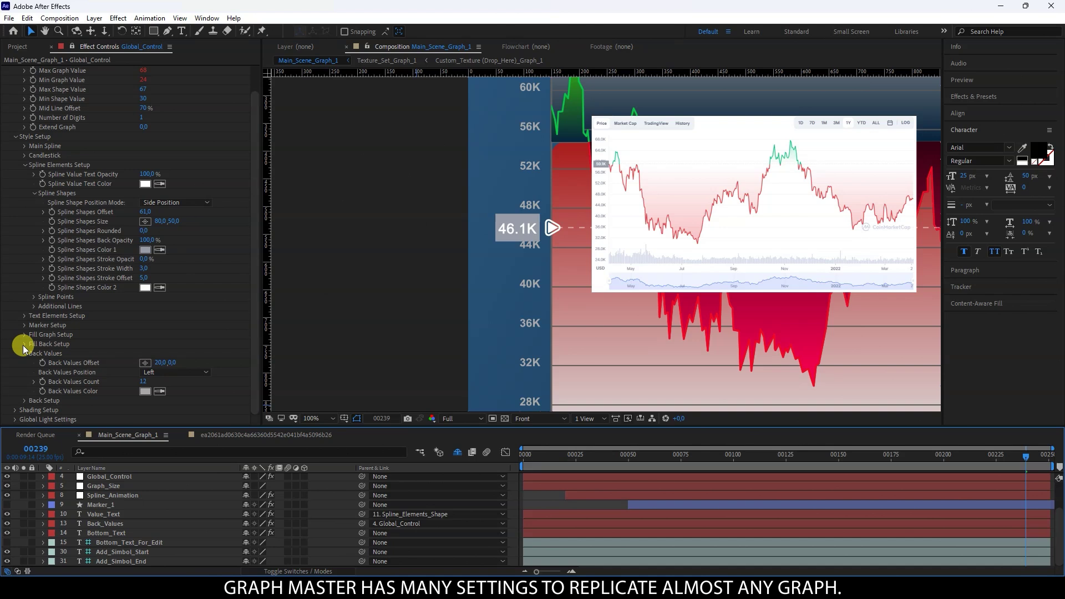
Set the Add Line Point stroke and back opacity to 0% and the Spline Shapes Offset to 40
{"action": "left_click", "coordinate": [34, 306]}
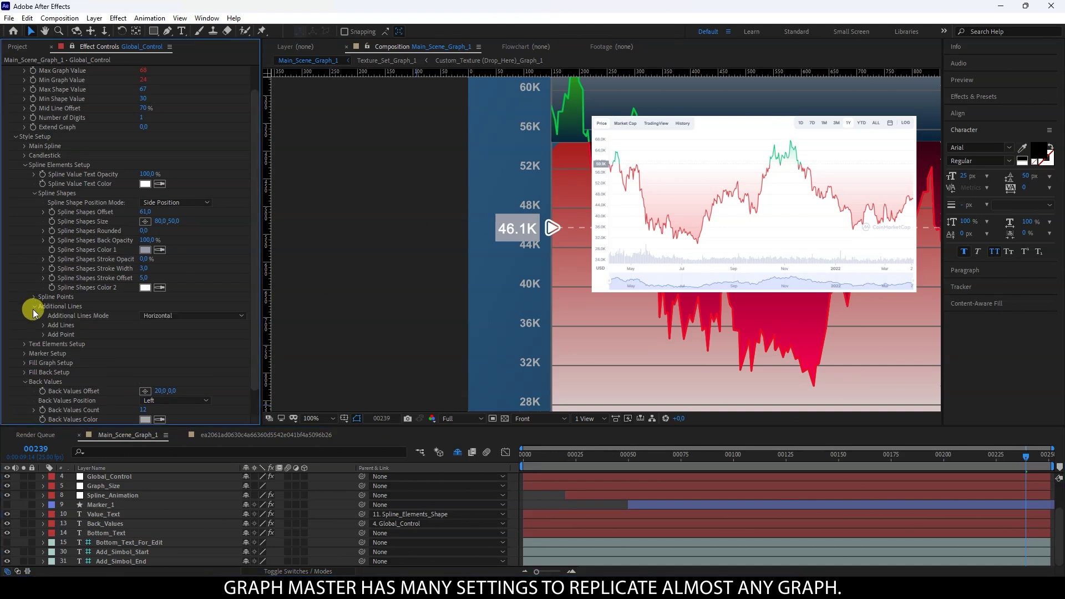
{"action": "left_click", "coordinate": [44, 335]}
{"action": "scroll", "coordinate": [42, 336], "scroll_direction": "down", "scroll_amount": 1}
{"action": "scroll", "coordinate": [144, 383], "scroll_direction": "down", "scroll_amount": 2}
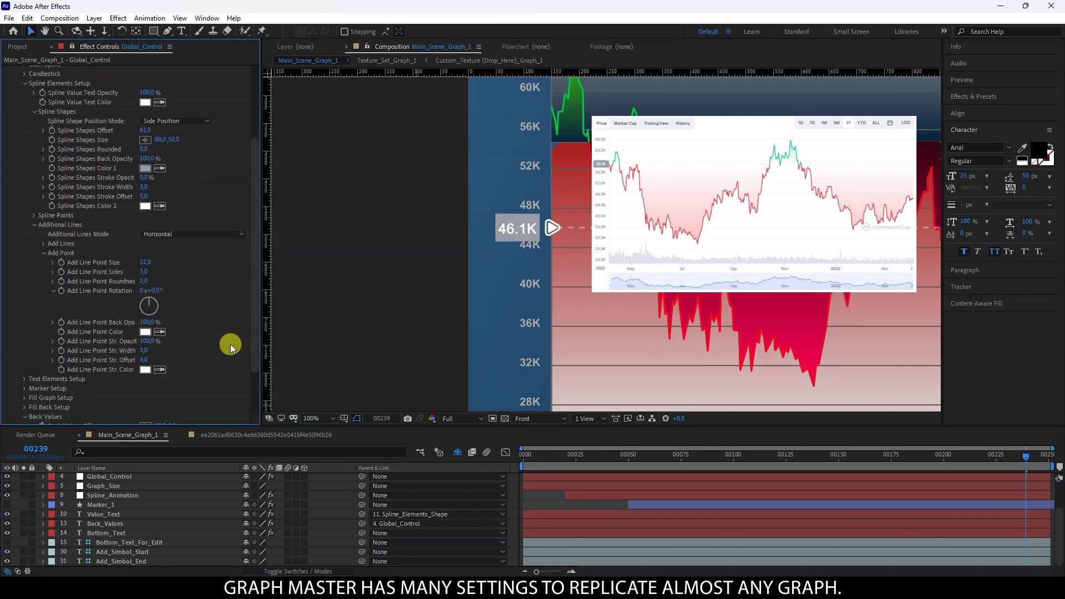
{"action": "left_click", "coordinate": [149, 341]}
{"action": "type", "text": "0"}
{"action": "key", "text": "Return"}
{"action": "left_click", "coordinate": [146, 322]}
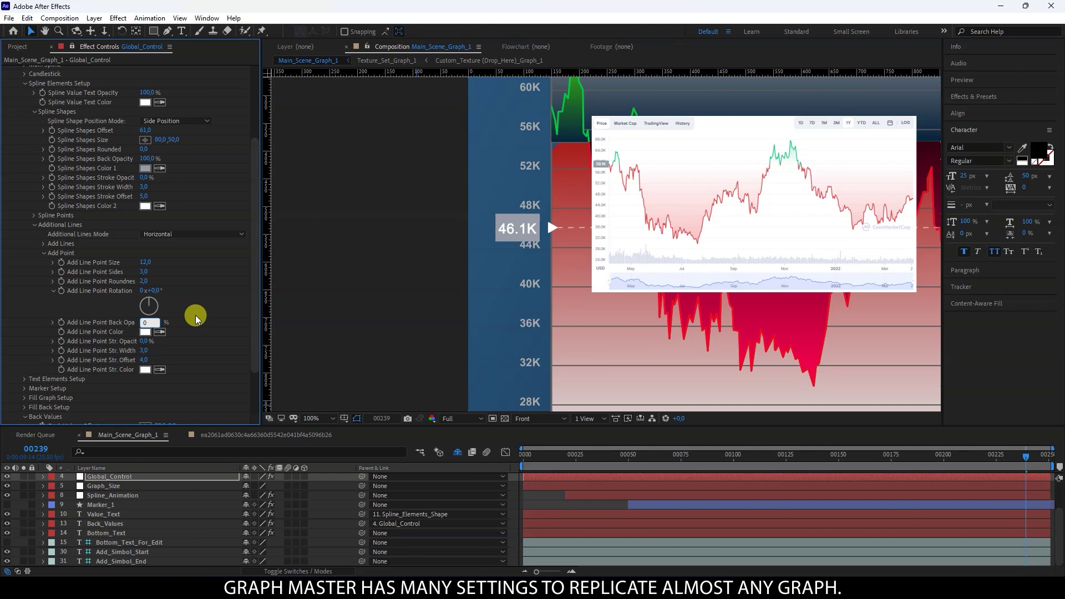
{"action": "type", "text": "0"}
{"action": "key", "text": "Return"}
{"action": "left_click", "coordinate": [45, 253]}
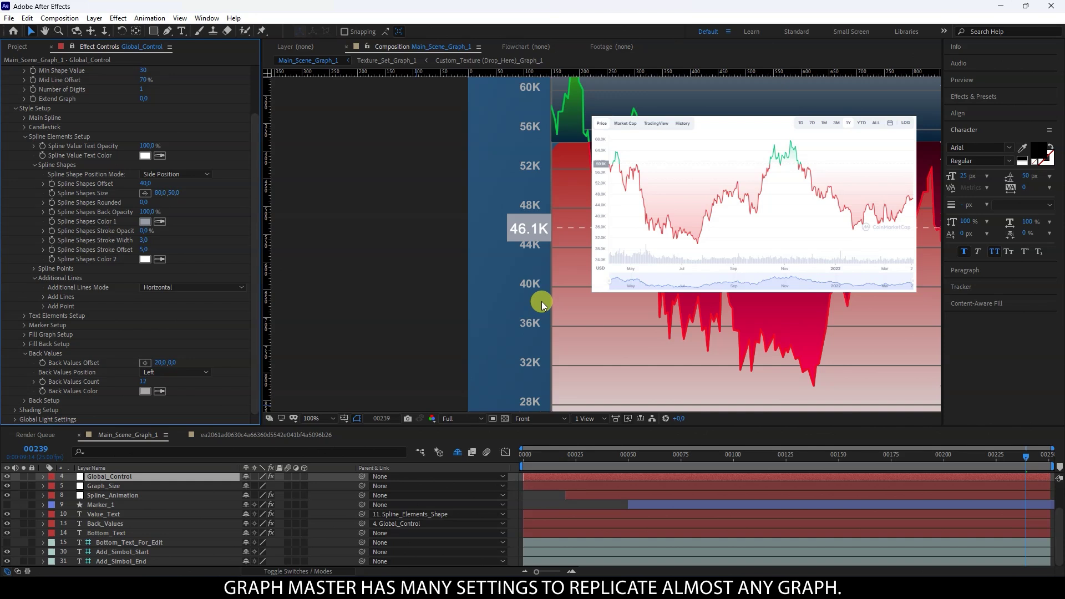
Set both Back Ground colors of the graph to white
{"action": "left_click", "coordinate": [25, 353]}
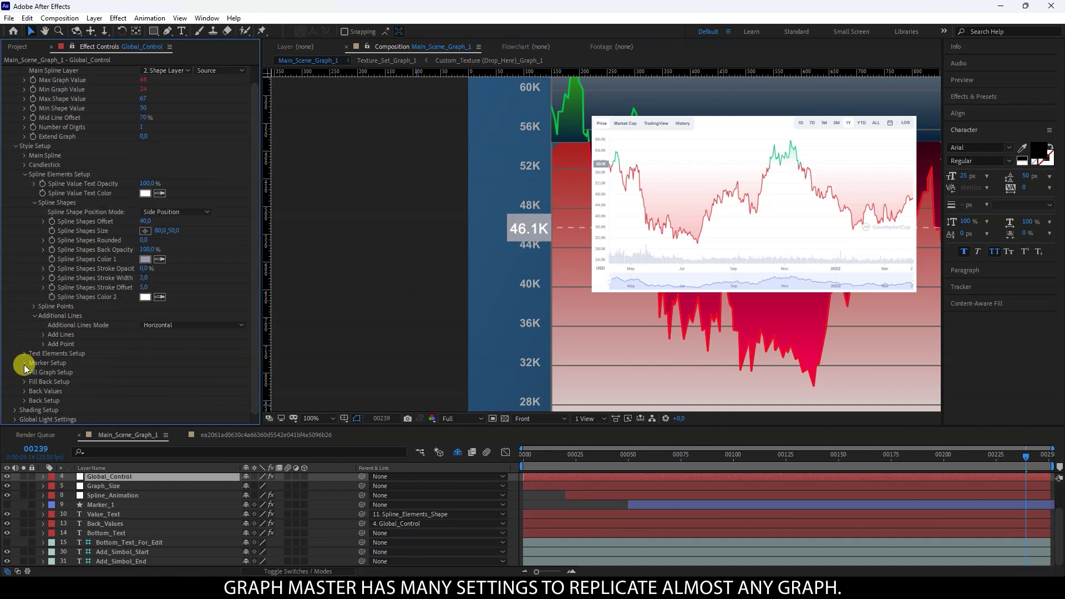
{"action": "left_click", "coordinate": [24, 402]}
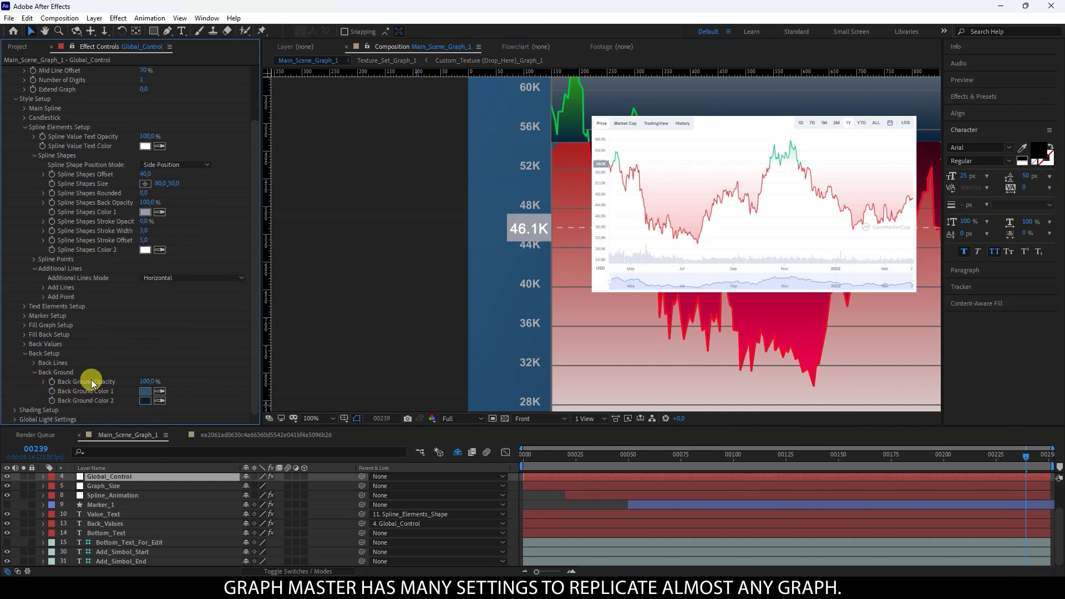
{"action": "left_click", "coordinate": [147, 392]}
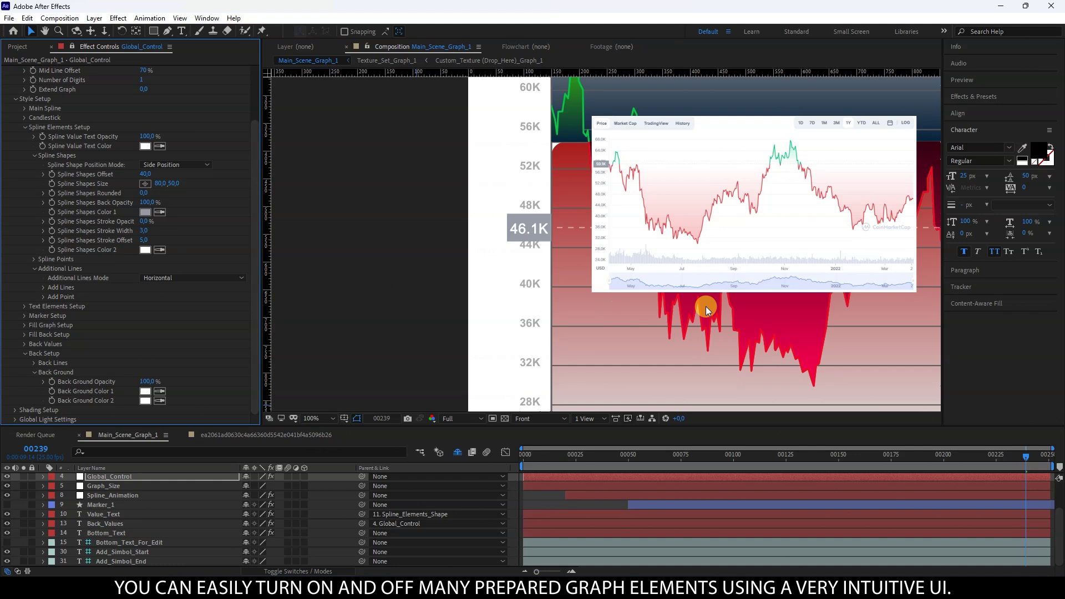
Set the Fill Back Opacity to 0% to remove the colored panels behind the graph
{"action": "left_click", "coordinate": [24, 335]}
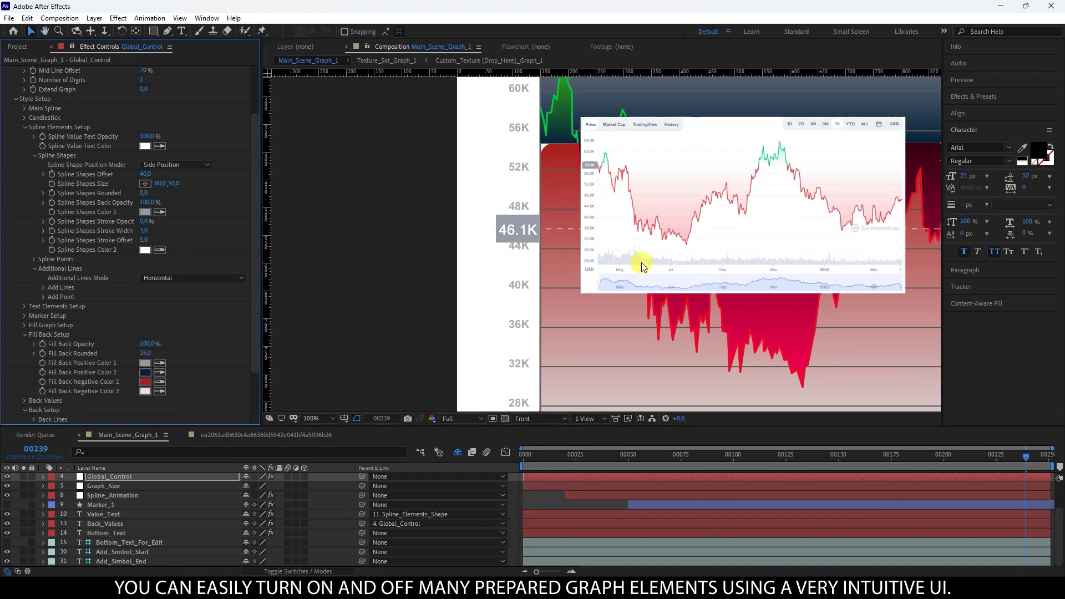
{"action": "scroll", "coordinate": [644, 268], "scroll_direction": "down", "scroll_amount": 1}
{"action": "left_click_drag", "start_coordinate": [644, 268], "coordinate": [505, 272]}
{"action": "left_click", "coordinate": [147, 345]}
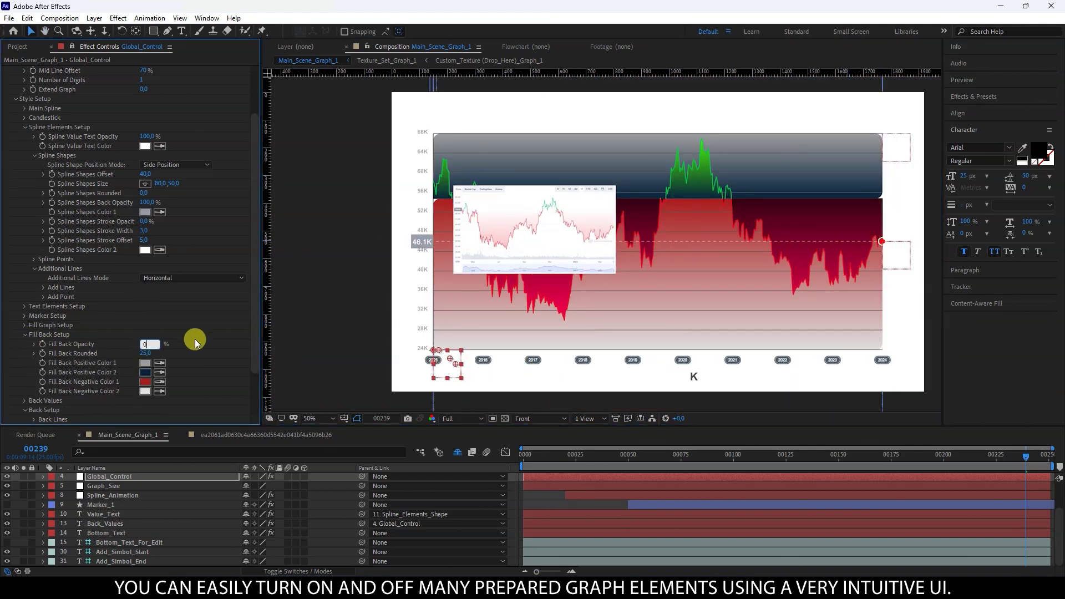
{"action": "type", "text": "0"}
{"action": "left_click", "coordinate": [194, 358]}
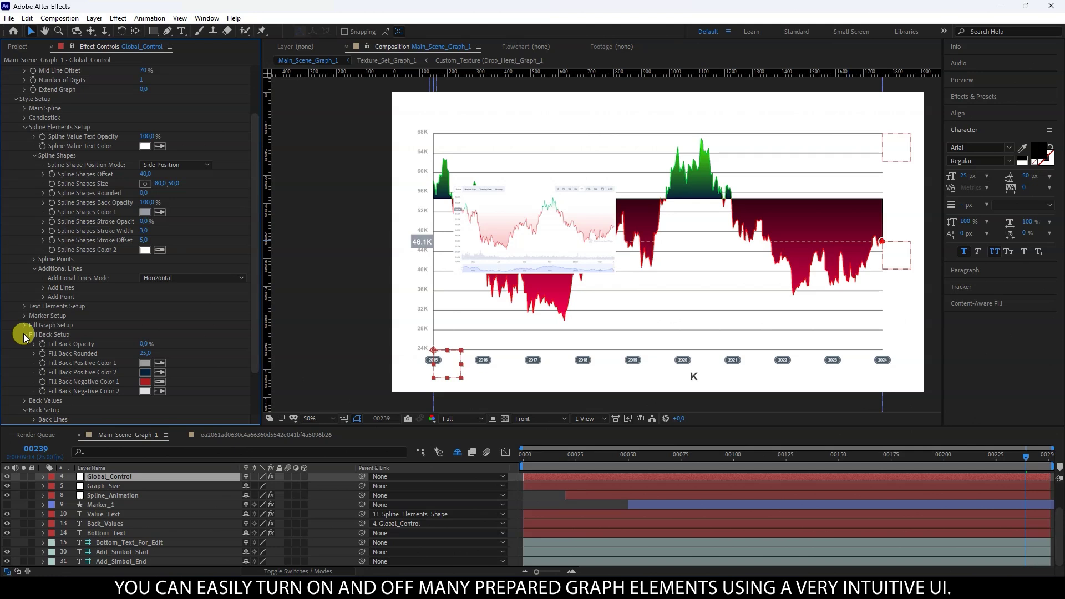
{"action": "left_click", "coordinate": [24, 335]}
Recolor the graph fill with white for Positive Color 2 and Negative Color 1, and red for Negative Color 2
{"action": "left_click", "coordinate": [24, 325]}
{"action": "left_click", "coordinate": [160, 372]}
{"action": "left_click", "coordinate": [447, 332]}
{"action": "left_click", "coordinate": [159, 382]}
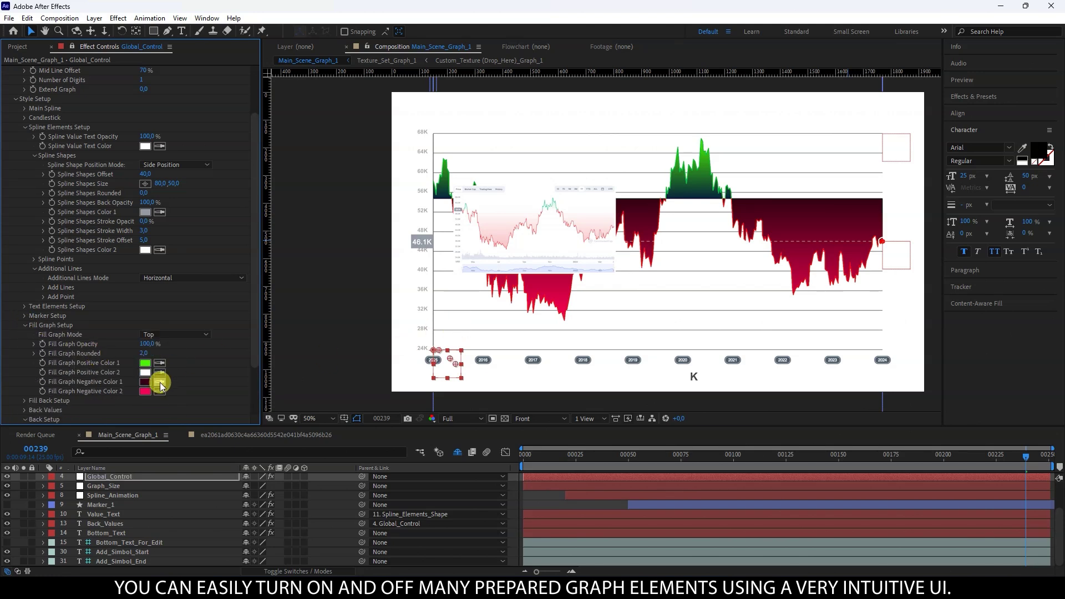
{"action": "left_click", "coordinate": [424, 383]}
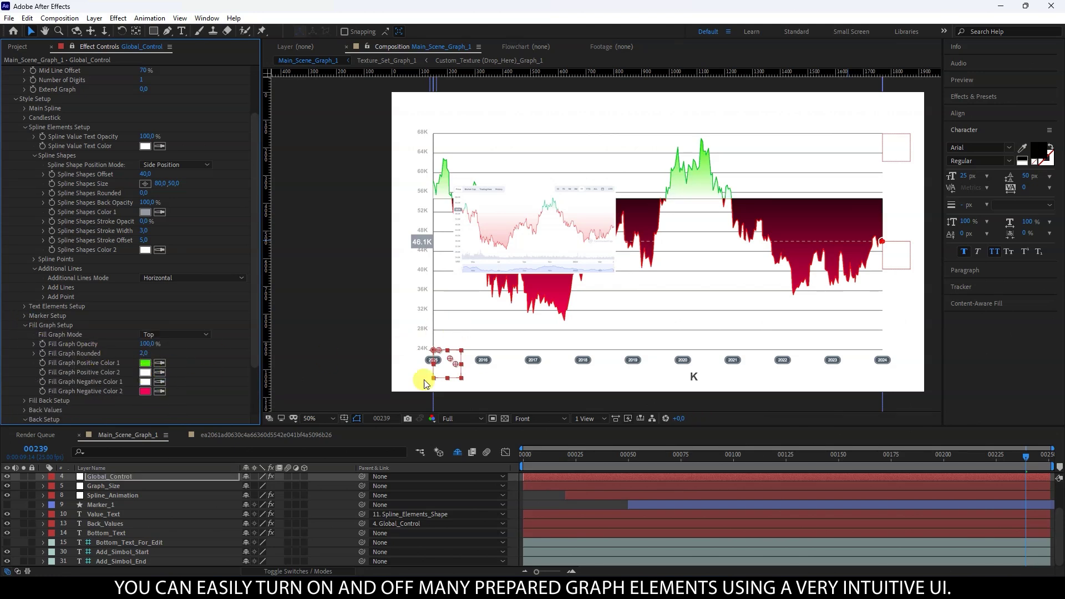
{"action": "left_click", "coordinate": [145, 392]}
{"action": "left_click", "coordinate": [894, 277]}
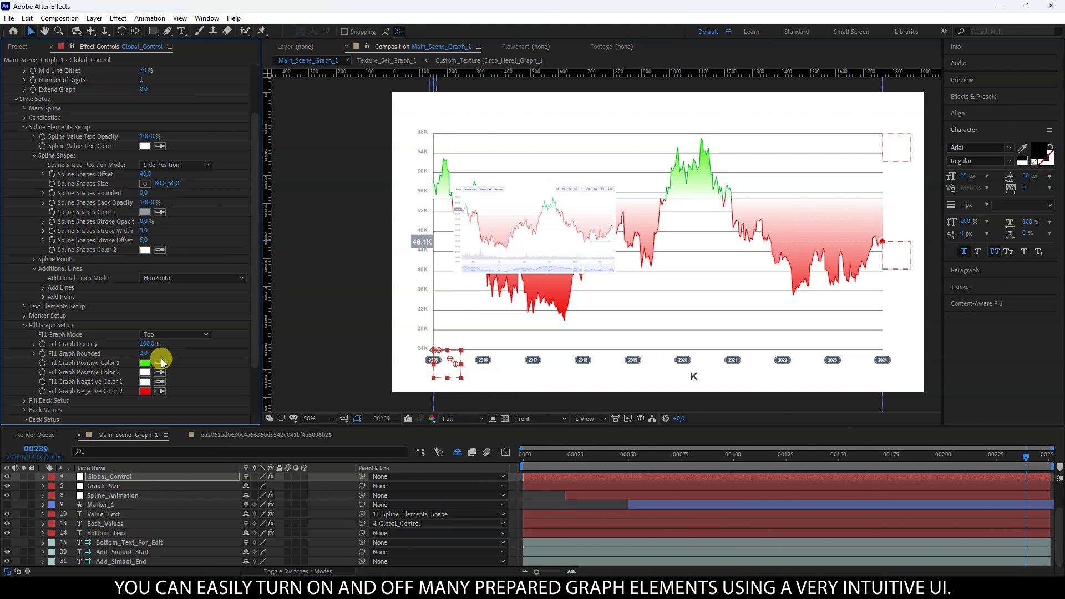
Set the Fill Graph Opacity to 50%
{"action": "left_click", "coordinate": [143, 343]}
{"action": "type", "text": "50"}
{"action": "left_click", "coordinate": [228, 389]}
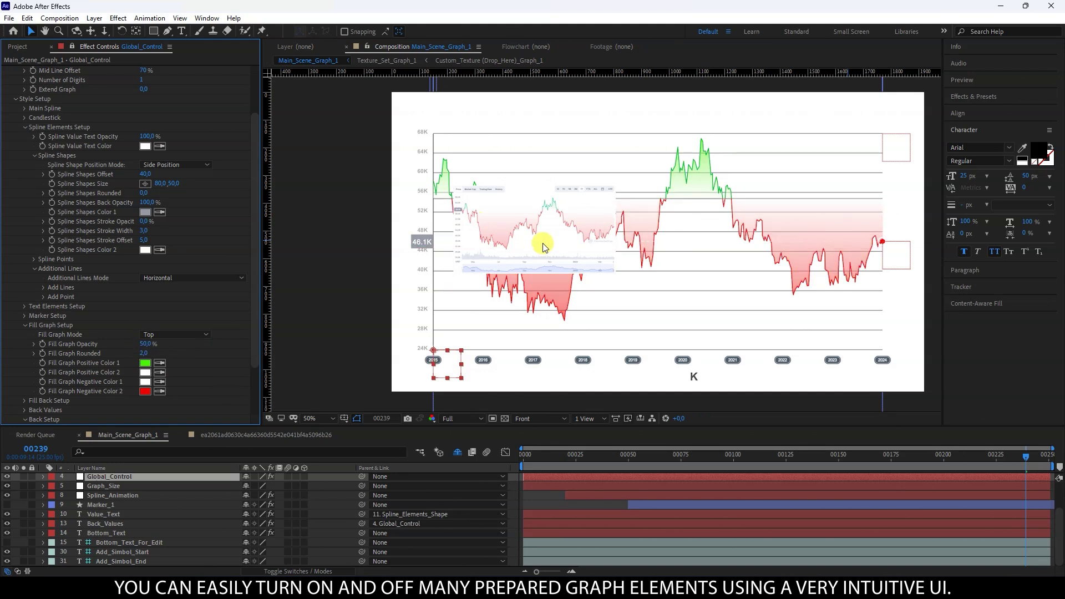
Make the Bottom_Text_For_Edit layer visible and solo it together with the Bottom_Text and reference chart image layers
{"action": "scroll", "coordinate": [494, 341], "scroll_direction": "up", "scroll_amount": 2}
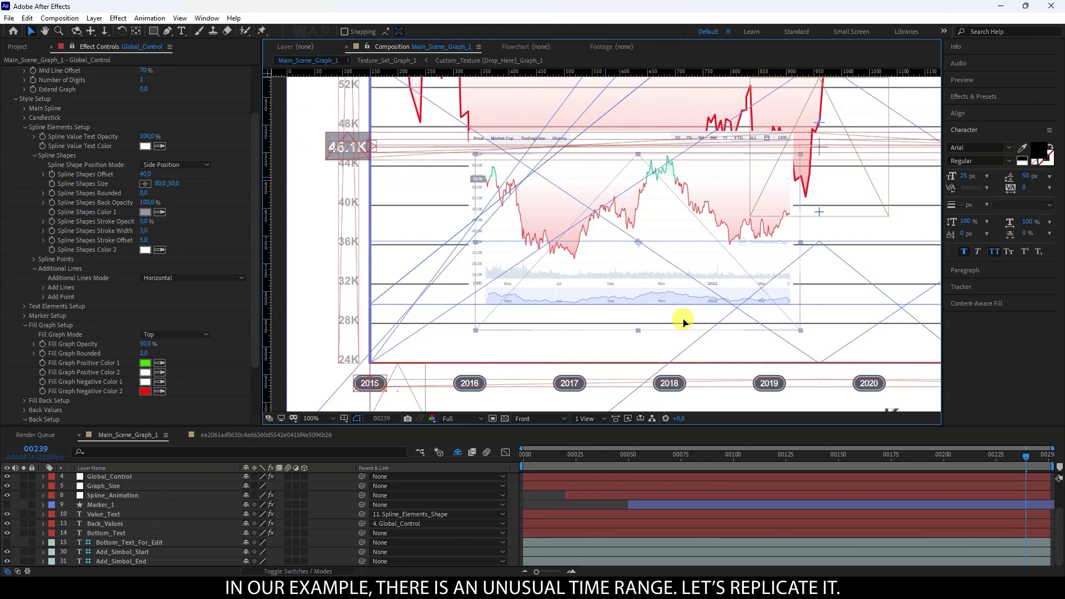
{"action": "left_click_drag", "start_coordinate": [682, 321], "coordinate": [566, 243]}
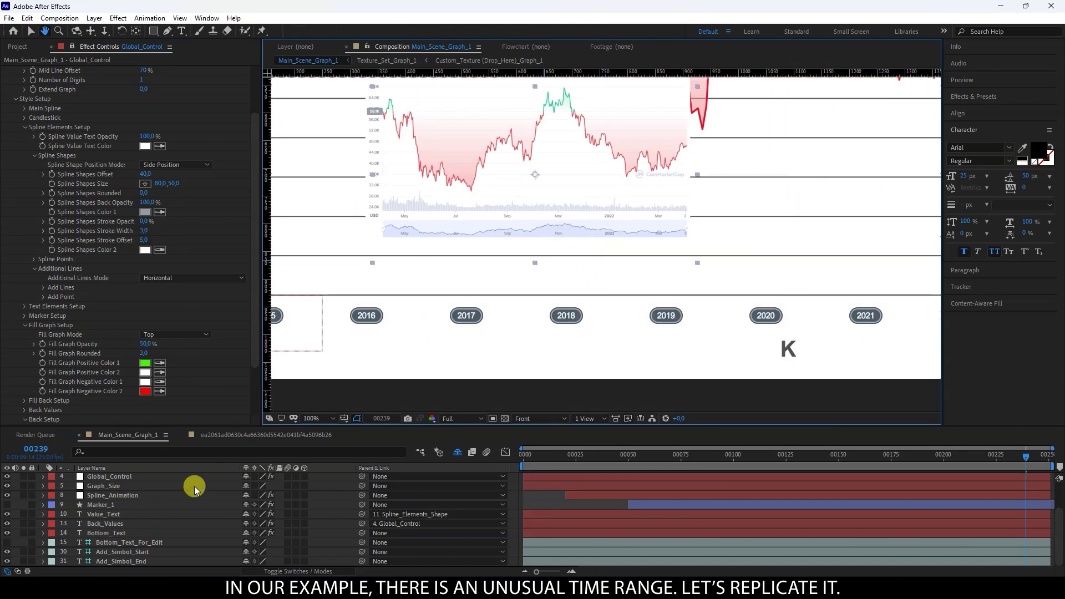
{"action": "left_click", "coordinate": [146, 543]}
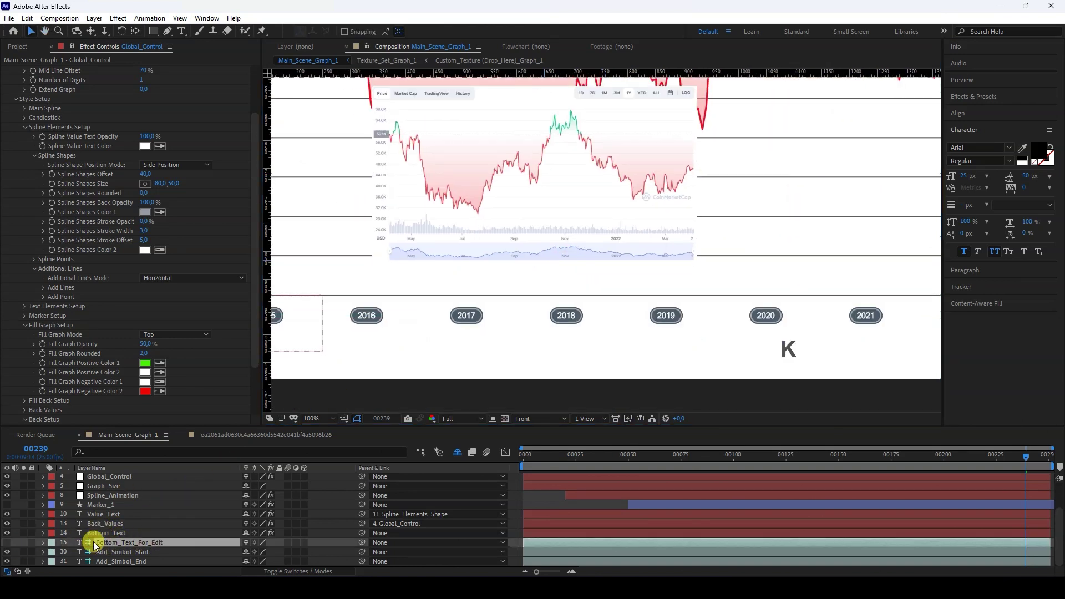
{"action": "left_click", "coordinate": [7, 543]}
{"action": "left_click", "coordinate": [23, 543]}
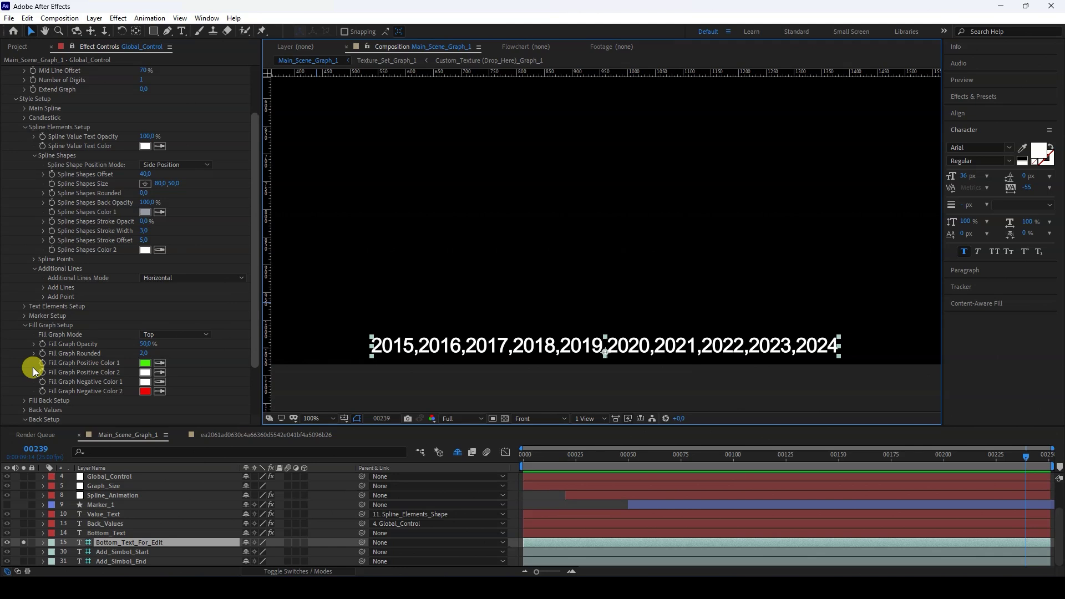
{"action": "left_click", "coordinate": [7, 534]}
{"action": "left_click", "coordinate": [24, 534]}
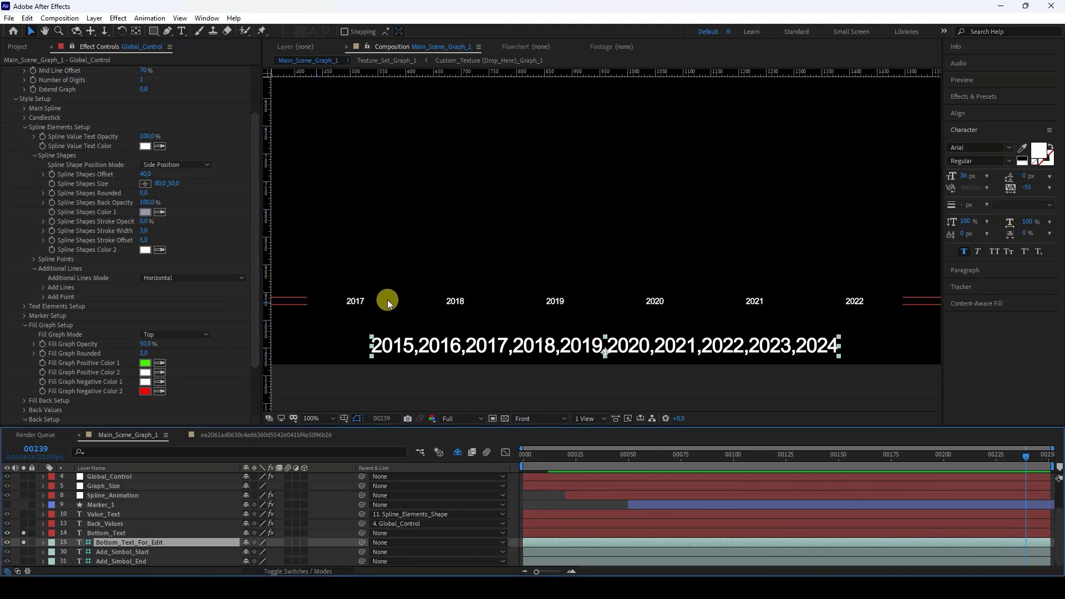
{"action": "key", "text": "comma"}
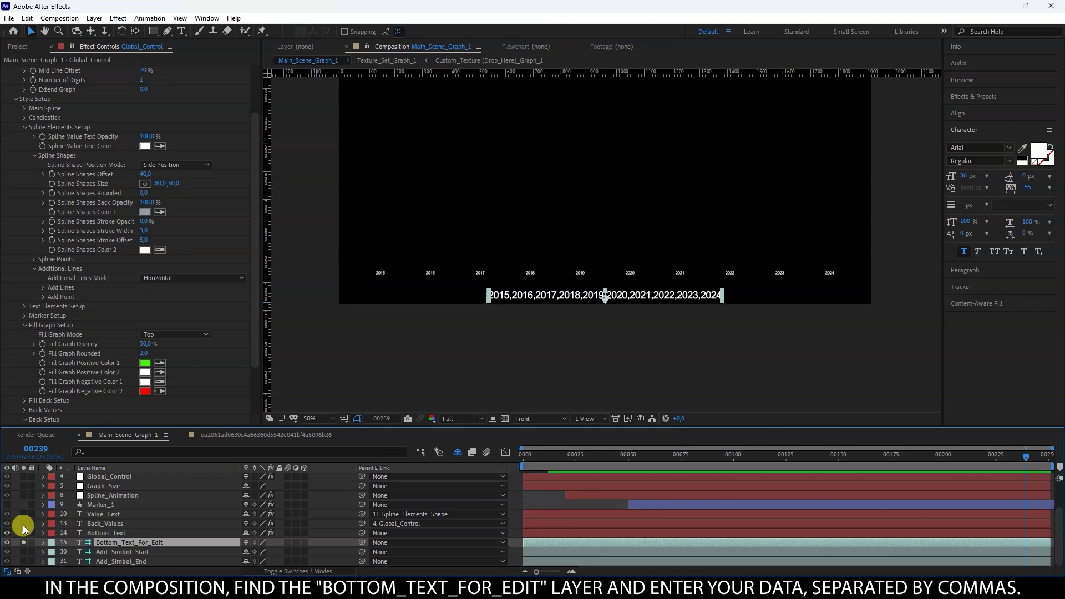
{"action": "scroll", "coordinate": [26, 514], "scroll_direction": "up", "scroll_amount": 2}
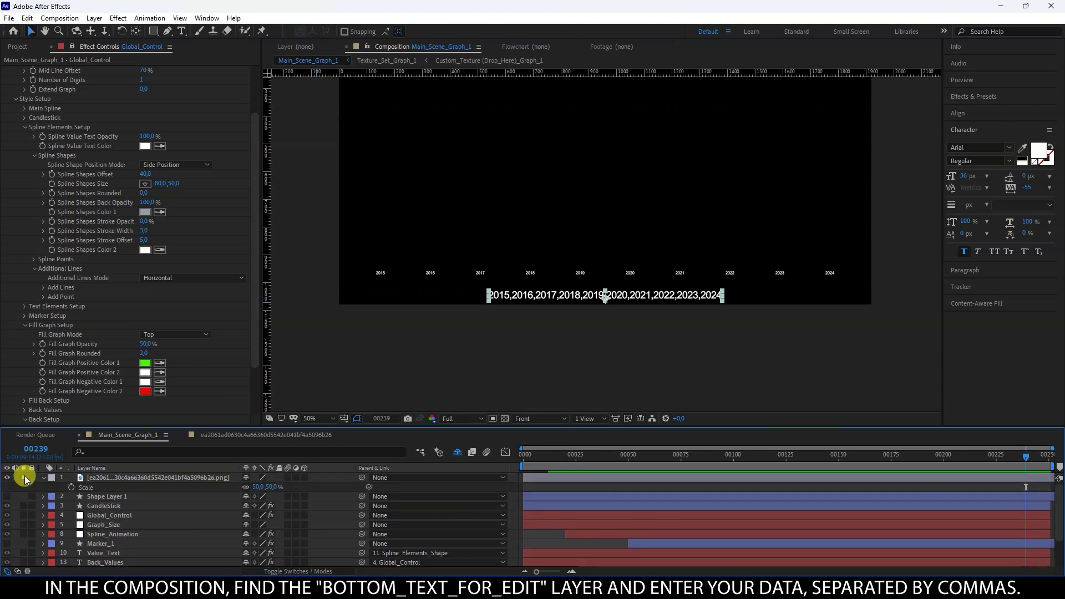
{"action": "left_click", "coordinate": [25, 475]}
{"action": "scroll", "coordinate": [512, 285], "scroll_direction": "up", "scroll_amount": 2}
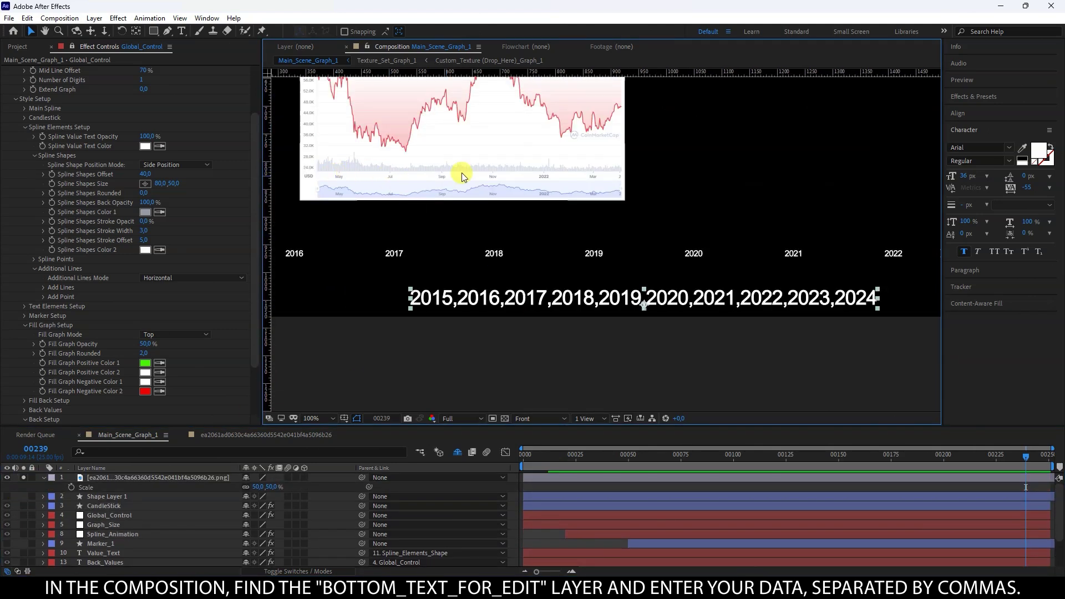
Replace the year list in the Bottom_Text_For_Edit layer with "Mar,May,Jul,Sep,Now,2022,Mar"
{"action": "double_click", "coordinate": [469, 292]}
{"action": "type", "text": "Mar,Ma"}
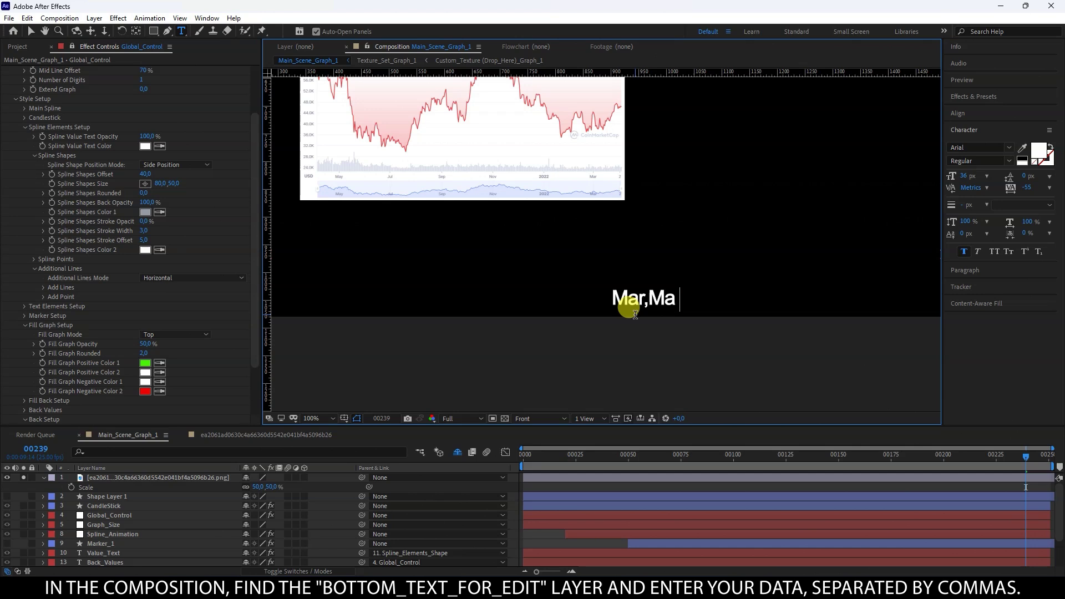
{"action": "type", "text": "y,Jul,"}
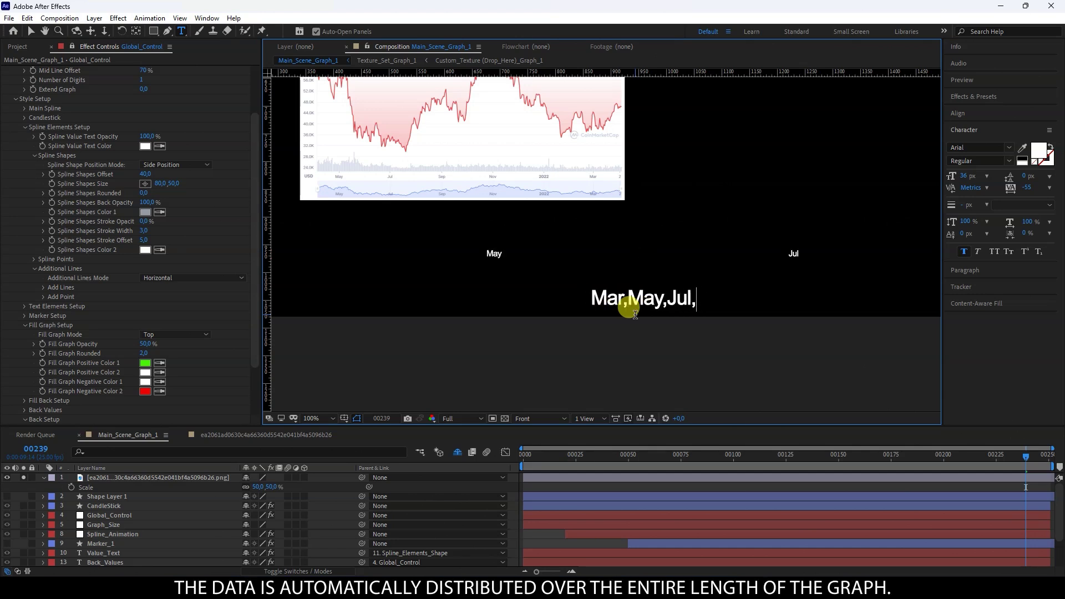
{"action": "type", "text": "Sep,Now,2"}
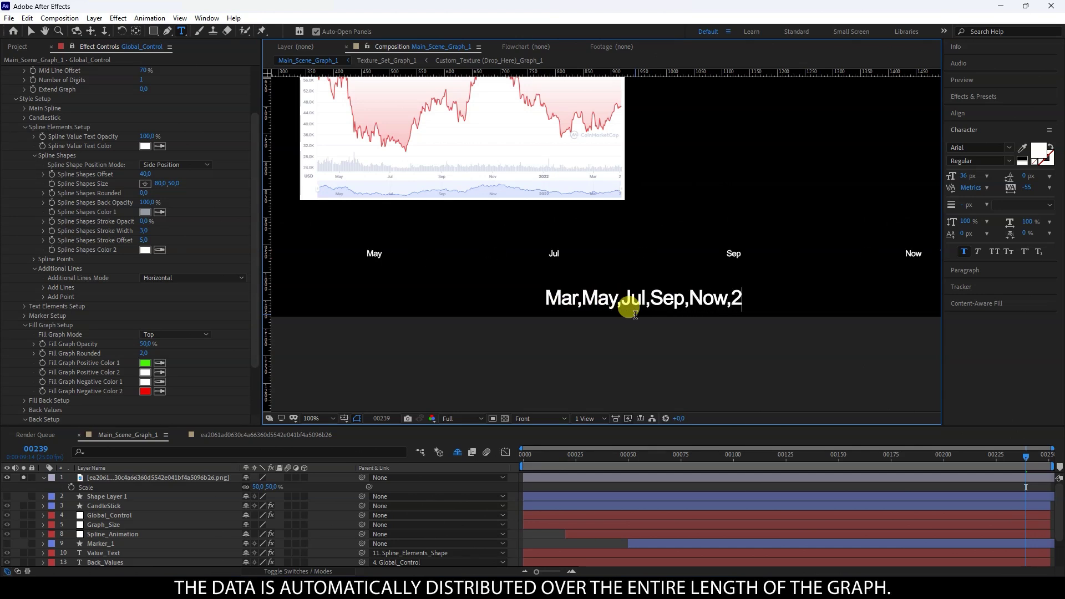
{"action": "type", "text": "022,Mar"}
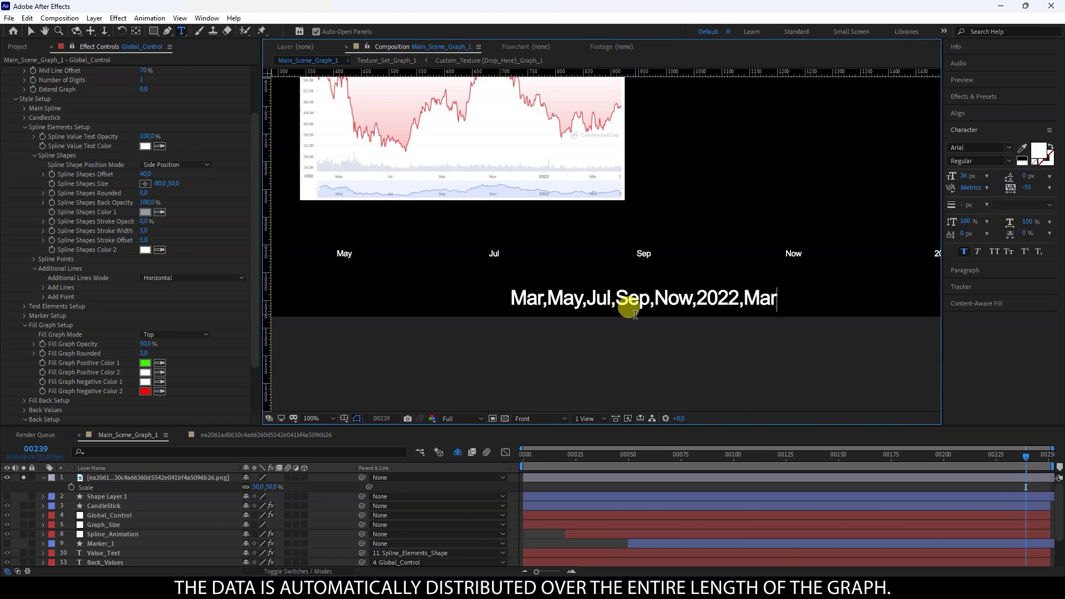
{"action": "left_click", "coordinate": [26, 32]}
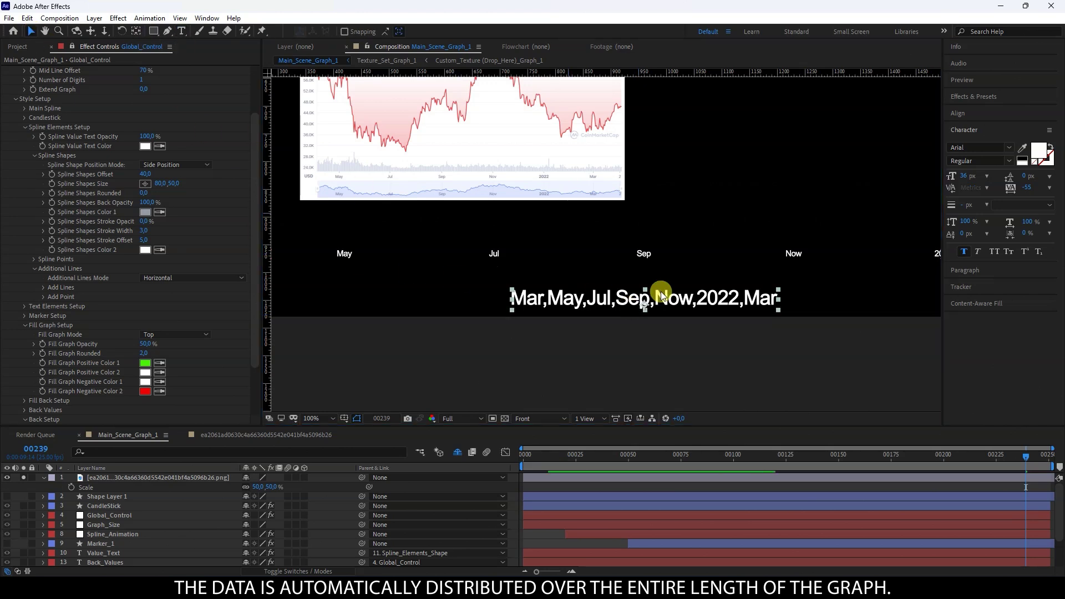
Turn off solo on the text and reference image layers and hide the Bottom_Text_For_Edit layer
{"action": "scroll", "coordinate": [674, 251], "scroll_direction": "down", "scroll_amount": 2}
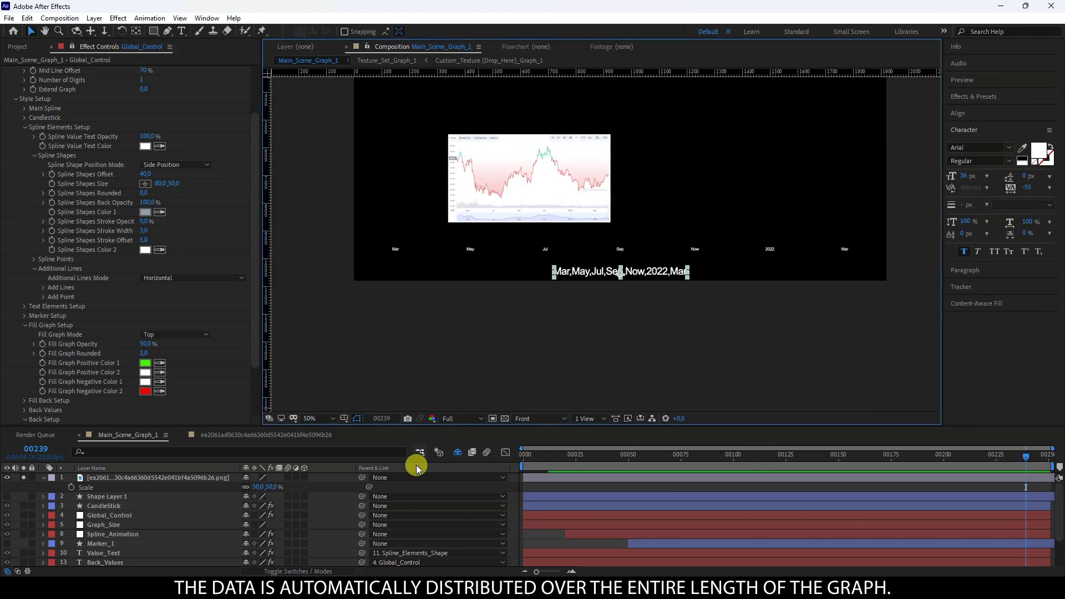
{"action": "left_click", "coordinate": [519, 491]}
{"action": "scroll", "coordinate": [13, 492], "scroll_direction": "down", "scroll_amount": 1}
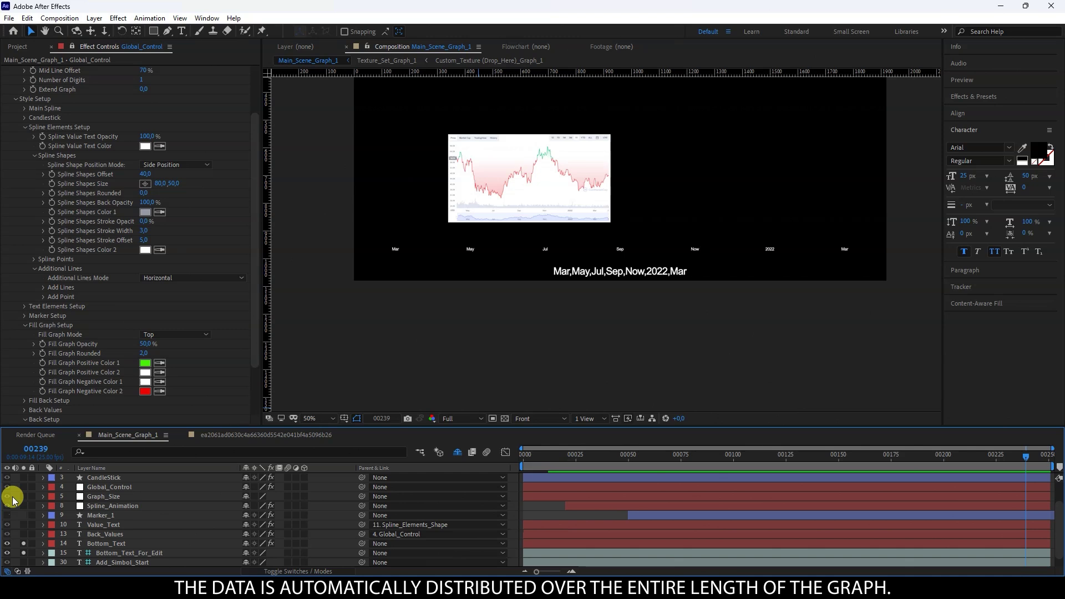
{"action": "scroll", "coordinate": [9, 484], "scroll_direction": "up", "scroll_amount": 1}
{"action": "scroll", "coordinate": [24, 510], "scroll_direction": "down", "scroll_amount": 2}
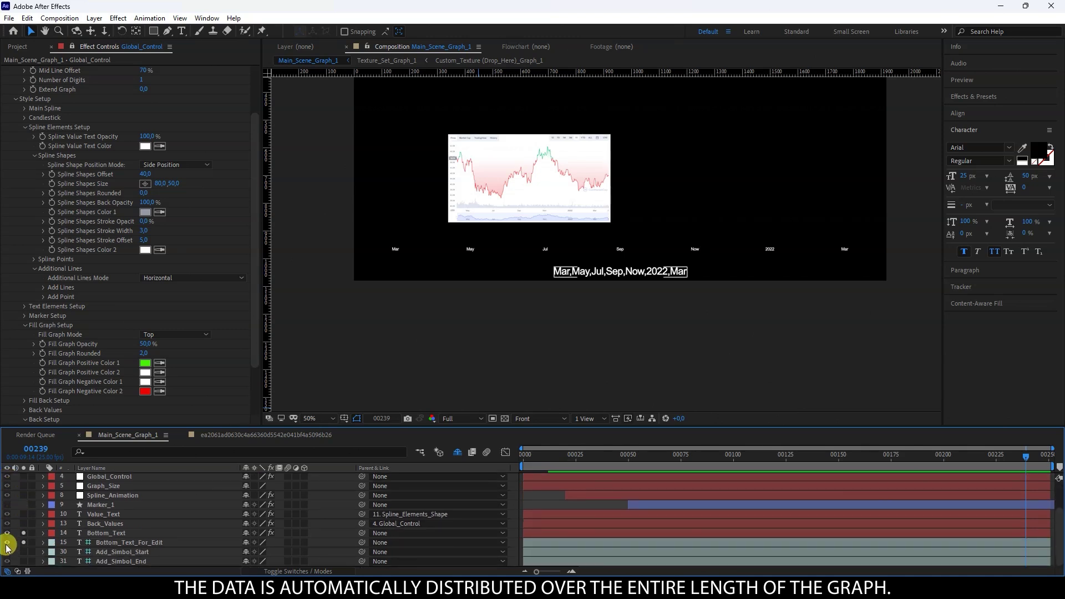
{"action": "left_click", "coordinate": [23, 539]}
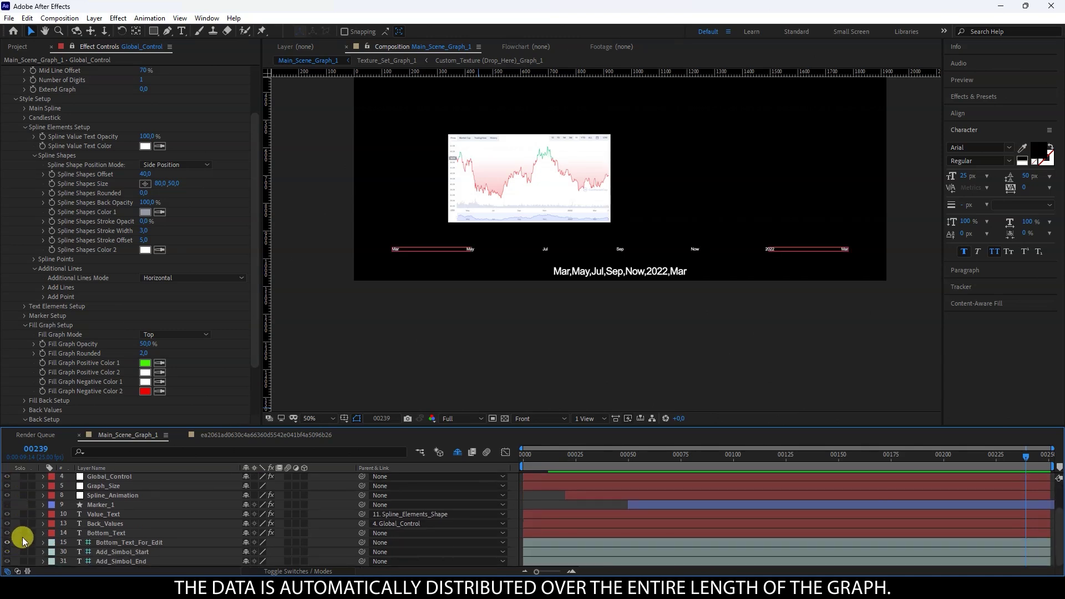
{"action": "left_click", "coordinate": [16, 536]}
{"action": "scroll", "coordinate": [10, 536], "scroll_direction": "up", "scroll_amount": 2}
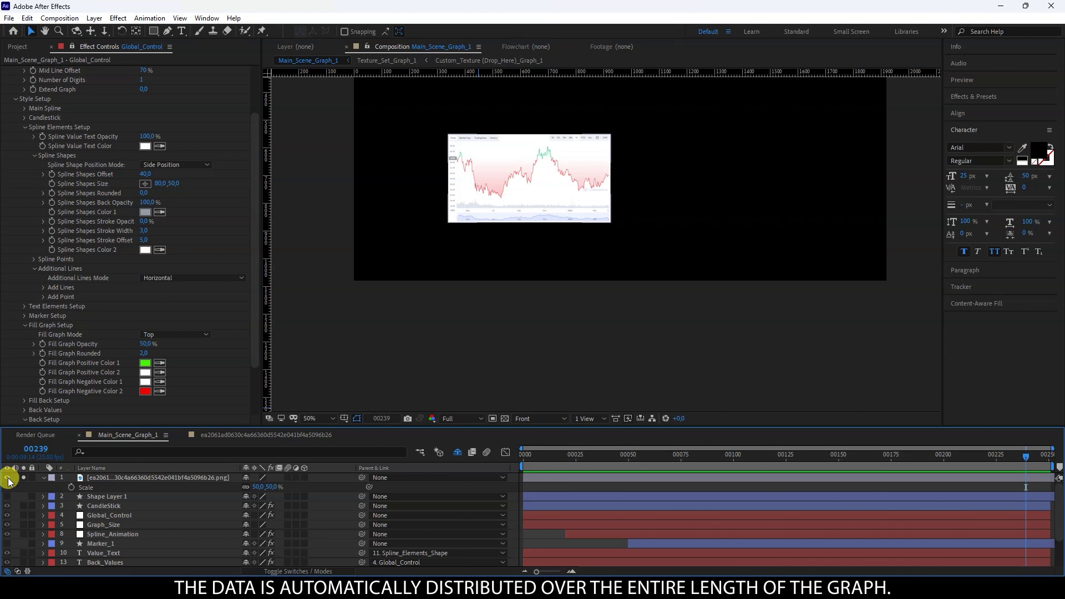
{"action": "scroll", "coordinate": [28, 533], "scroll_direction": "down", "scroll_amount": 2}
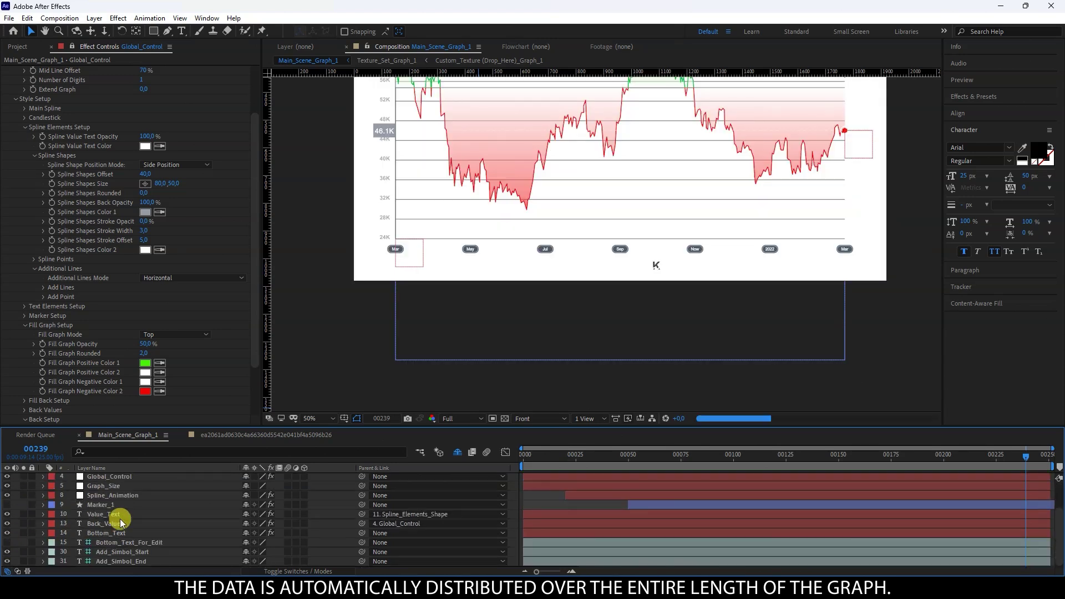
Hide the Add_Simbol_Start and Add_Simbol_End layers
{"action": "left_click", "coordinate": [8, 552]}
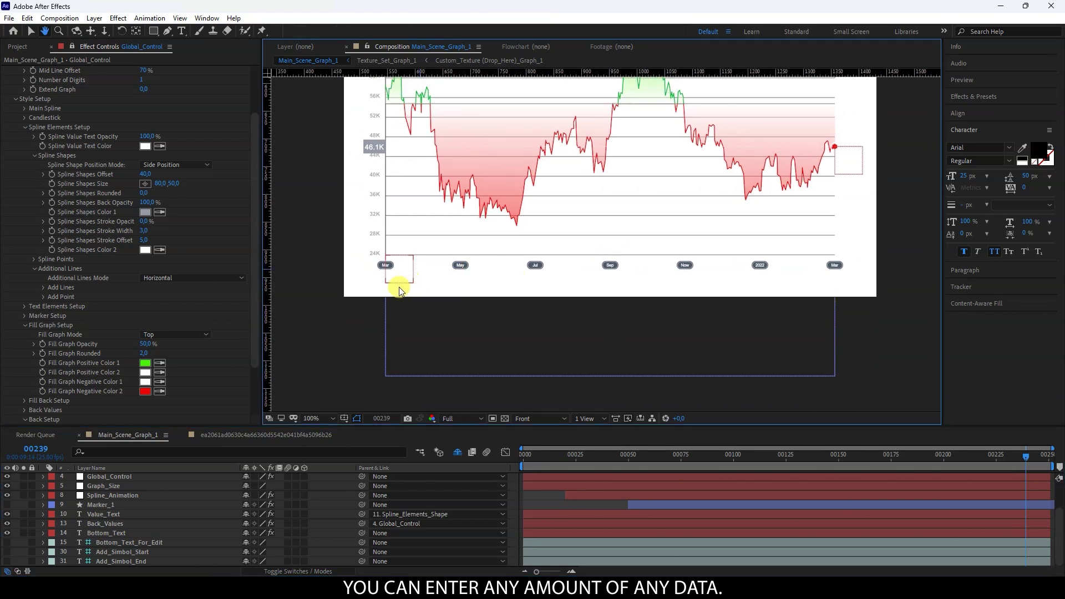
{"action": "scroll", "coordinate": [466, 286], "scroll_direction": "up", "scroll_amount": 2}
{"action": "left_click_drag", "start_coordinate": [859, 287], "coordinate": [547, 290]}
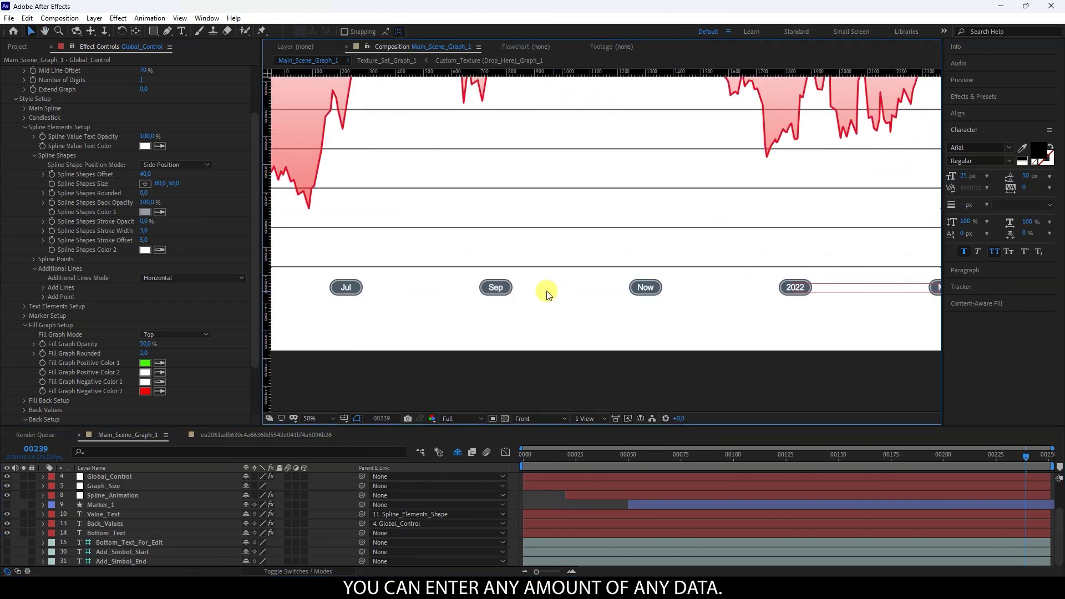
Collapse the Fill Graph and Back Setup groups and make the reference chart image layer visible
{"action": "scroll", "coordinate": [725, 271], "scroll_direction": "down", "scroll_amount": 2}
{"action": "key", "text": "period"}
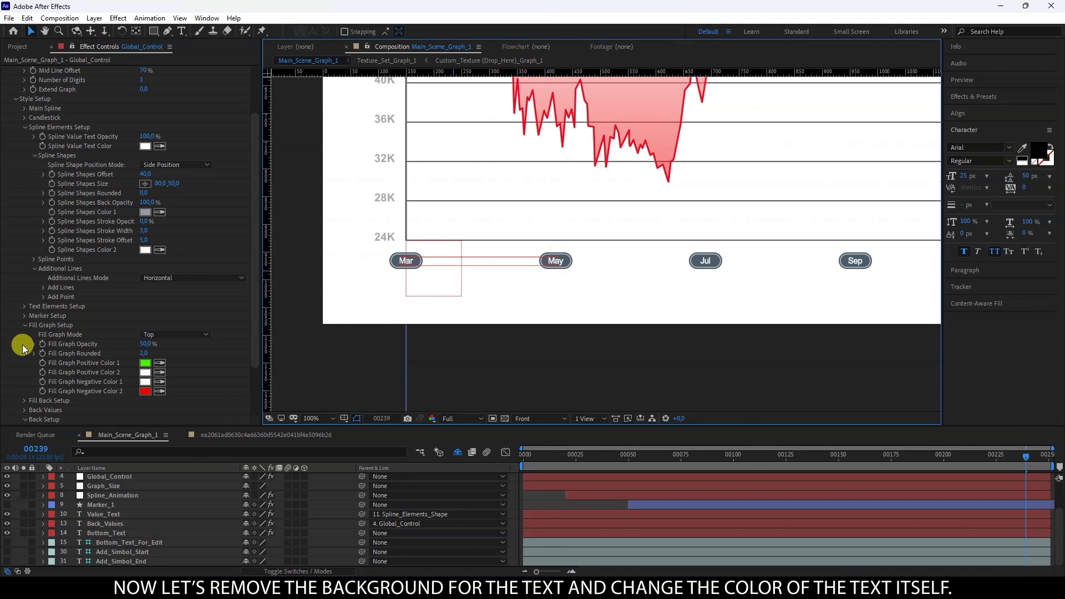
{"action": "left_click", "coordinate": [24, 329]}
{"action": "left_click", "coordinate": [24, 327]}
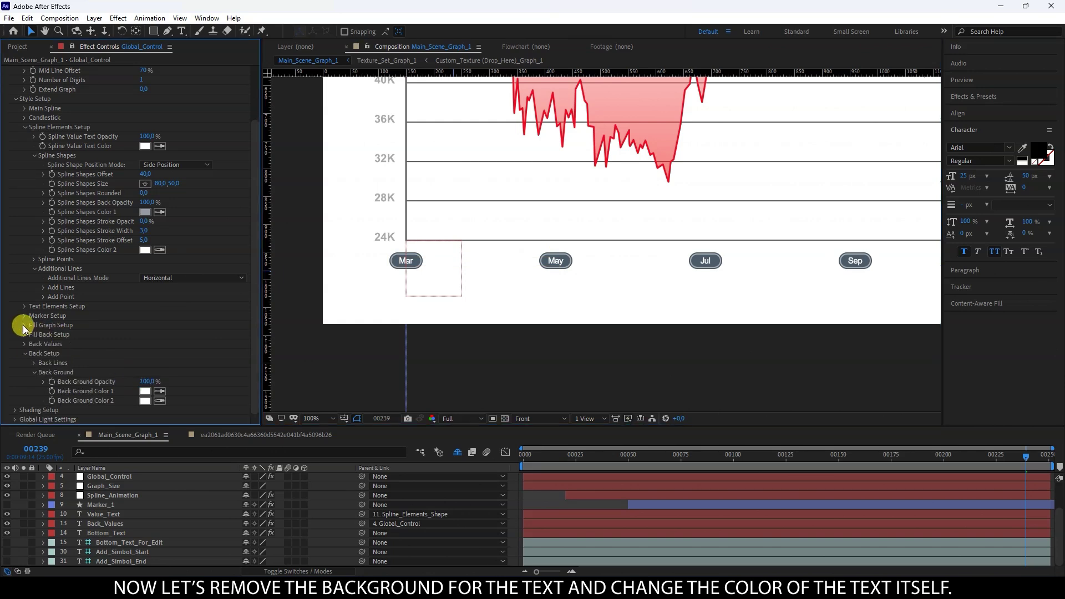
{"action": "left_click", "coordinate": [24, 353]}
{"action": "scroll", "coordinate": [13, 494], "scroll_direction": "up", "scroll_amount": 2}
{"action": "left_click", "coordinate": [7, 478]}
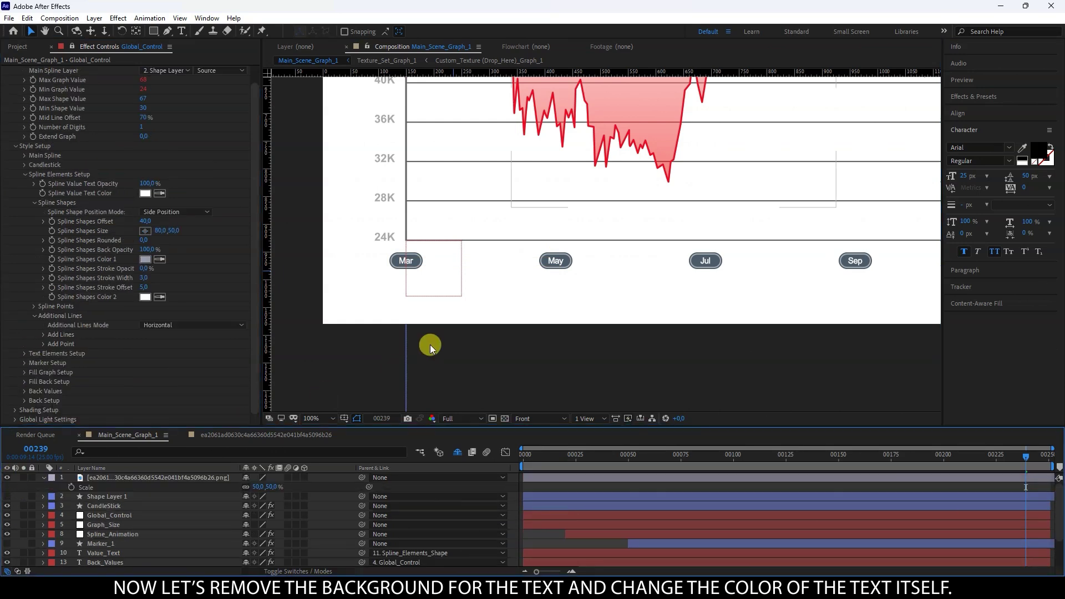
Remove the background of the bottom time labels by setting Text Shape Opacity and Text Shape Stroke Opacity to 0%
{"action": "left_click", "coordinate": [34, 316]}
{"action": "left_click", "coordinate": [34, 221]}
{"action": "left_click", "coordinate": [30, 193]}
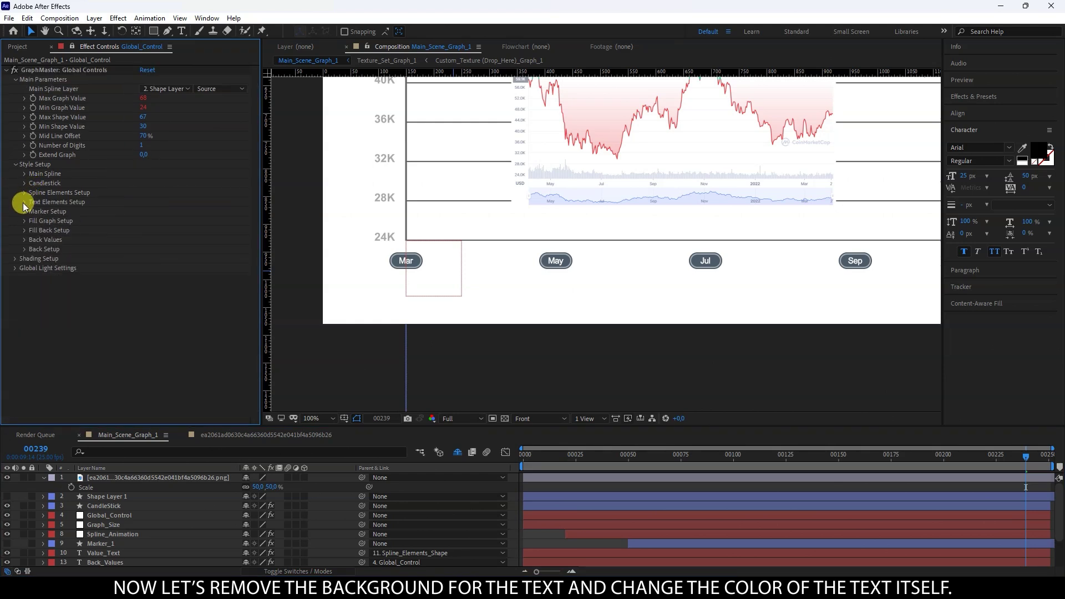
{"action": "left_click", "coordinate": [27, 202]}
{"action": "left_click", "coordinate": [33, 240]}
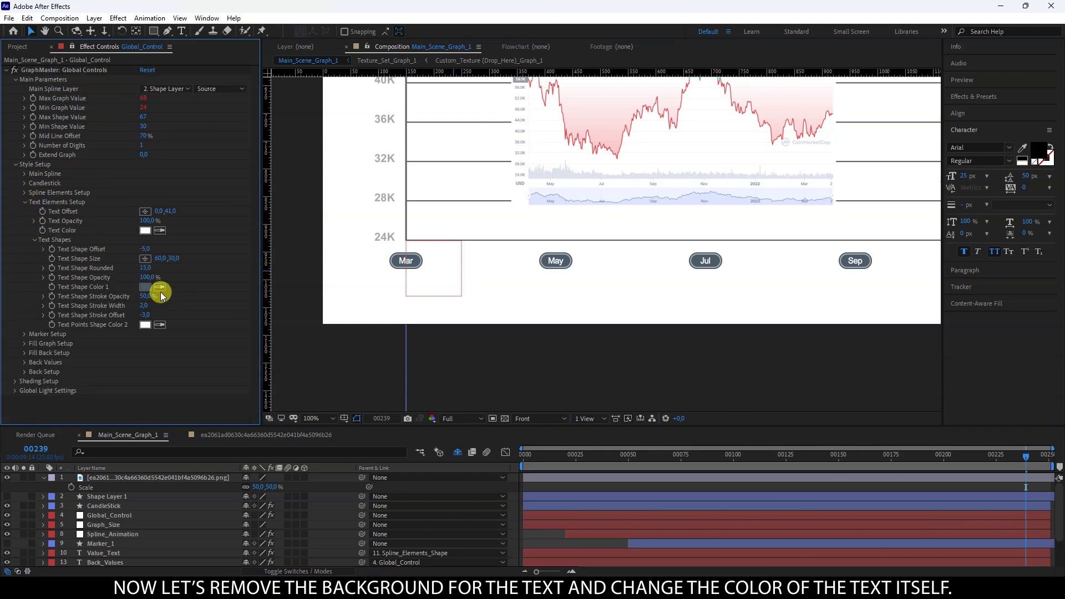
{"action": "left_click", "coordinate": [146, 277]}
{"action": "type", "text": "0"}
{"action": "left_click", "coordinate": [198, 288]}
{"action": "left_click", "coordinate": [142, 297]}
{"action": "type", "text": "0"}
{"action": "left_click", "coordinate": [199, 285]}
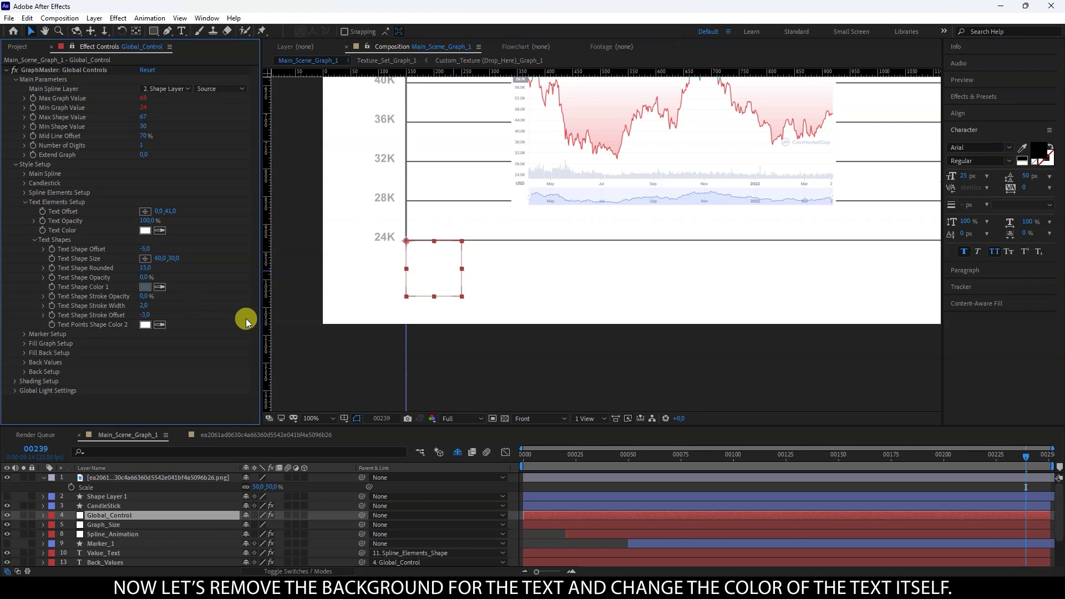
Change the Text Color of the bottom time labels to grey
{"action": "left_click", "coordinate": [144, 231]}
{"action": "left_click", "coordinate": [663, 325]}
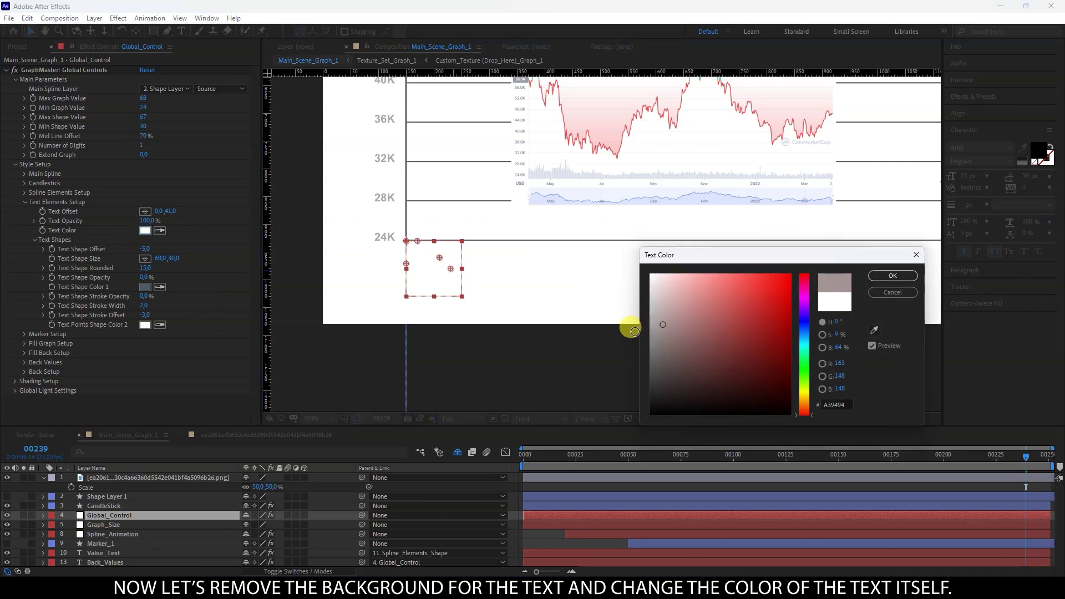
{"action": "left_click", "coordinate": [914, 280]}
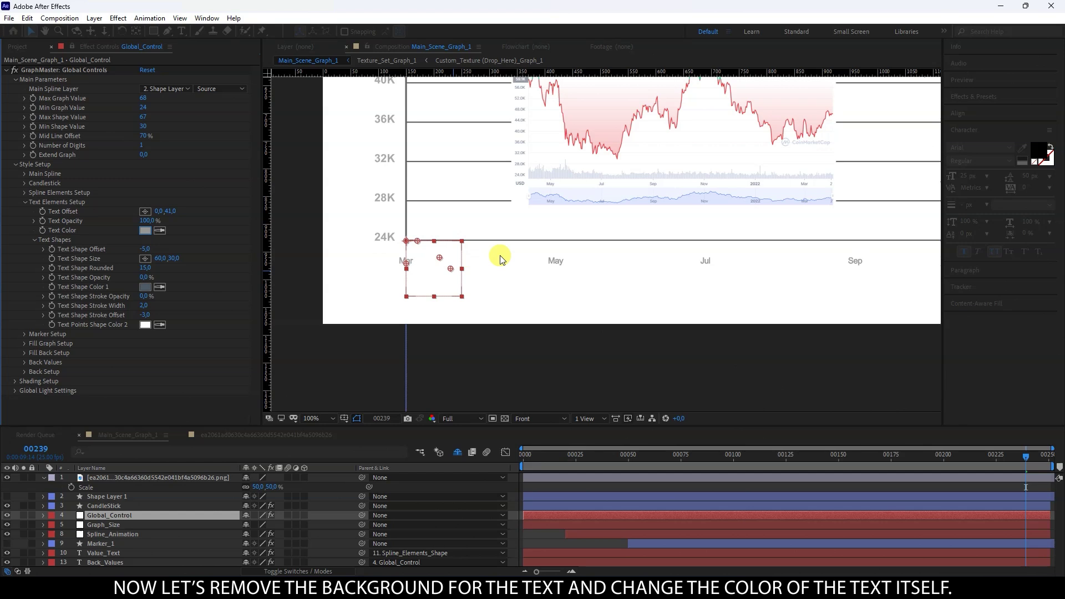
Set Back Lines 1 Opacity to 50% and Back Lines 1 Width to 2 in the Back Setup parameters
{"action": "left_click_drag", "start_coordinate": [714, 255], "coordinate": [725, 281]}
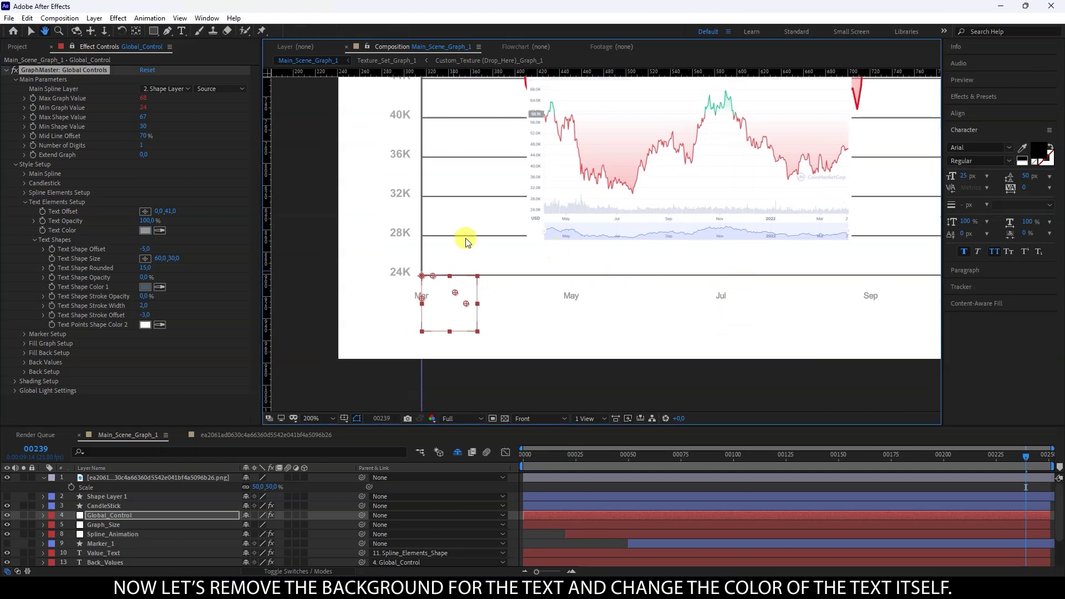
{"action": "scroll", "coordinate": [407, 259], "scroll_direction": "up", "scroll_amount": 2}
{"action": "left_click_drag", "start_coordinate": [407, 259], "coordinate": [618, 261]}
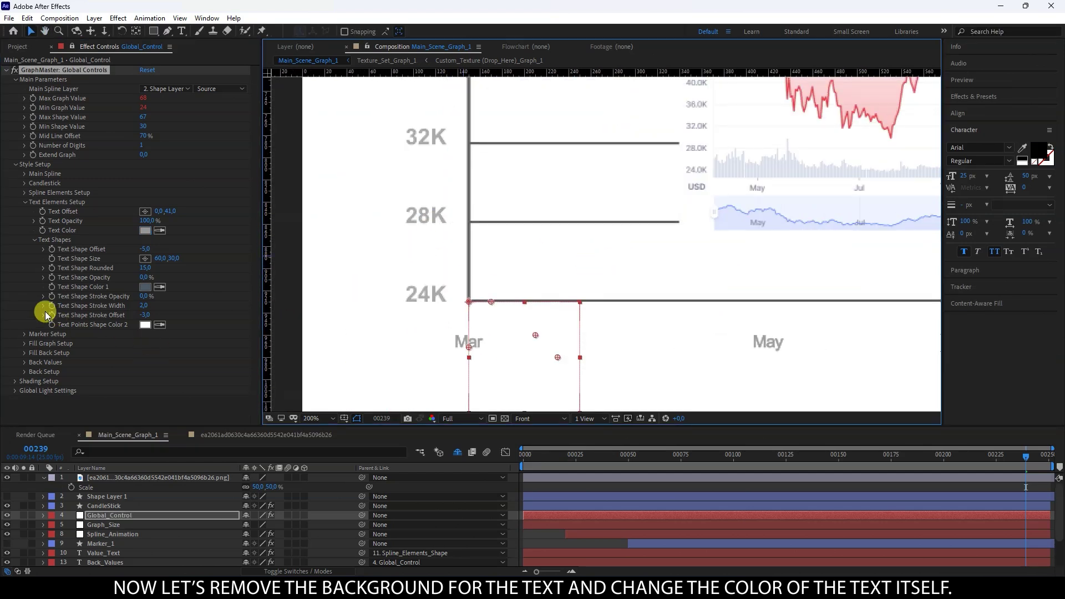
{"action": "left_click", "coordinate": [34, 239]}
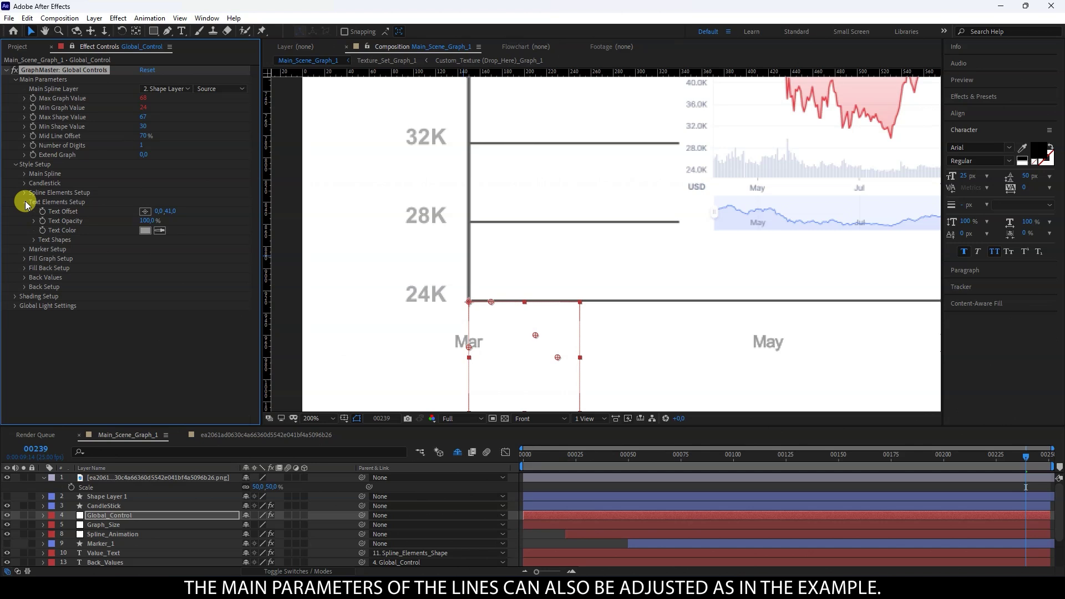
{"action": "left_click", "coordinate": [25, 202]}
{"action": "left_click", "coordinate": [25, 249]}
{"action": "left_click", "coordinate": [34, 268]}
{"action": "left_click", "coordinate": [34, 259]}
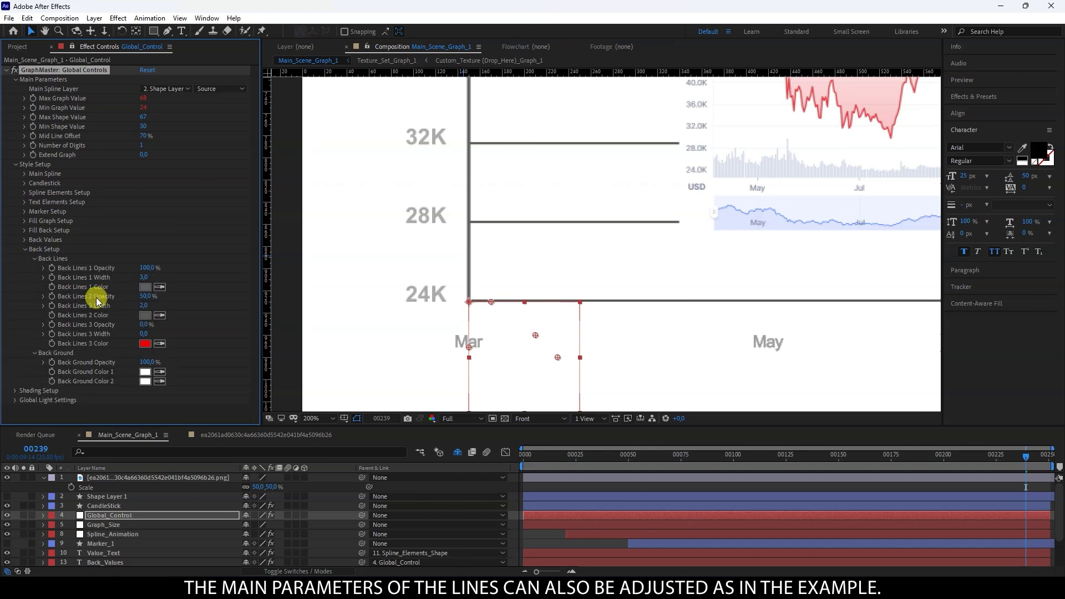
{"action": "left_click", "coordinate": [147, 269]}
{"action": "type", "text": "50"}
{"action": "key", "text": "Return"}
{"action": "left_click", "coordinate": [144, 278]}
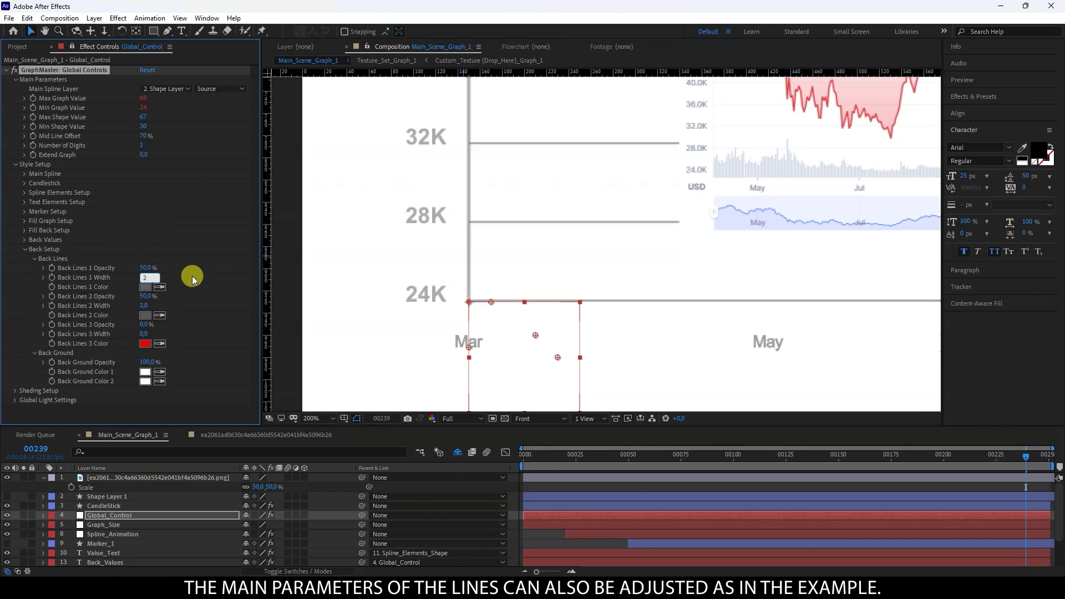
{"action": "type", "text": "2"}
{"action": "left_click", "coordinate": [194, 277]}
Change the Add Lines Color of the horizontal dashed value line from white to grey
{"action": "scroll", "coordinate": [491, 258], "scroll_direction": "down", "scroll_amount": 1}
{"action": "left_click_drag", "start_coordinate": [589, 239], "coordinate": [490, 295]}
{"action": "left_click_drag", "start_coordinate": [460, 151], "coordinate": [477, 225]}
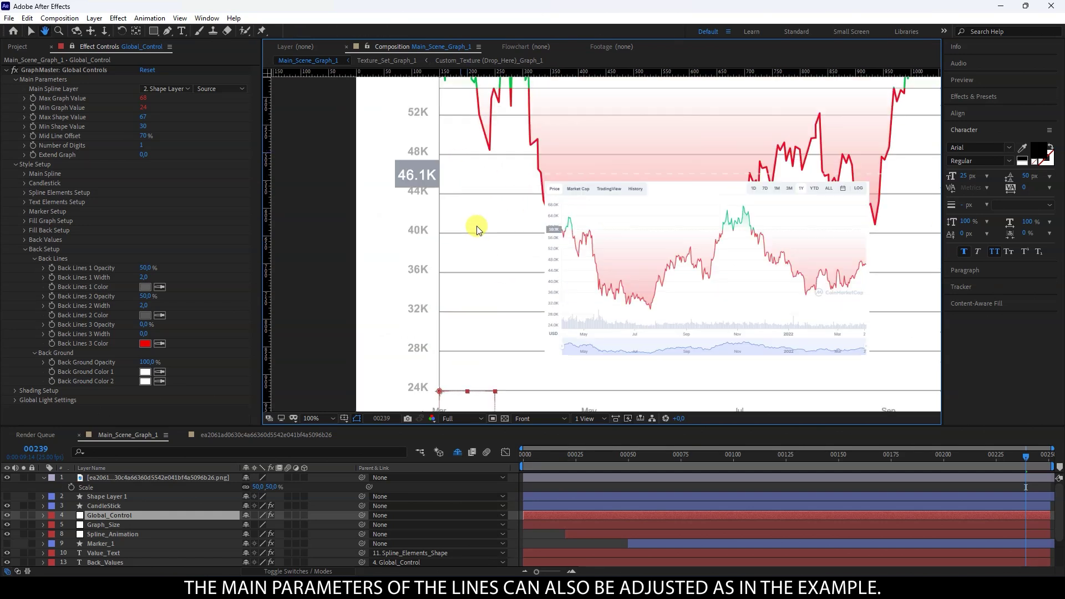
{"action": "scroll", "coordinate": [559, 240], "scroll_direction": "up", "scroll_amount": 1}
{"action": "left_click_drag", "start_coordinate": [388, 191], "coordinate": [569, 243]}
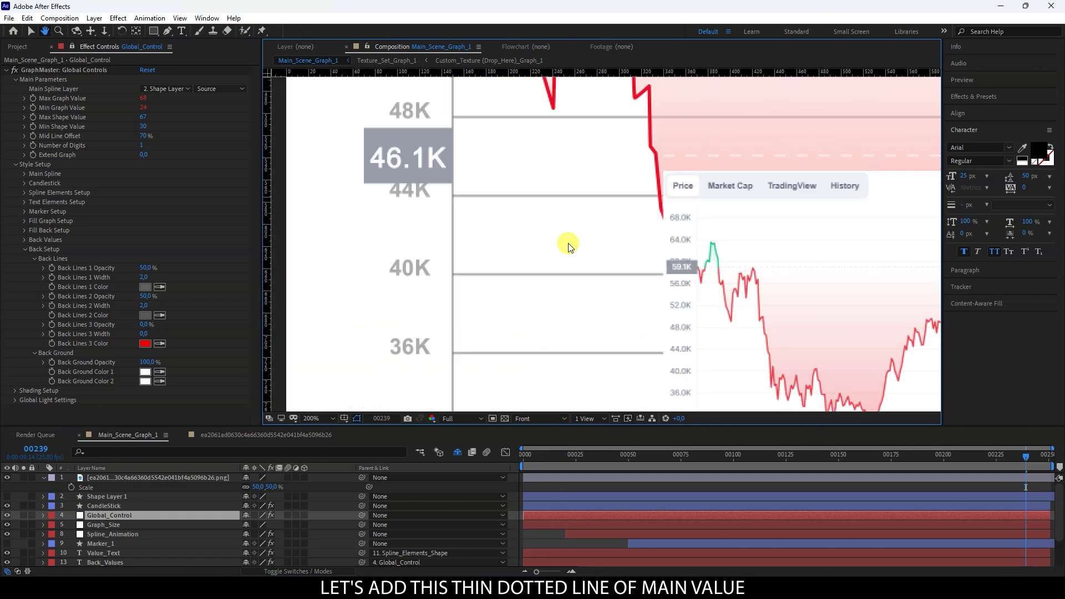
{"action": "left_click", "coordinate": [24, 249]}
{"action": "left_click", "coordinate": [25, 193]}
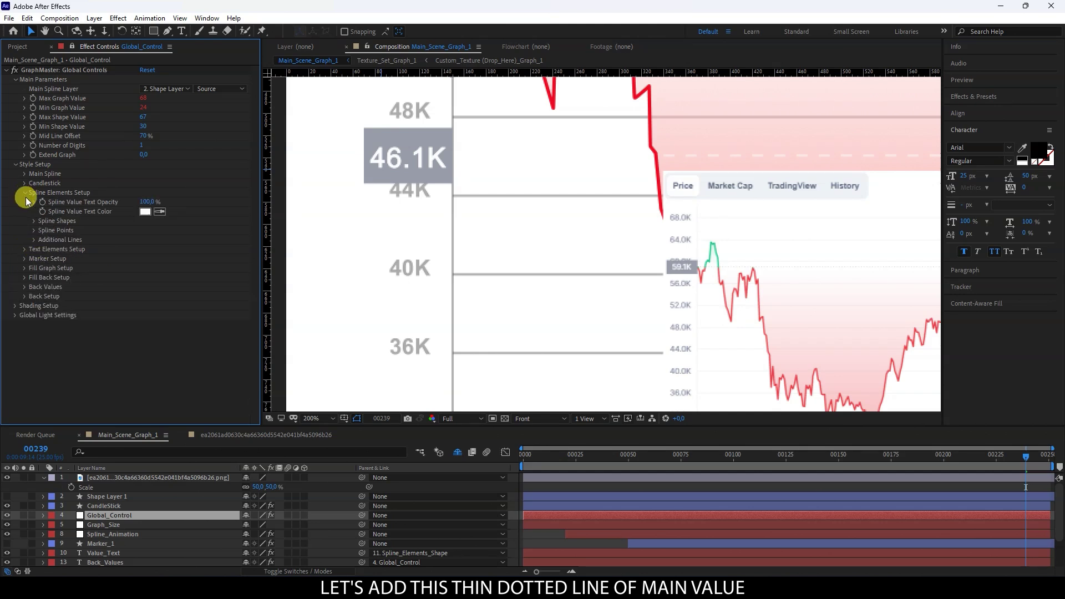
{"action": "left_click", "coordinate": [34, 239]}
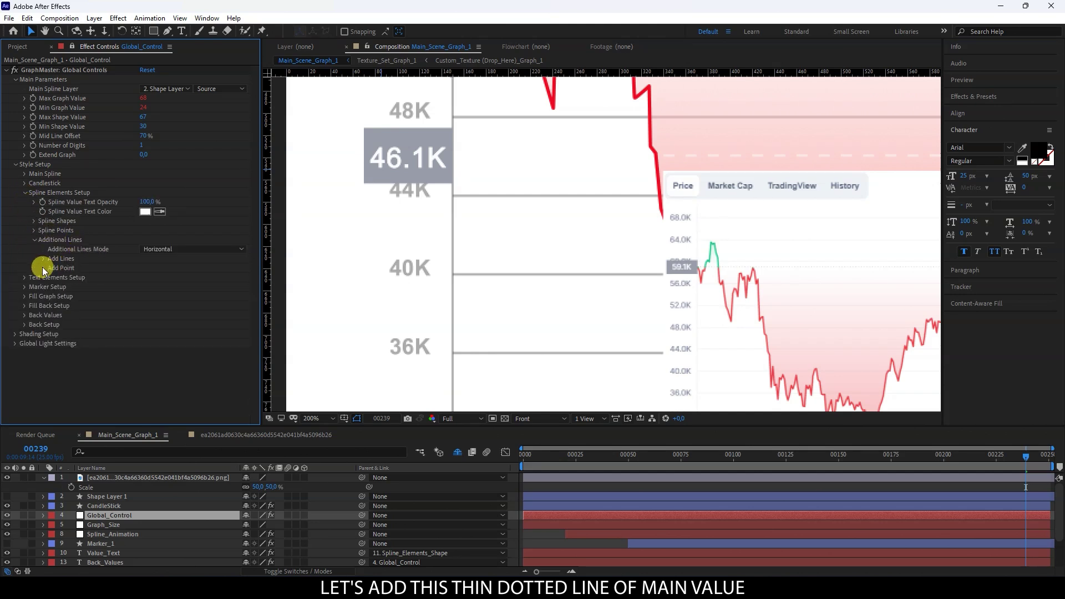
{"action": "left_click", "coordinate": [43, 259]}
{"action": "left_click", "coordinate": [146, 306]}
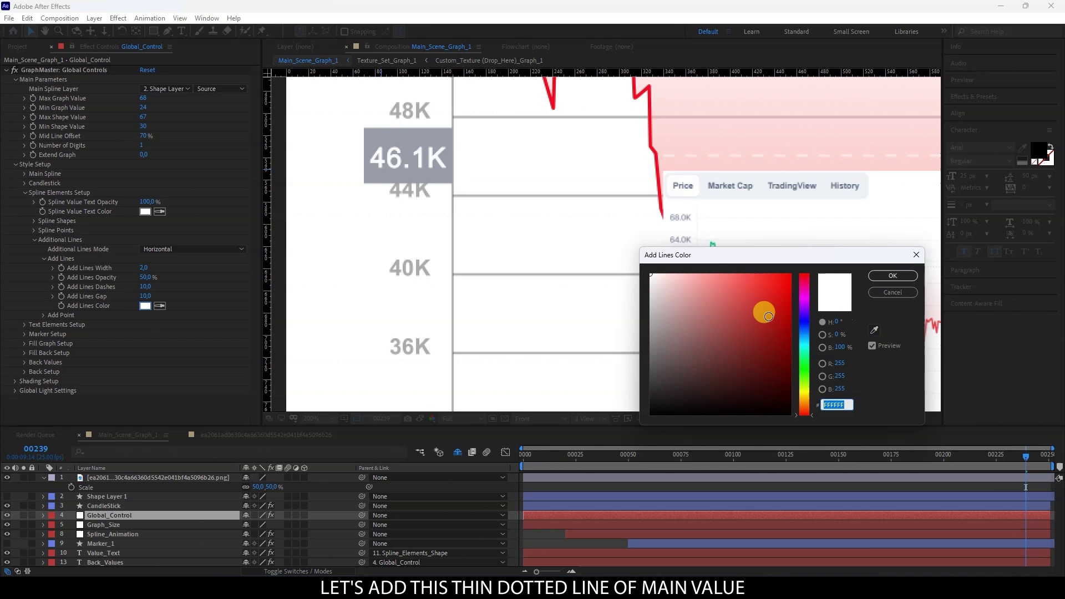
{"action": "left_click_drag", "start_coordinate": [764, 309], "coordinate": [613, 321]}
{"action": "left_click", "coordinate": [807, 272]}
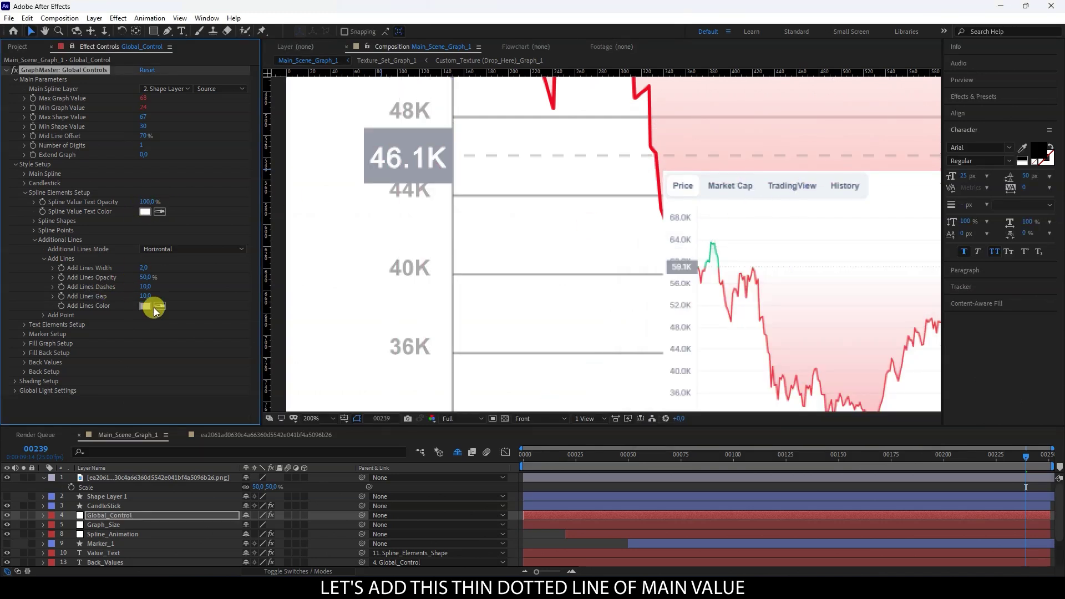
{"action": "left_click", "coordinate": [189, 294]}
Turn the horizontal value line into a thin dotted one with width 1, dashes 1 and gap 3
{"action": "left_click", "coordinate": [144, 268]}
{"action": "type", "text": "1"}
{"action": "key", "text": "Return"}
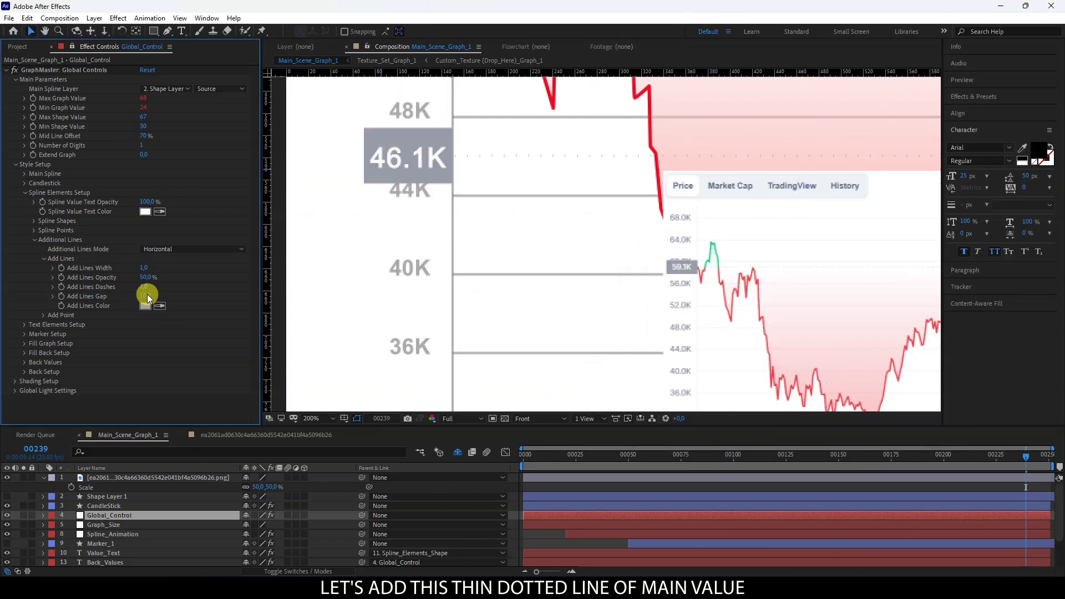
{"action": "type", "text": "5"}
{"action": "left_click", "coordinate": [186, 298]}
{"action": "left_click", "coordinate": [143, 296]}
{"action": "type", "text": "3"}
{"action": "left_click", "coordinate": [183, 298]}
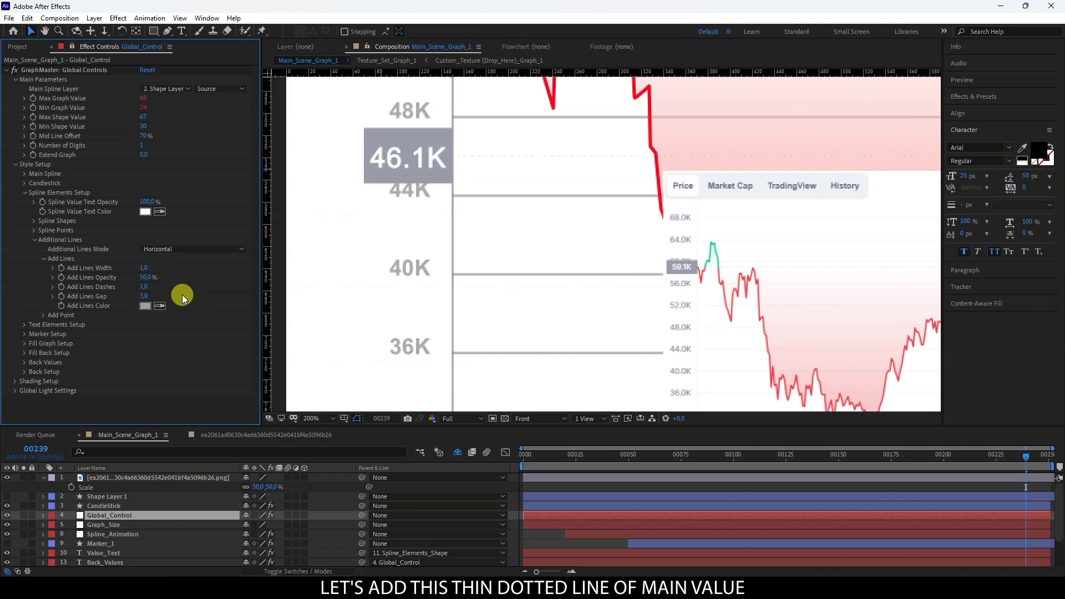
Set the Add Lines Color of the dotted value line to black
{"action": "left_click", "coordinate": [146, 306]}
{"action": "left_click_drag", "start_coordinate": [666, 394], "coordinate": [597, 445]}
{"action": "left_click", "coordinate": [898, 277]}
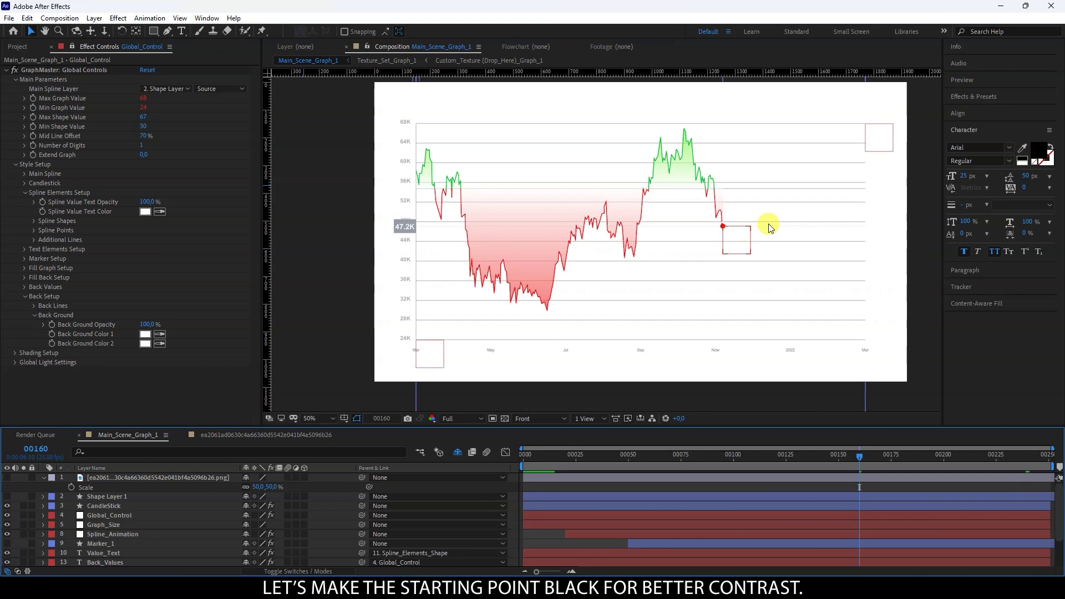
Set Spline Value Points Color 1 and Color 2 to black for the point at the graph's leading end
{"action": "key", "text": "period"}
{"action": "left_click_drag", "start_coordinate": [750, 227], "coordinate": [624, 250]}
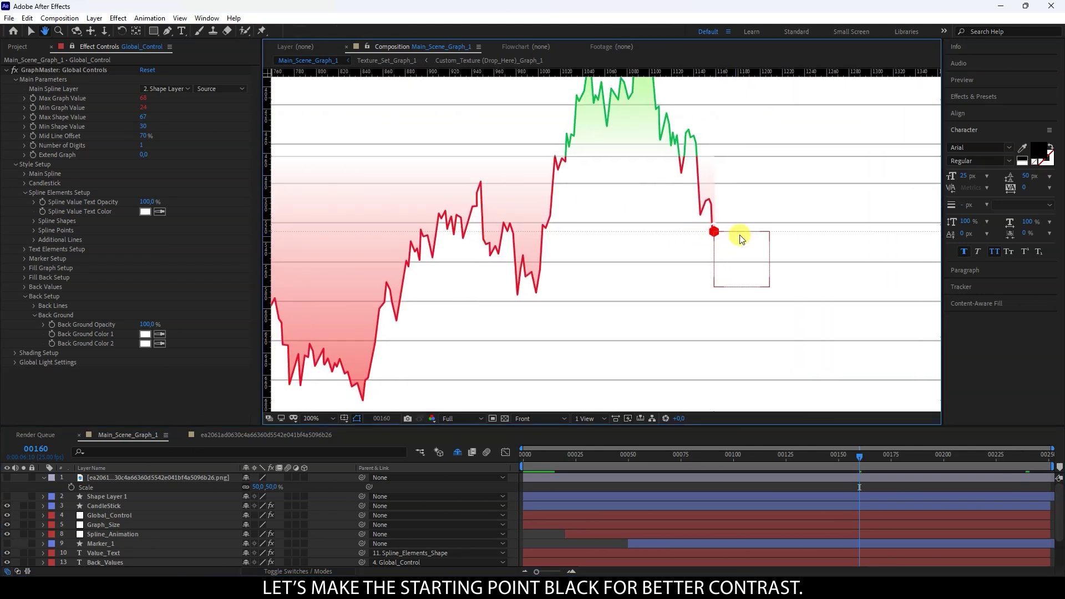
{"action": "scroll", "coordinate": [749, 233], "scroll_direction": "up", "scroll_amount": 1}
{"action": "left_click", "coordinate": [25, 192]}
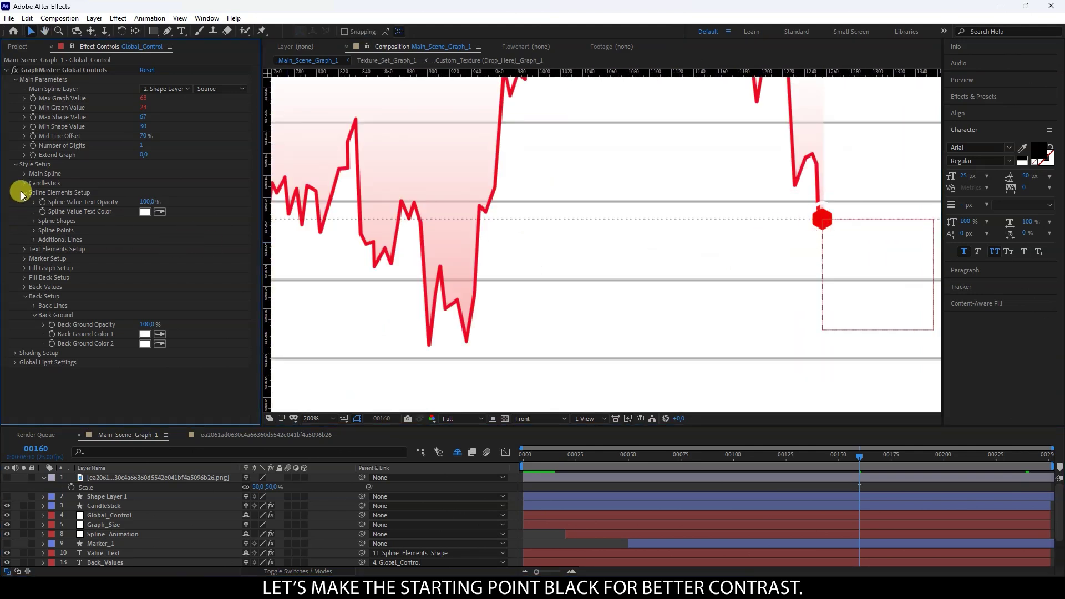
{"action": "left_click", "coordinate": [22, 249]}
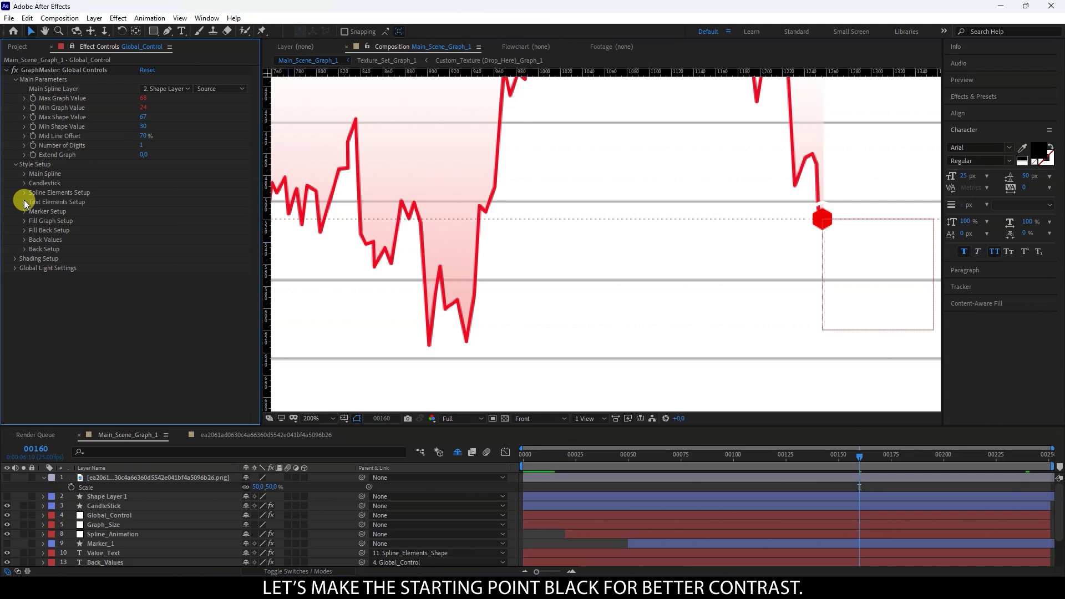
{"action": "left_click", "coordinate": [24, 193]}
{"action": "left_click", "coordinate": [33, 230]}
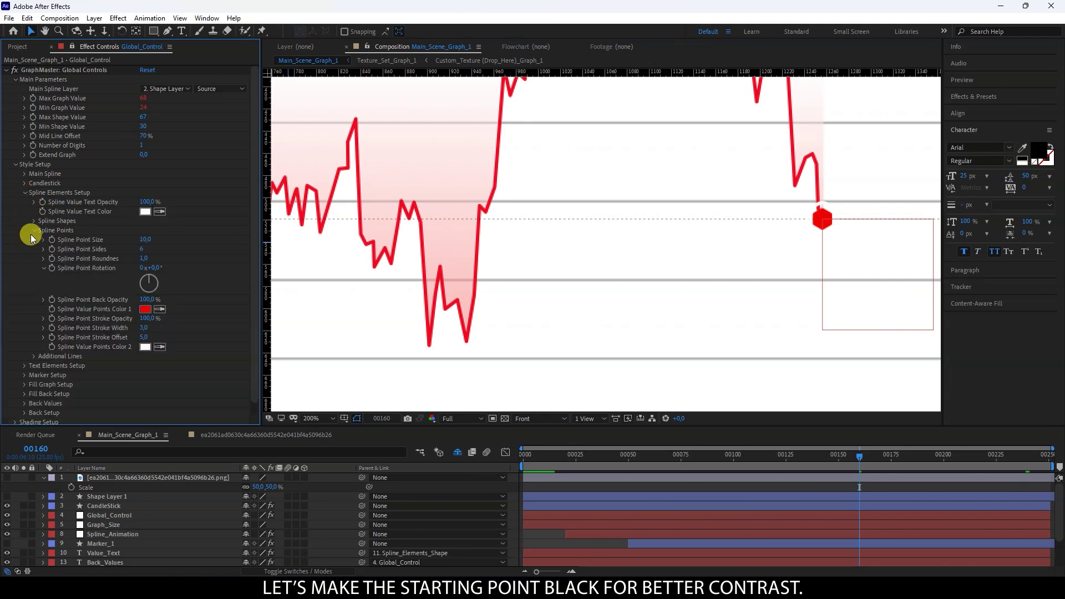
{"action": "left_click", "coordinate": [147, 311]}
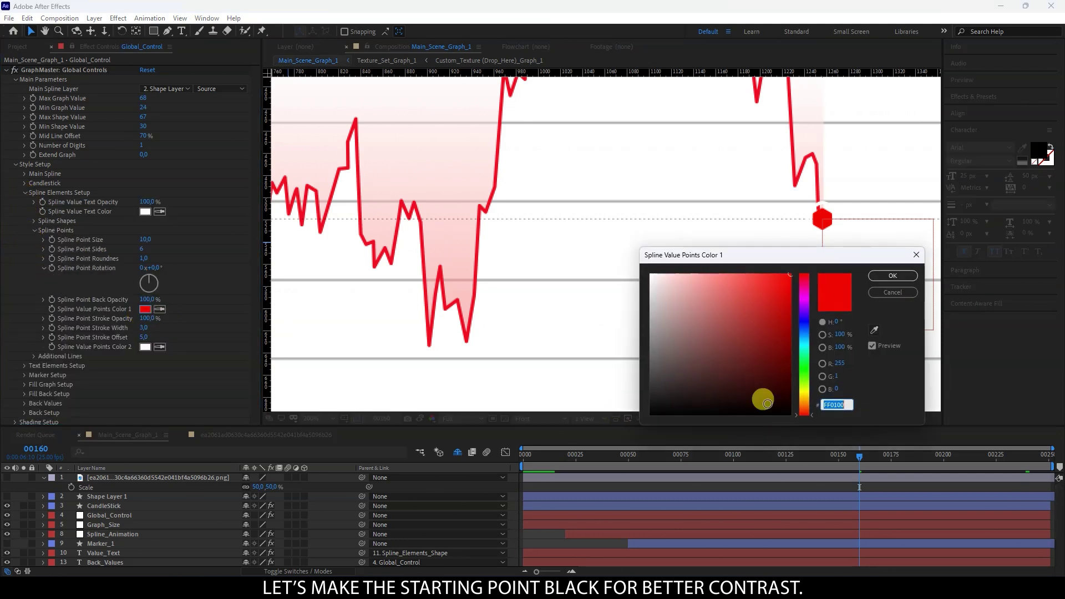
{"action": "left_click_drag", "start_coordinate": [666, 405], "coordinate": [606, 433]}
{"action": "left_click", "coordinate": [892, 285]}
{"action": "left_click", "coordinate": [146, 311]}
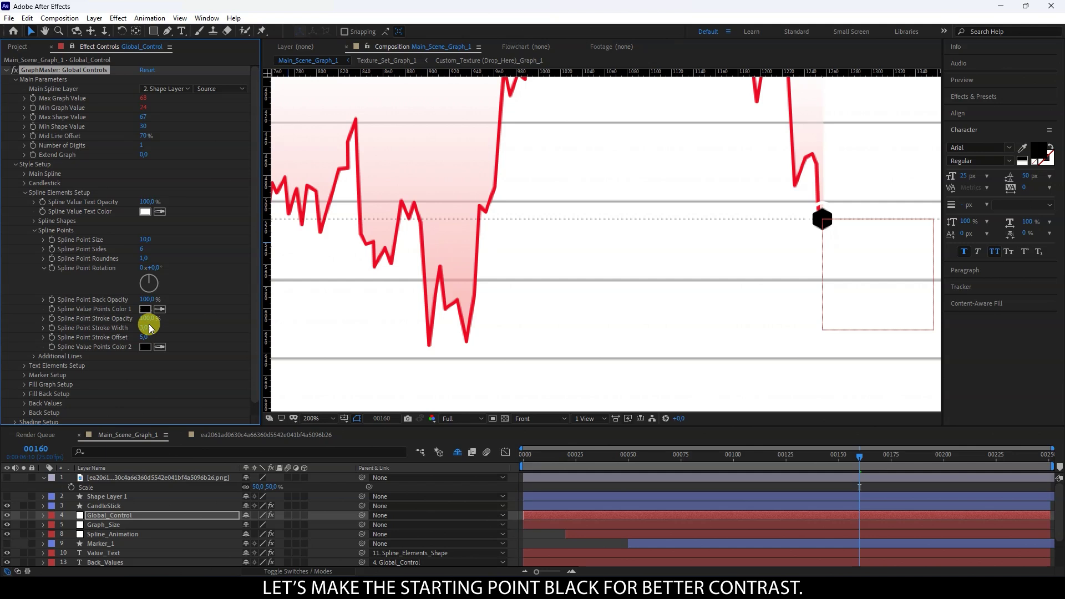
Set the spline point's stroke width to 2, stroke offset to 3 and number of sides to 20
{"action": "scroll", "coordinate": [551, 279], "scroll_direction": "down", "scroll_amount": 2}
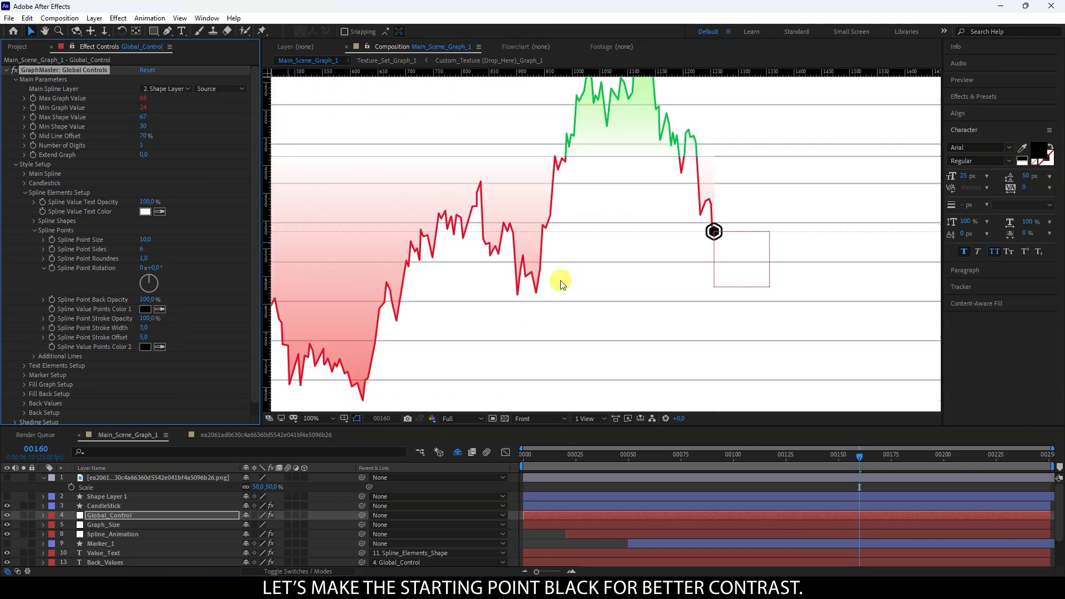
{"action": "left_click", "coordinate": [144, 337]}
{"action": "type", "text": "2"}
{"action": "left_click", "coordinate": [181, 336]}
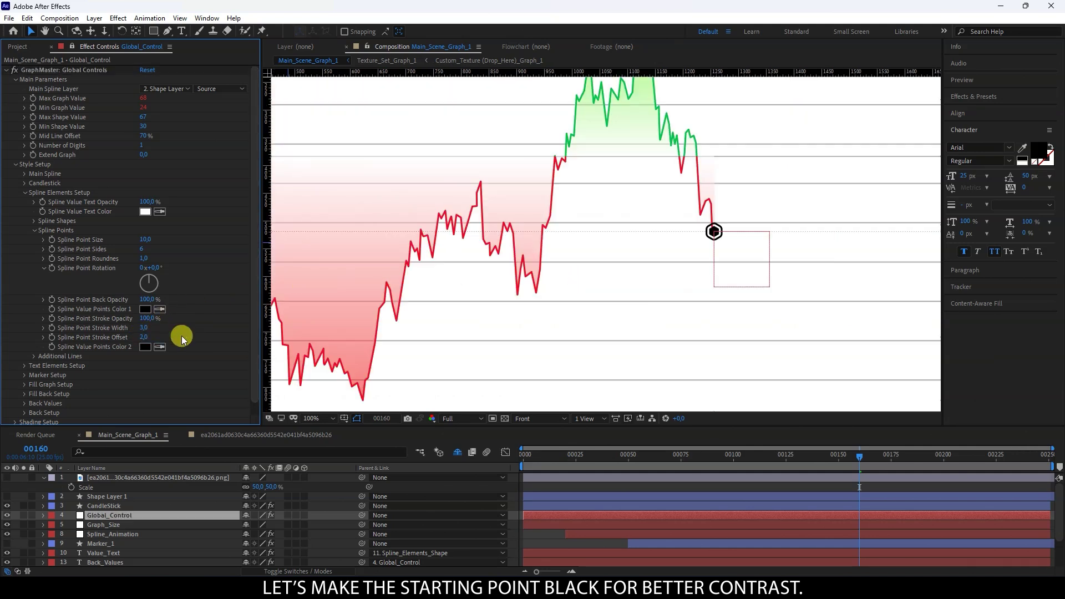
{"action": "left_click", "coordinate": [143, 337]}
{"action": "type", "text": "3"}
{"action": "left_click", "coordinate": [186, 335]}
{"action": "scroll", "coordinate": [547, 247], "scroll_direction": "down", "scroll_amount": 2}
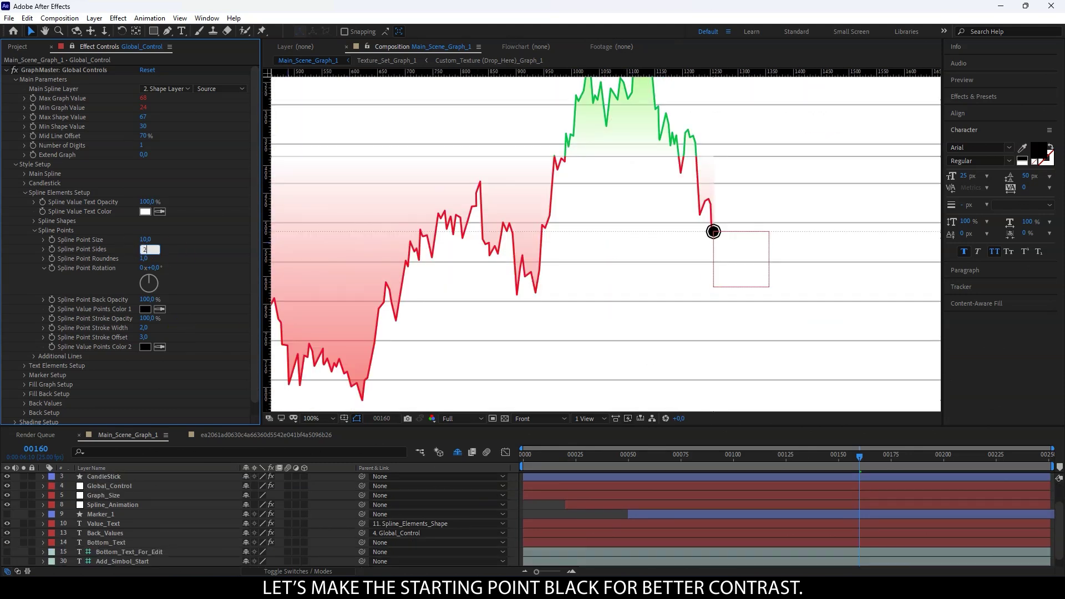
{"action": "left_click_drag", "start_coordinate": [142, 249], "coordinate": [185, 247]}
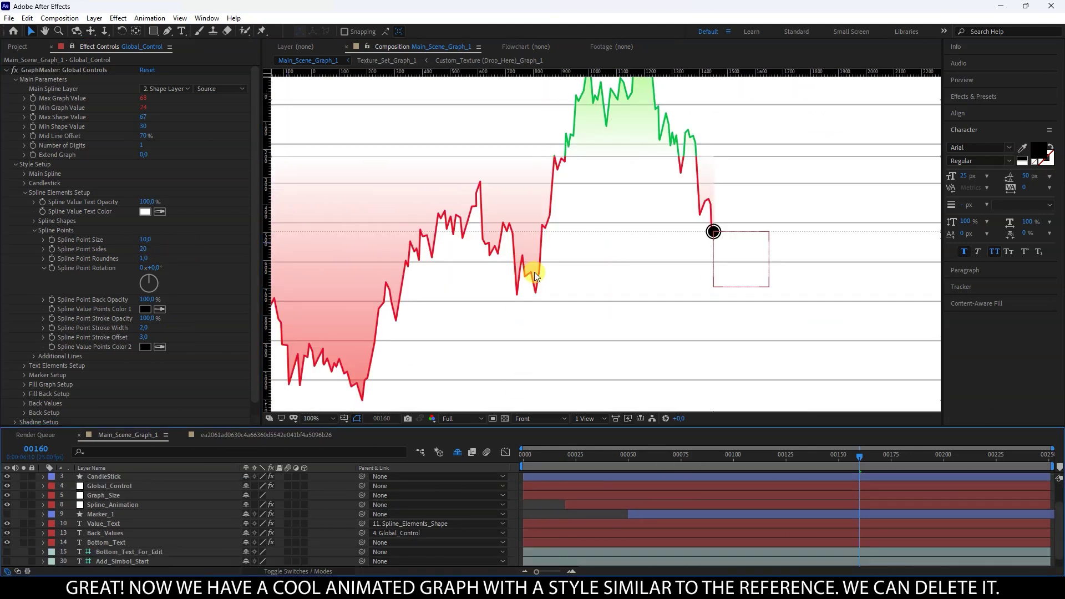
Scrub through the graph animation with the whole frame in view and play it from the first frame
{"action": "scroll", "coordinate": [535, 272], "scroll_direction": "down", "scroll_amount": 2}
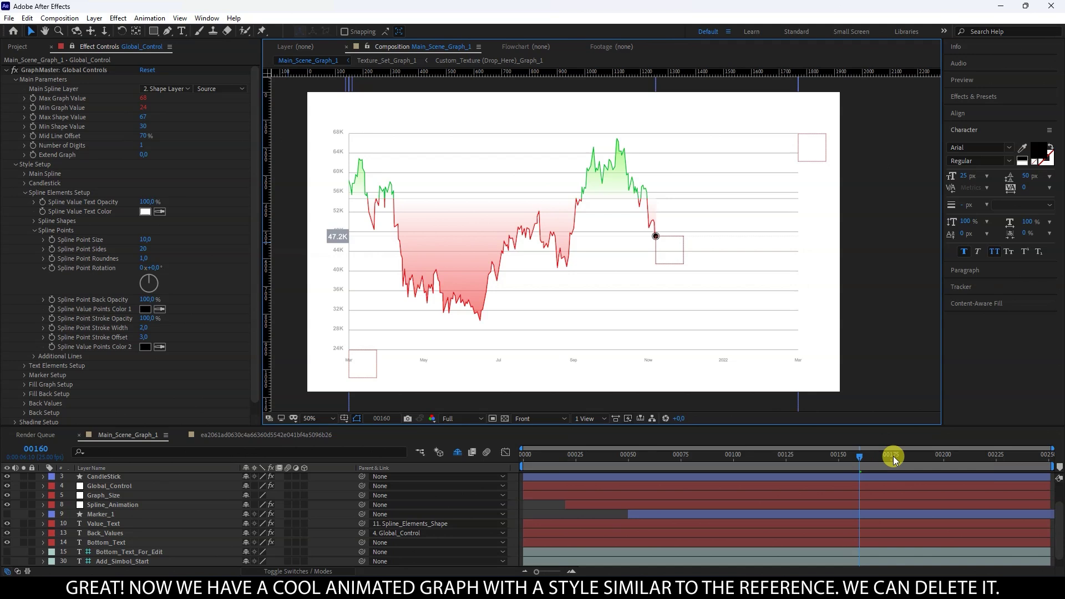
{"action": "left_click_drag", "start_coordinate": [893, 455], "coordinate": [934, 454]}
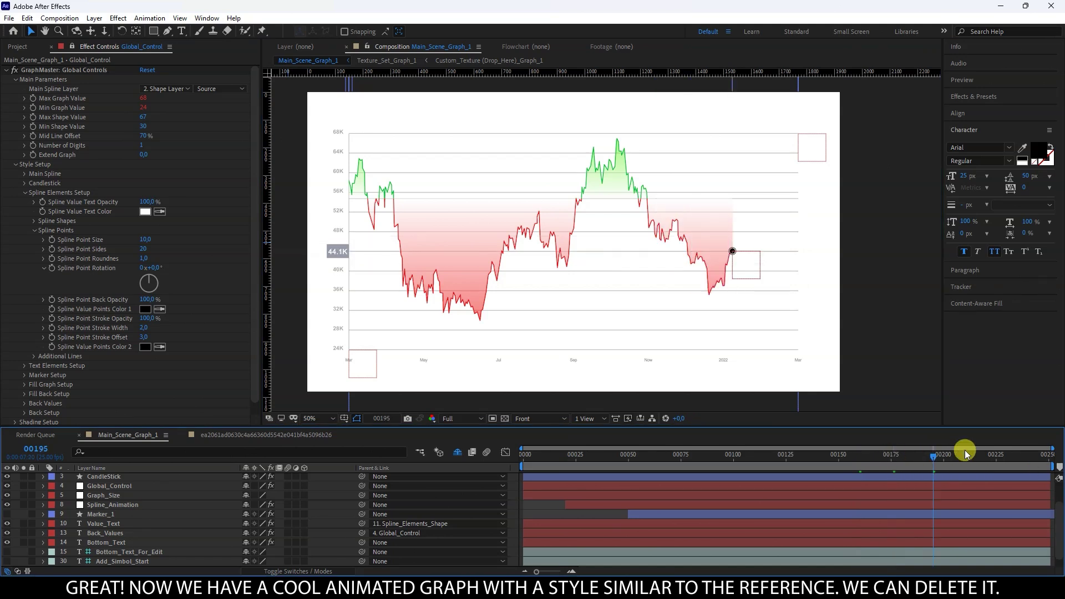
{"action": "key", "text": "Home"}
{"action": "key", "text": "space"}
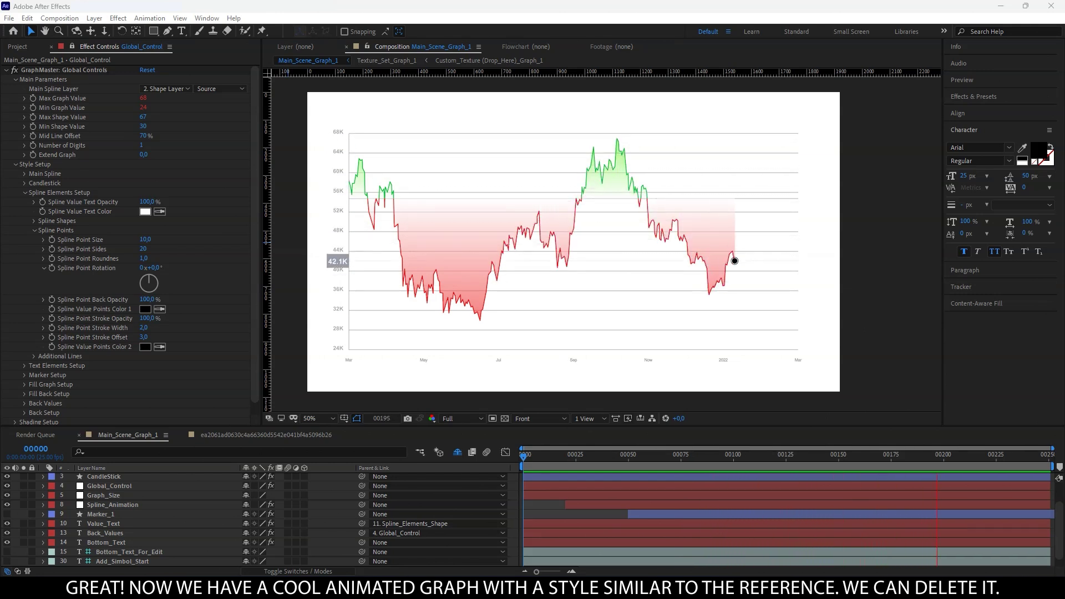
Delete the reference chart PNG layer from the Main_Scene_Graph_1 composition
{"action": "left_click", "coordinate": [572, 496]}
{"action": "scroll", "coordinate": [107, 510], "scroll_direction": "up", "scroll_amount": 3}
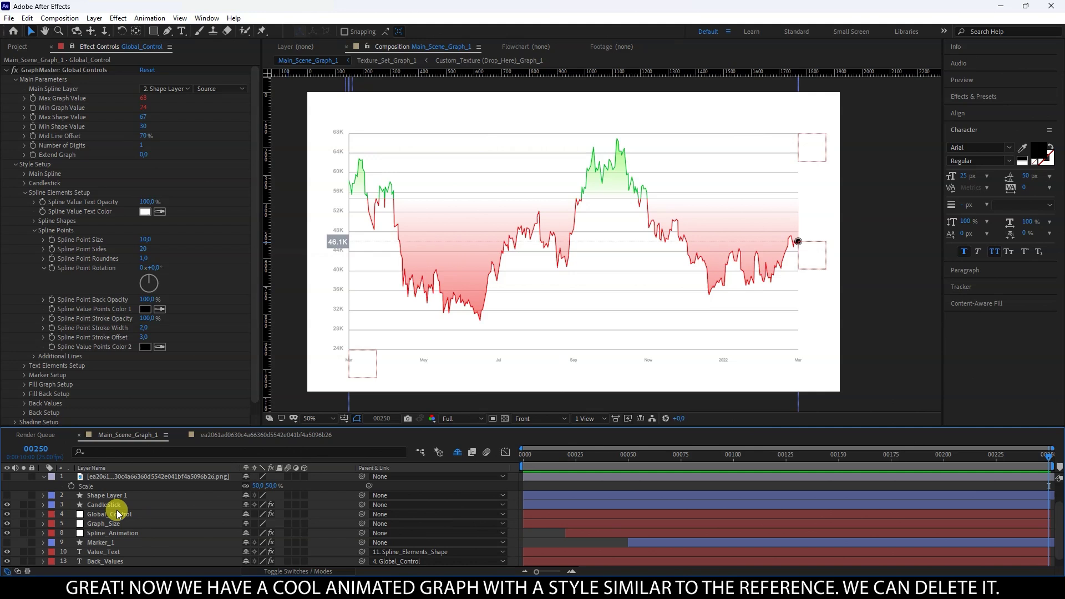
{"action": "left_click", "coordinate": [107, 496]}
{"action": "left_click", "coordinate": [108, 506]}
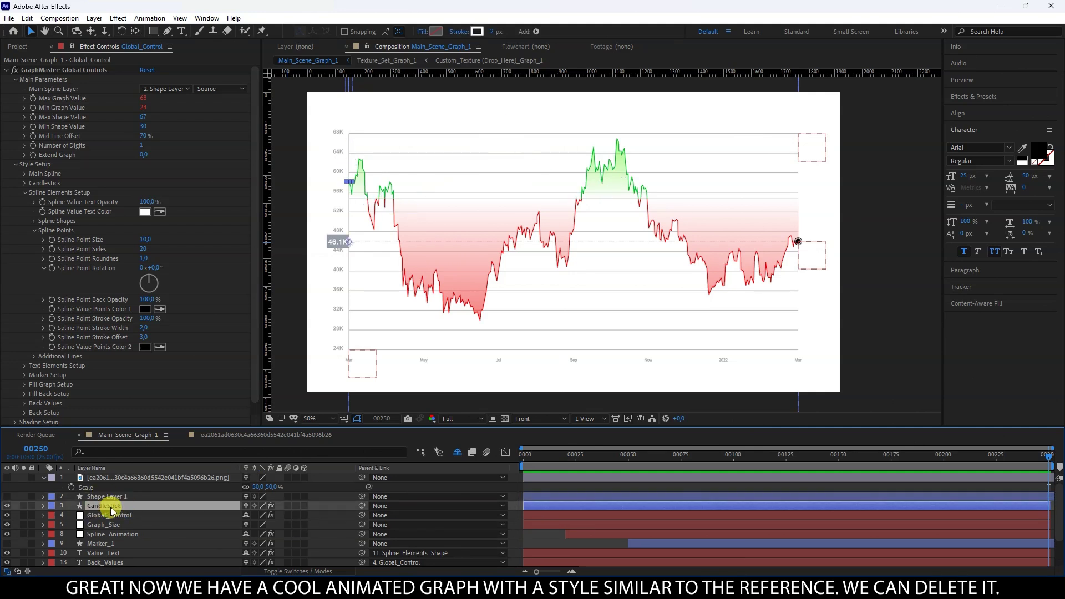
{"action": "left_click", "coordinate": [116, 478]}
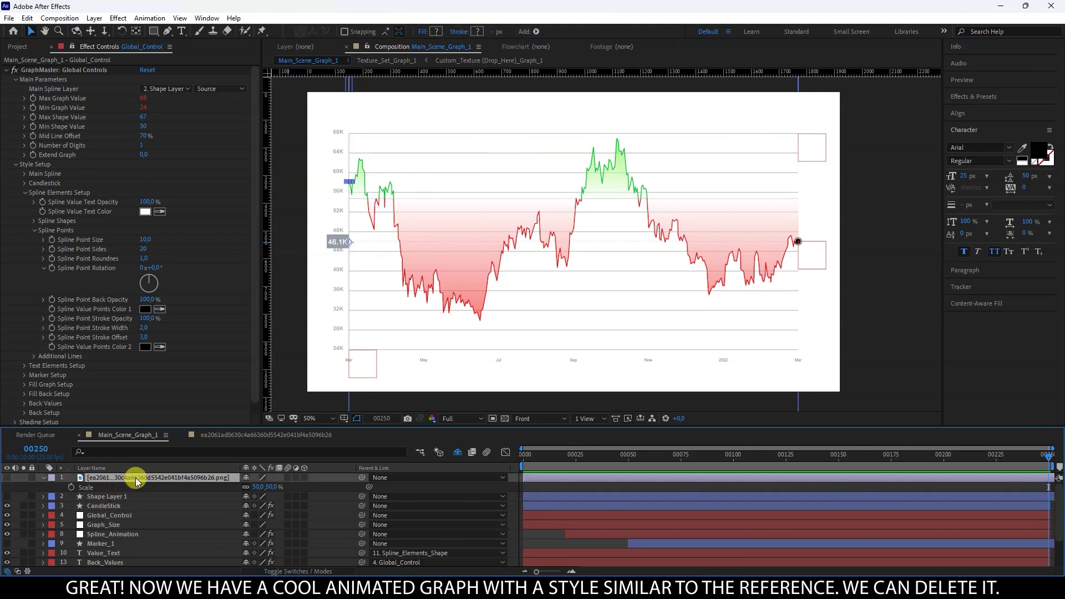
{"action": "key", "text": "Delete"}
Duplicate the CandleStick layer repeatedly until the copies reach CandleStick 20
{"action": "left_click", "coordinate": [107, 487]}
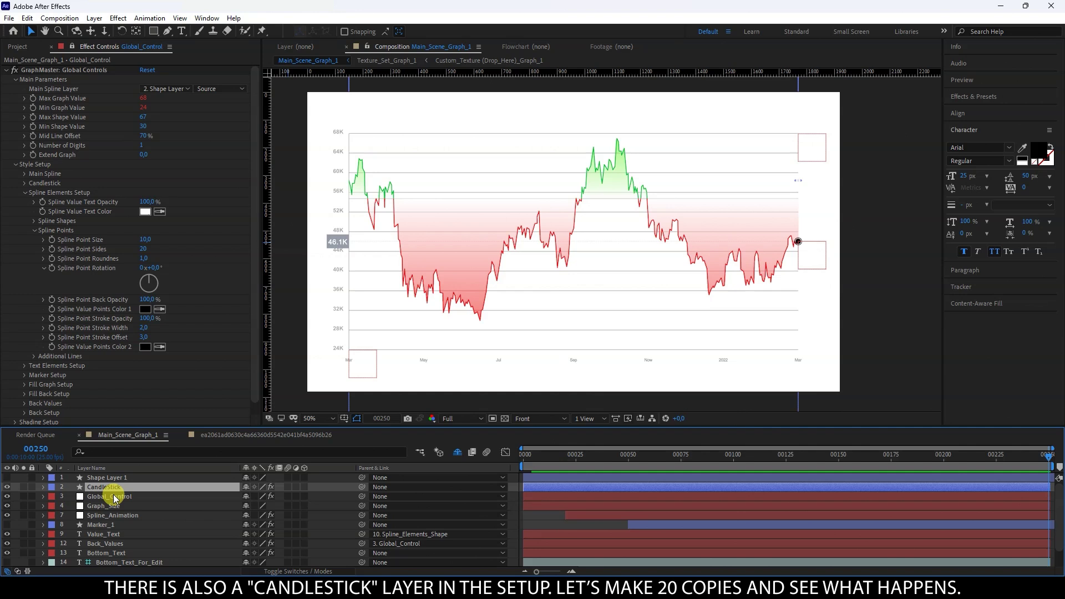
{"action": "key", "text": "ctrl+d"}
{"action": "key", "text": "ctrl+d"}
{"action": "key", "text": "ctrl+d"}
{"action": "key", "text": "ctrl+d"}
{"action": "key", "text": "ctrl+d"}
{"action": "key", "text": "ctrl+d"}
{"action": "key", "text": "ctrl+d"}
{"action": "key", "text": "ctrl+d"}
{"action": "key", "text": "ctrl+d"}
{"action": "key", "text": "ctrl+d"}
{"action": "key", "text": "ctrl+d"}
{"action": "key", "text": "ctrl+d"}
{"action": "key", "text": "ctrl+d"}
{"action": "key", "text": "ctrl+d"}
{"action": "key", "text": "ctrl+d"}
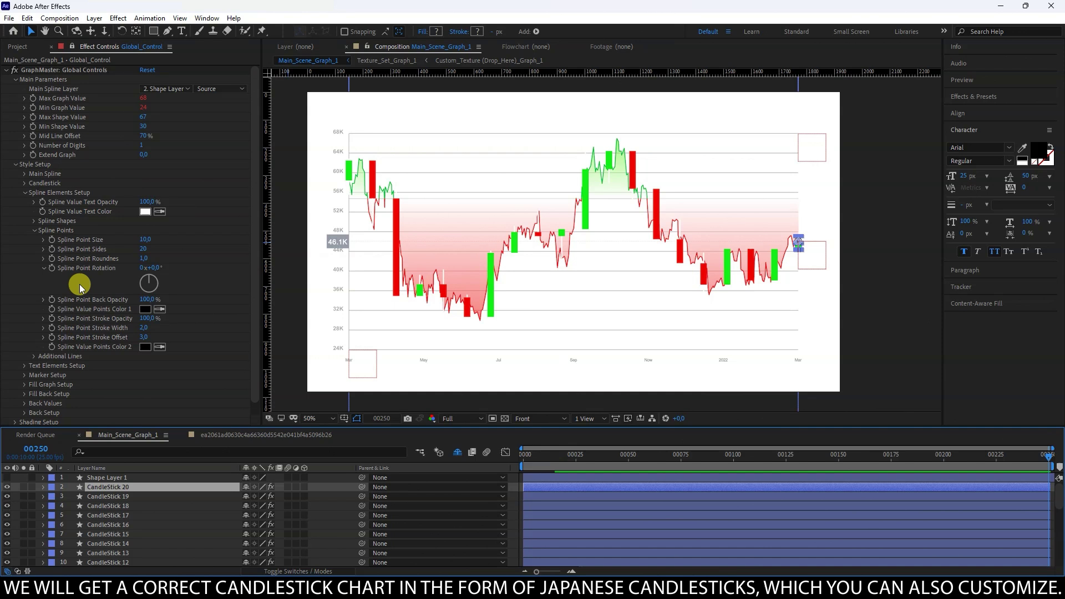
Set the Candlestick Shadow Color to black in the global candlestick style settings
{"action": "left_click", "coordinate": [25, 193]}
{"action": "left_click", "coordinate": [25, 183]}
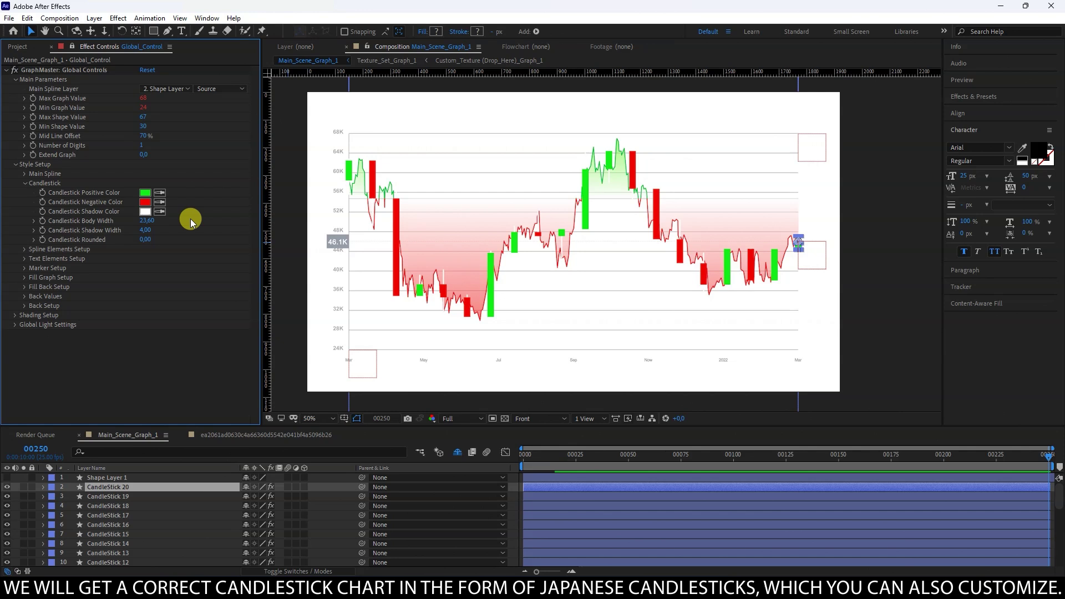
{"action": "scroll", "coordinate": [478, 254], "scroll_direction": "up", "scroll_amount": 1}
{"action": "left_click_drag", "start_coordinate": [476, 257], "coordinate": [589, 247]}
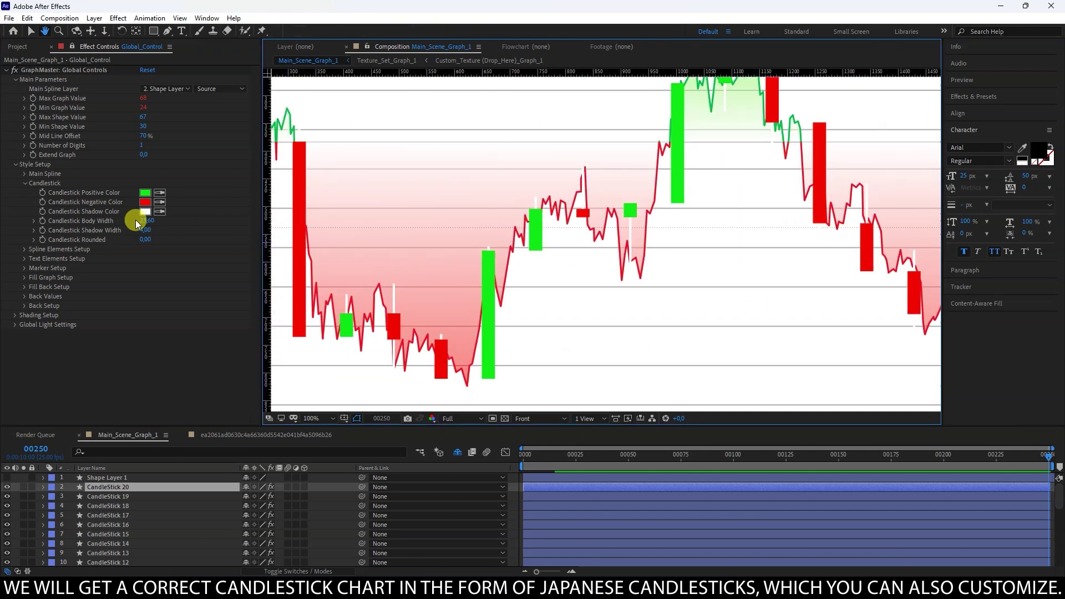
{"action": "left_click", "coordinate": [146, 211]}
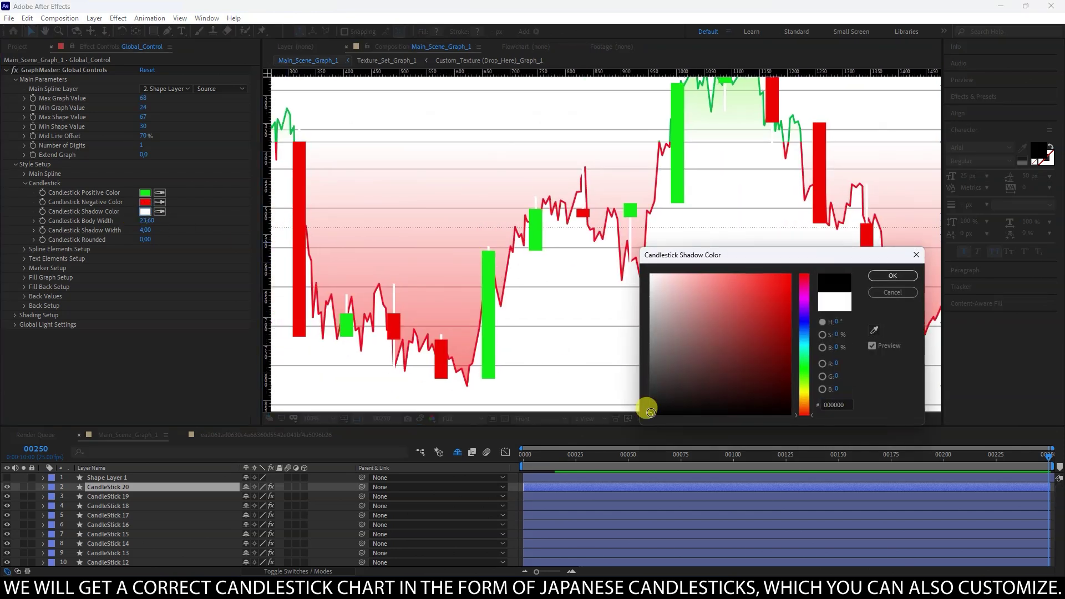
{"action": "left_click", "coordinate": [890, 277]}
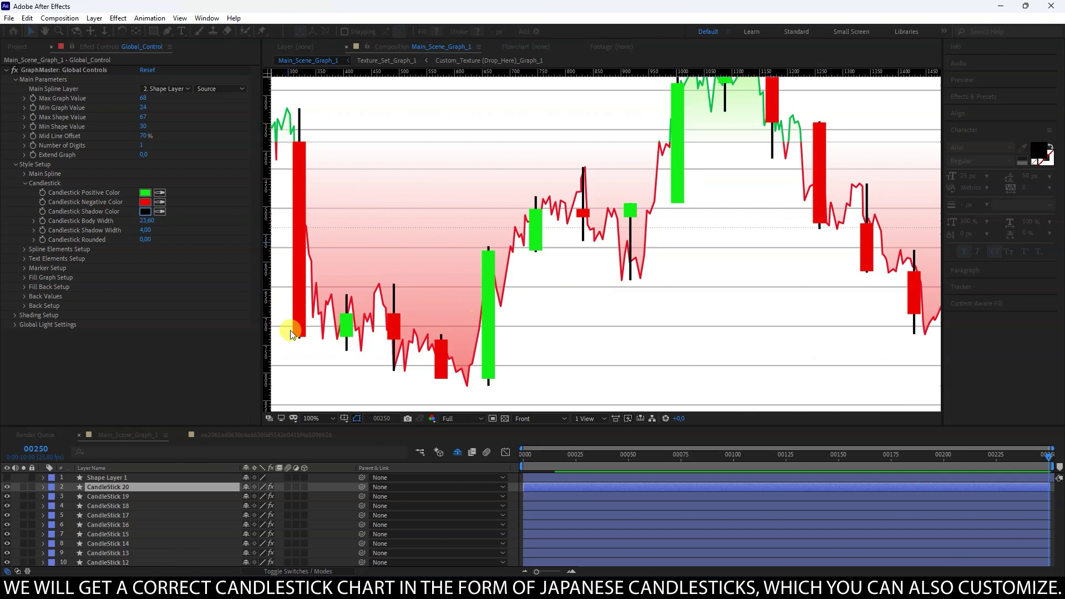
Set Candlestick Body Width to 25 and Candlestick Shadow Width to 6, and check the candle animation at frames 120 and 88
{"action": "left_click", "coordinate": [165, 230]}
{"action": "type", "text": "6"}
{"action": "left_click", "coordinate": [197, 233]}
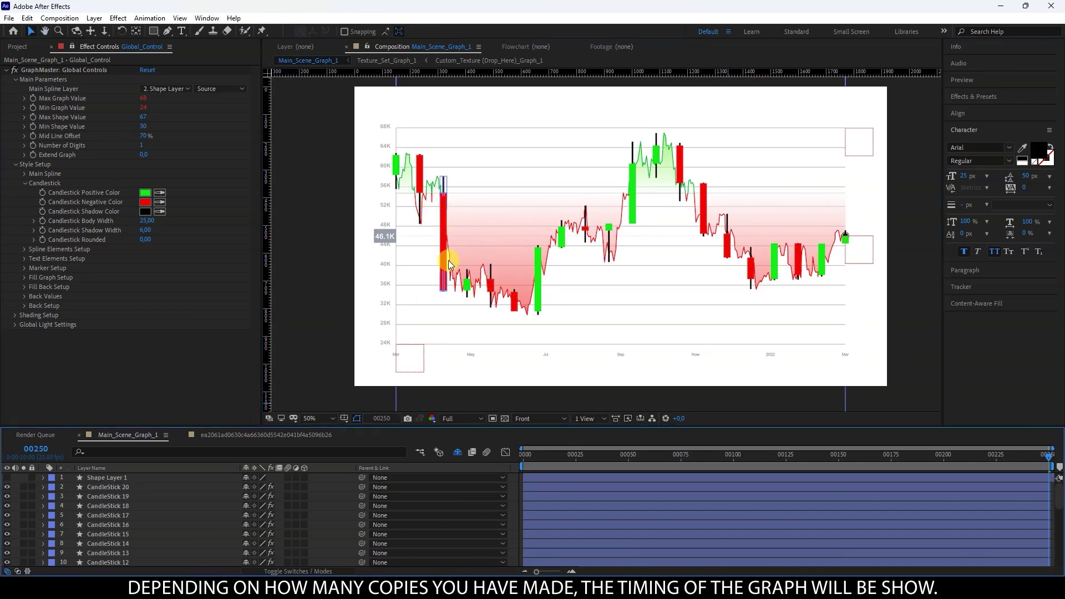
{"action": "left_click", "coordinate": [777, 463]}
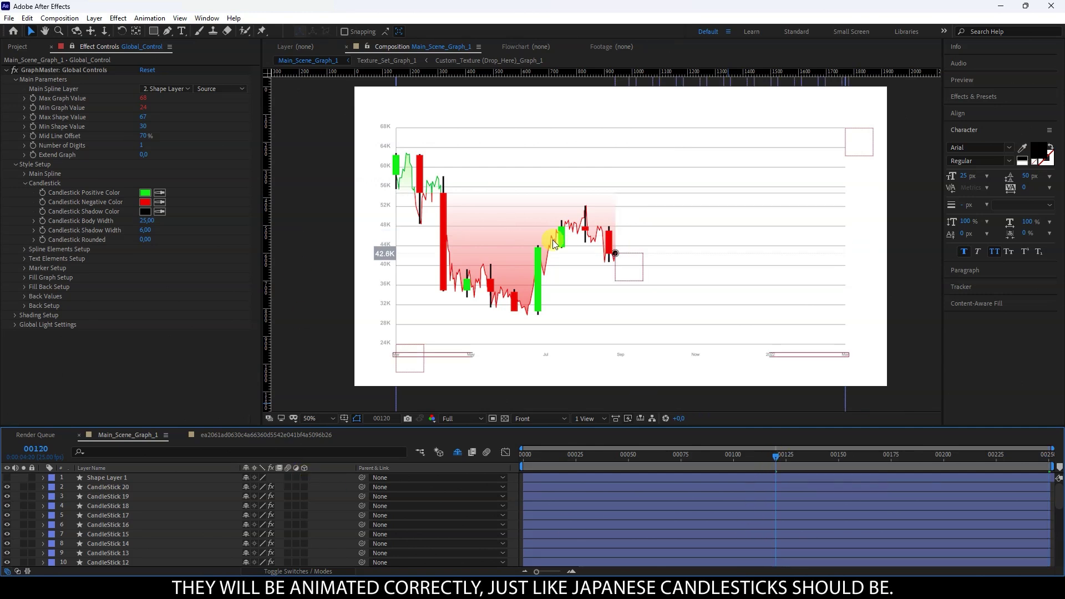
{"action": "left_click", "coordinate": [708, 454]}
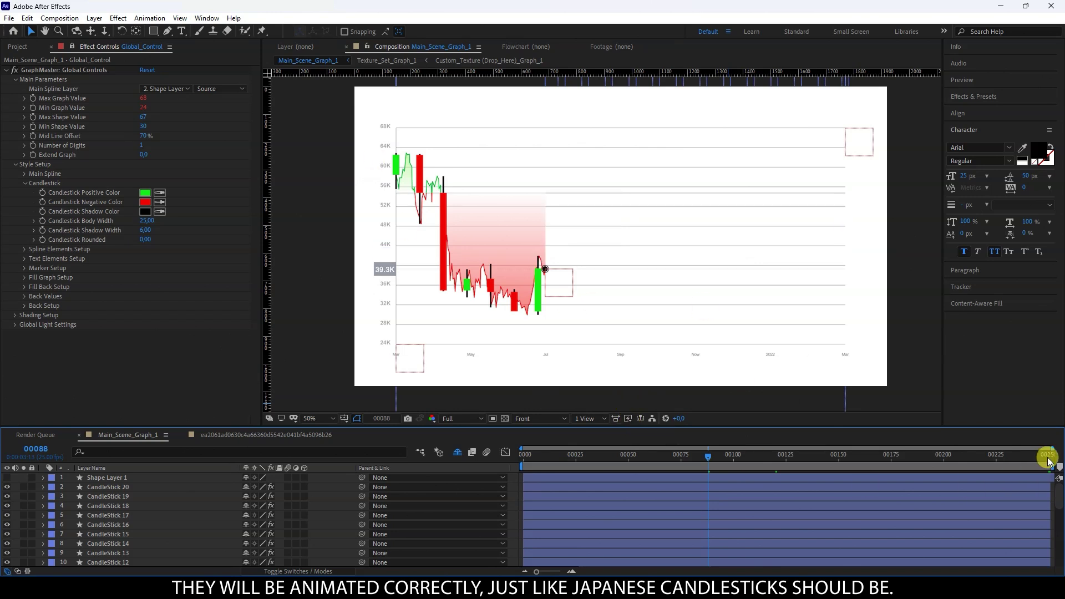
Delete the duplicated candlestick layers, CandleStick 2 through CandleStick 20, keeping the original CandleStick layer
{"action": "left_click", "coordinate": [118, 487]}
{"action": "scroll", "coordinate": [155, 493], "scroll_direction": "down", "scroll_amount": 5}
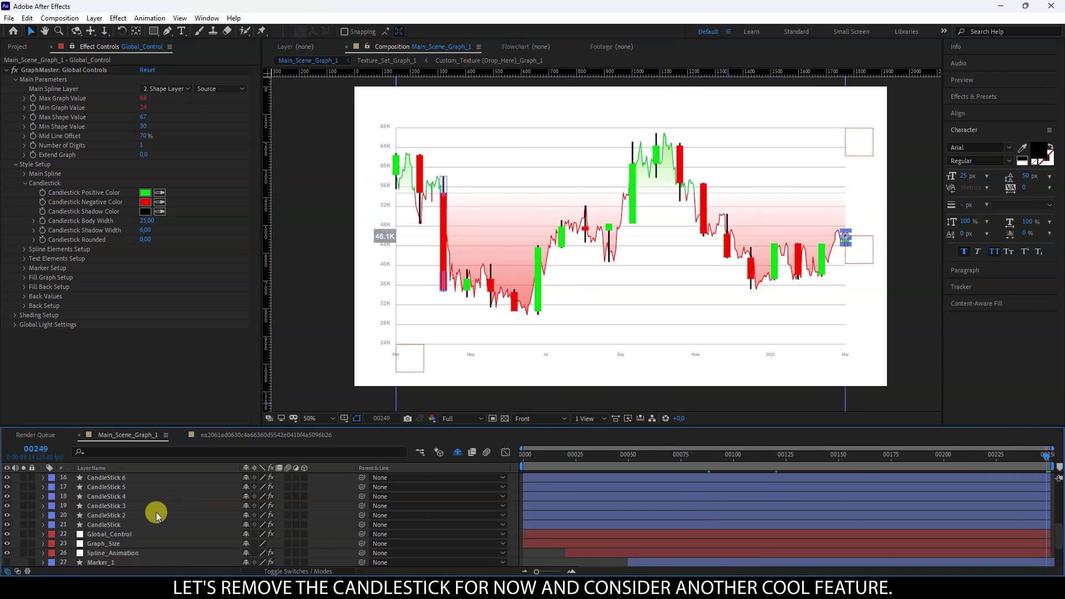
{"action": "left_click", "coordinate": [125, 516], "text": "shift"}
{"action": "key", "text": "Delete"}
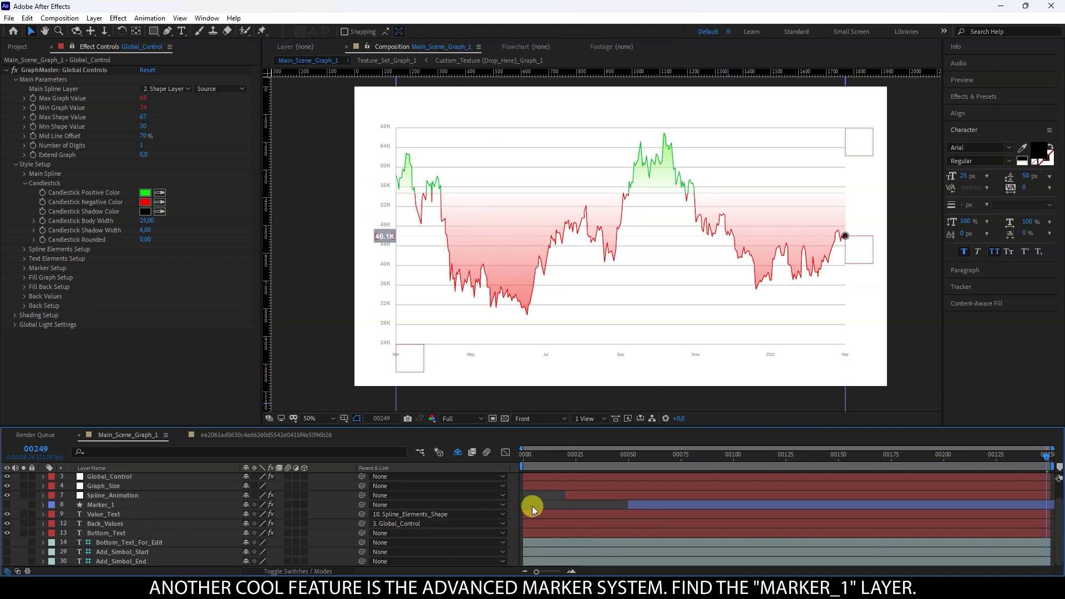
Make the Marker_1 layer visible and inspect its marker on the graph up close
{"action": "left_click", "coordinate": [102, 505]}
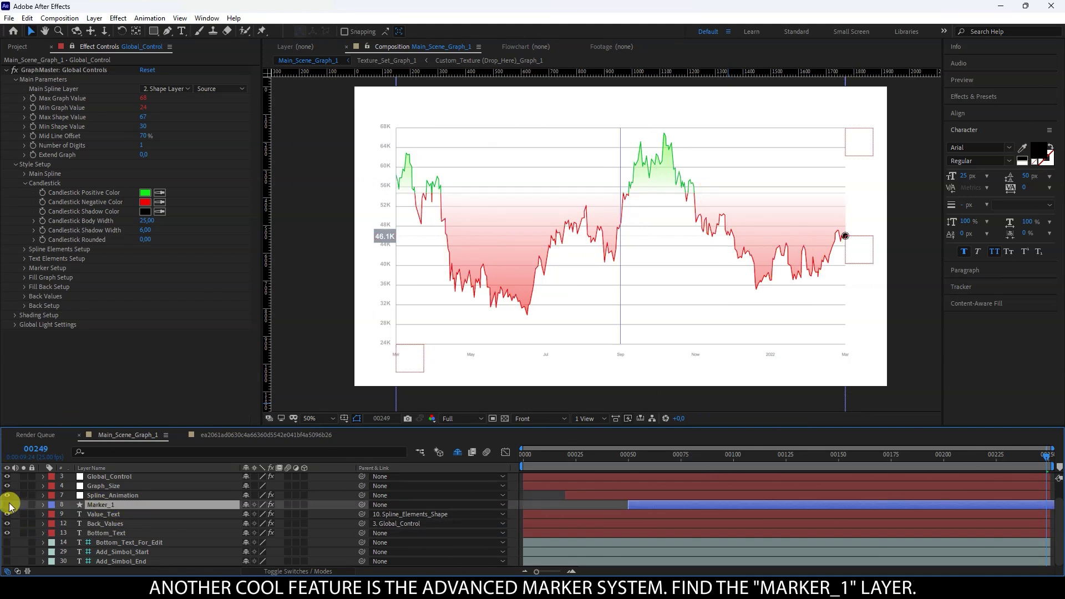
{"action": "left_click", "coordinate": [527, 498]}
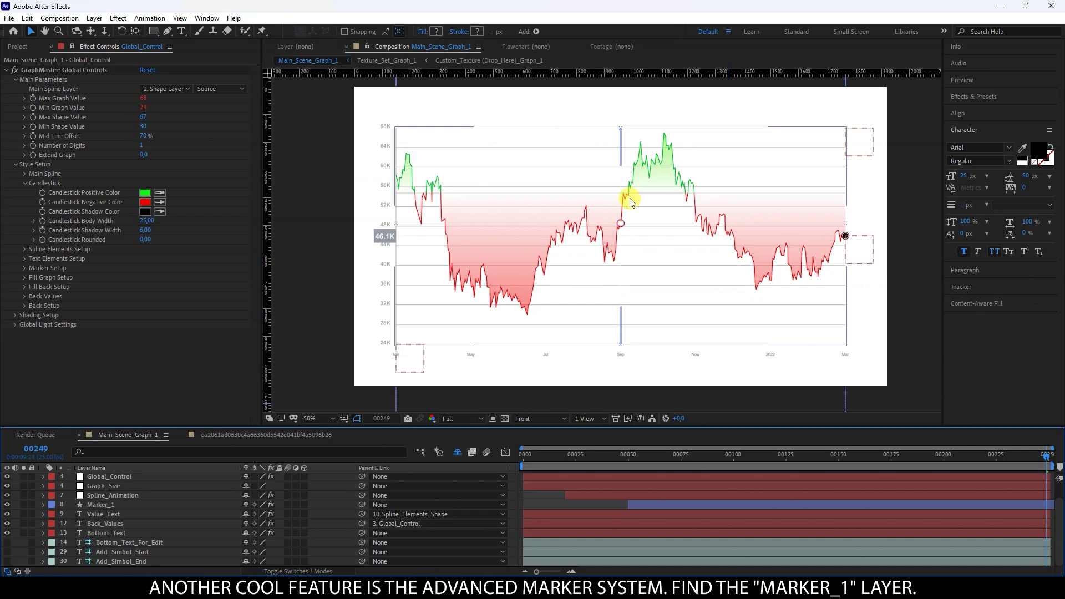
{"action": "scroll", "coordinate": [622, 228], "scroll_direction": "up", "scroll_amount": 2}
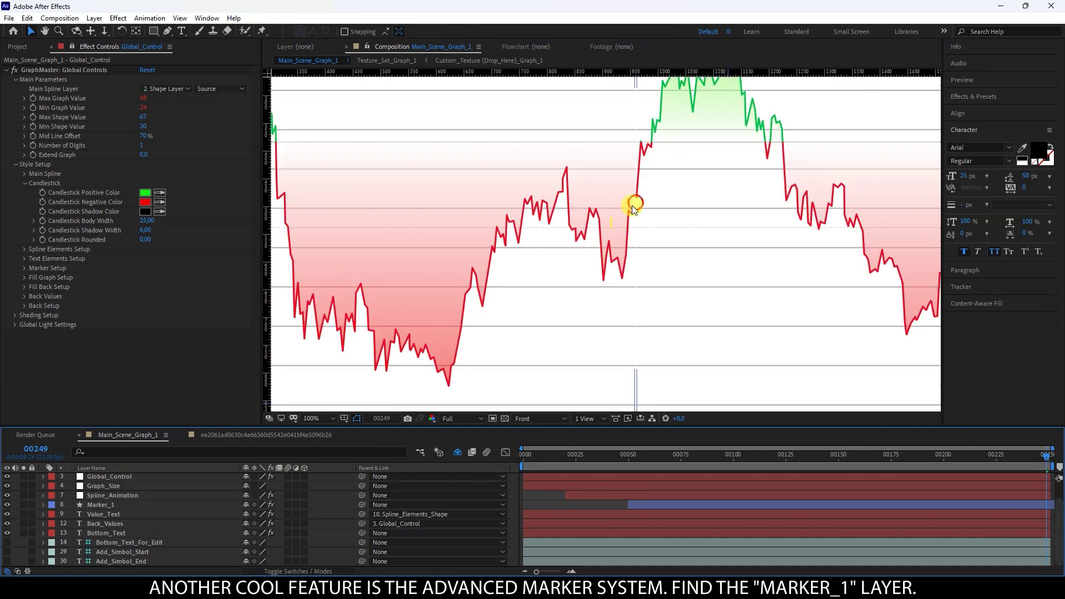
Set the global Marker Lines Color to black and Marker Lines Width to 3
{"action": "left_click", "coordinate": [24, 183]}
{"action": "left_click", "coordinate": [24, 212]}
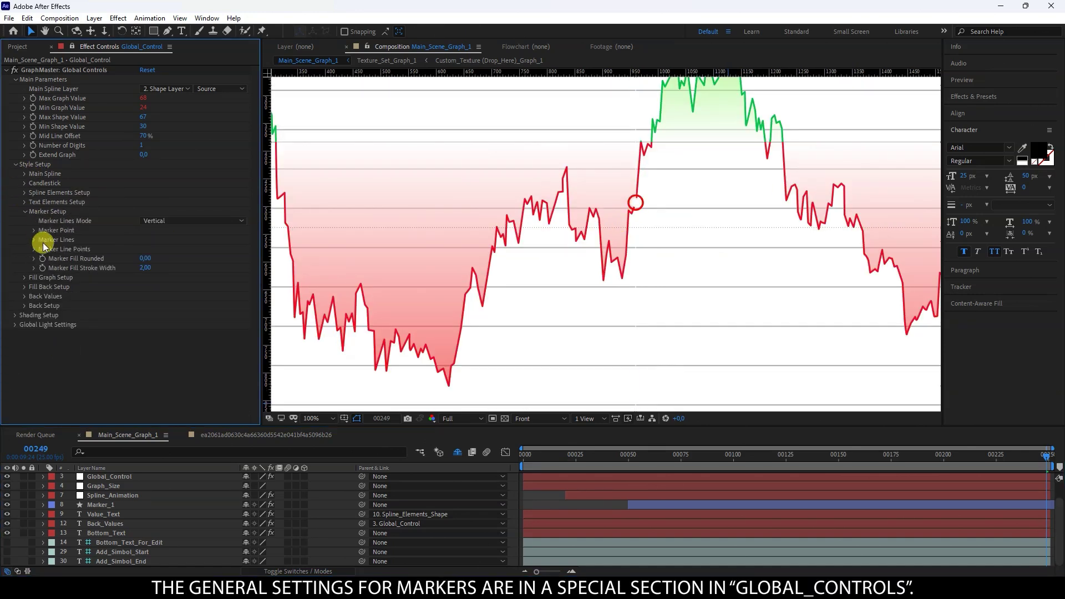
{"action": "left_click", "coordinate": [35, 240]}
{"action": "left_click", "coordinate": [145, 287]}
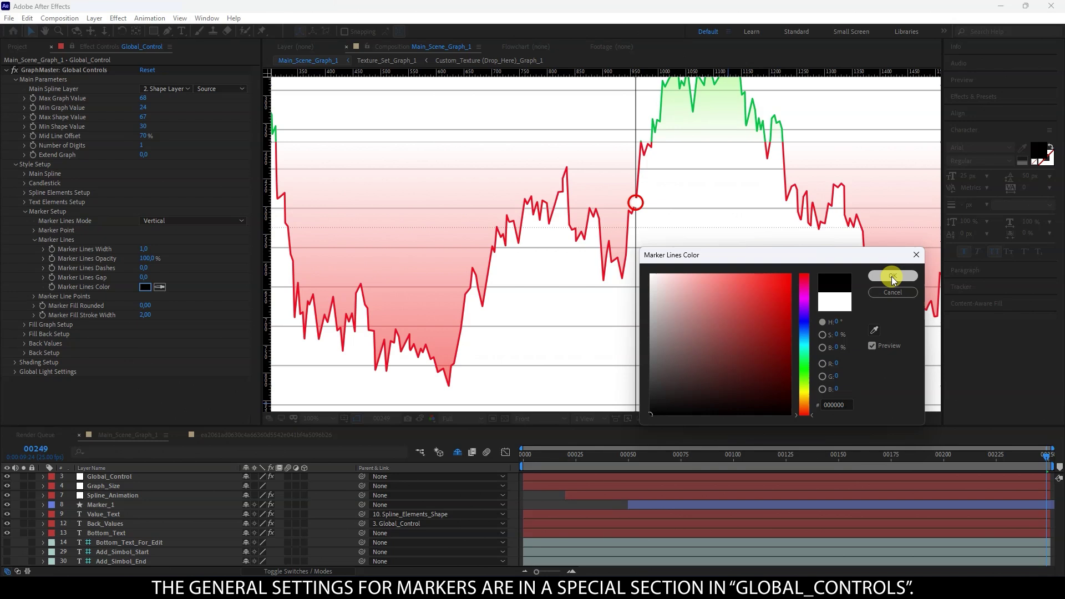
{"action": "left_click", "coordinate": [893, 275]}
{"action": "left_click_drag", "start_coordinate": [146, 249], "coordinate": [199, 265]}
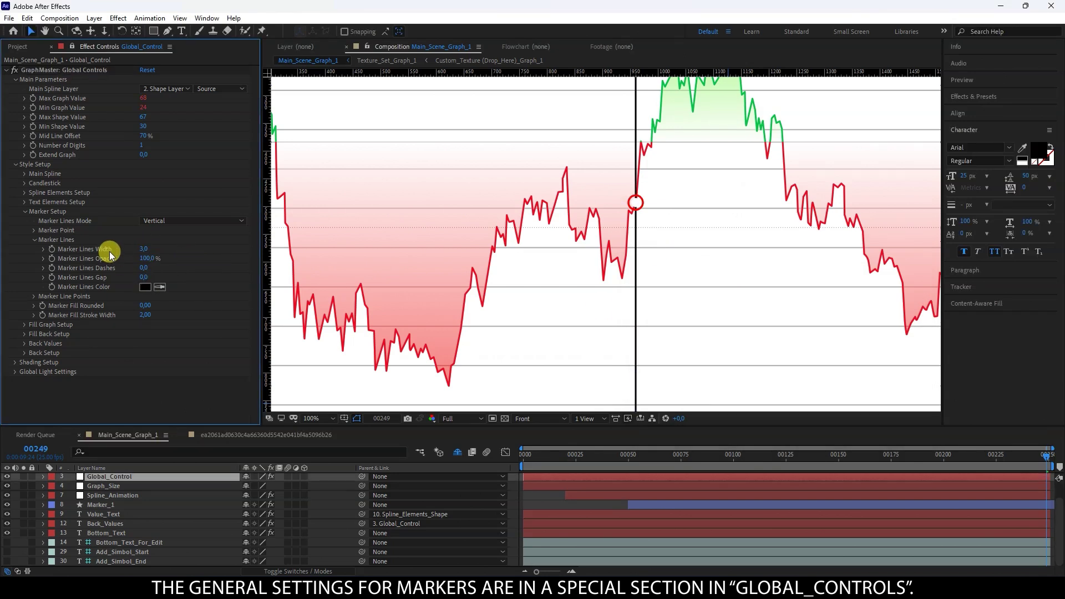
Set the Marker Point stroke offset to 0 in the global marker settings
{"action": "left_click", "coordinate": [35, 230]}
{"action": "left_click_drag", "start_coordinate": [143, 337], "coordinate": [140, 337]}
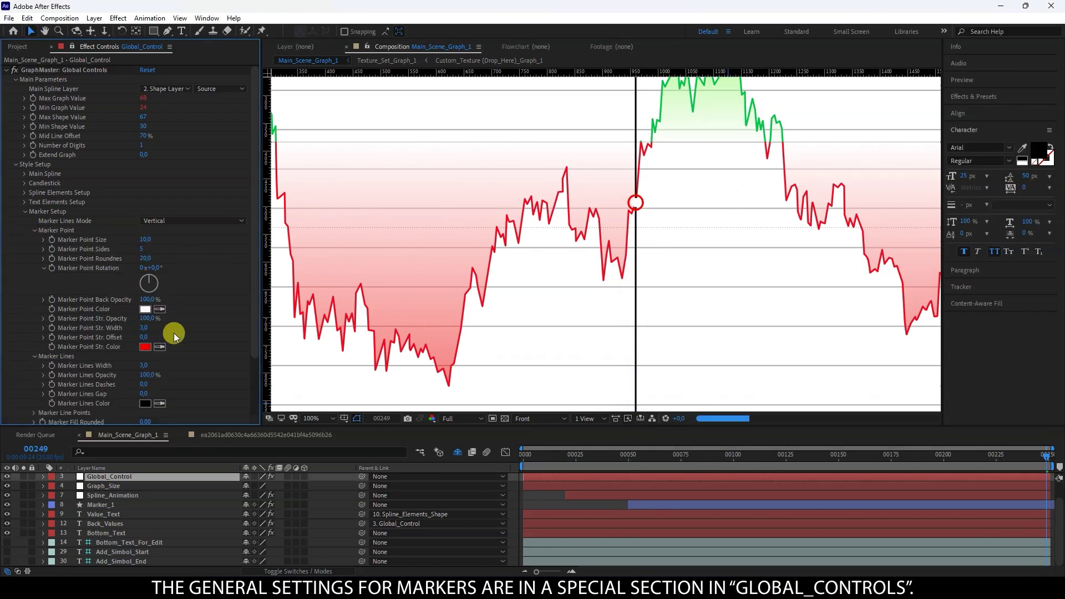
{"action": "scroll", "coordinate": [634, 198], "scroll_direction": "down", "scroll_amount": 2}
{"action": "left_click", "coordinate": [37, 232]}
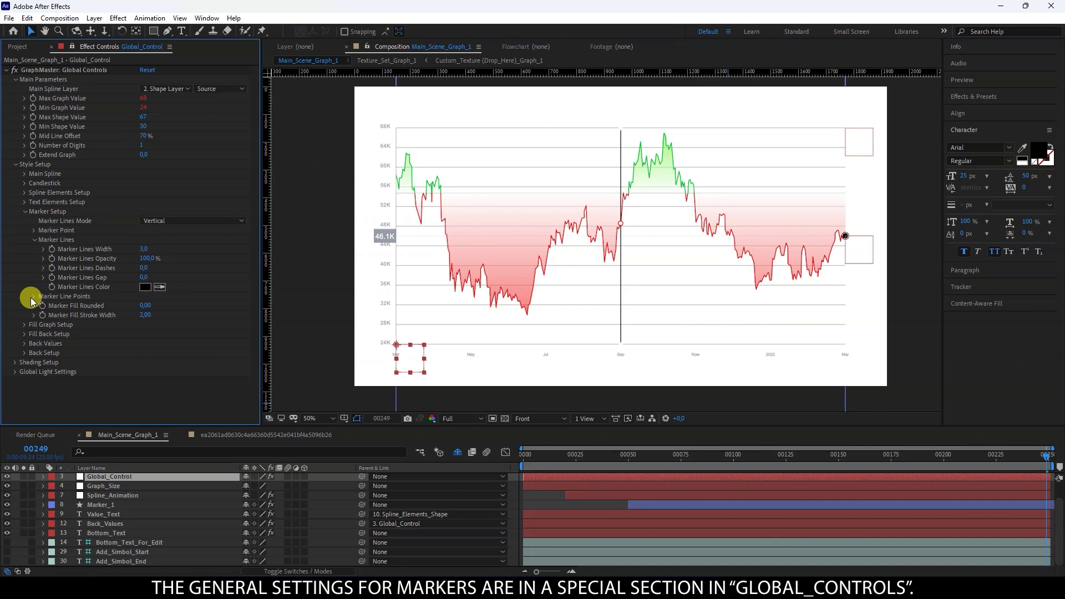
Set the Marker Line Point Color and its stroke color to black for the points at the marker line's ends
{"action": "left_click", "coordinate": [32, 297]}
{"action": "scroll", "coordinate": [611, 364], "scroll_direction": "up", "scroll_amount": 2}
{"action": "left_click", "coordinate": [145, 375]}
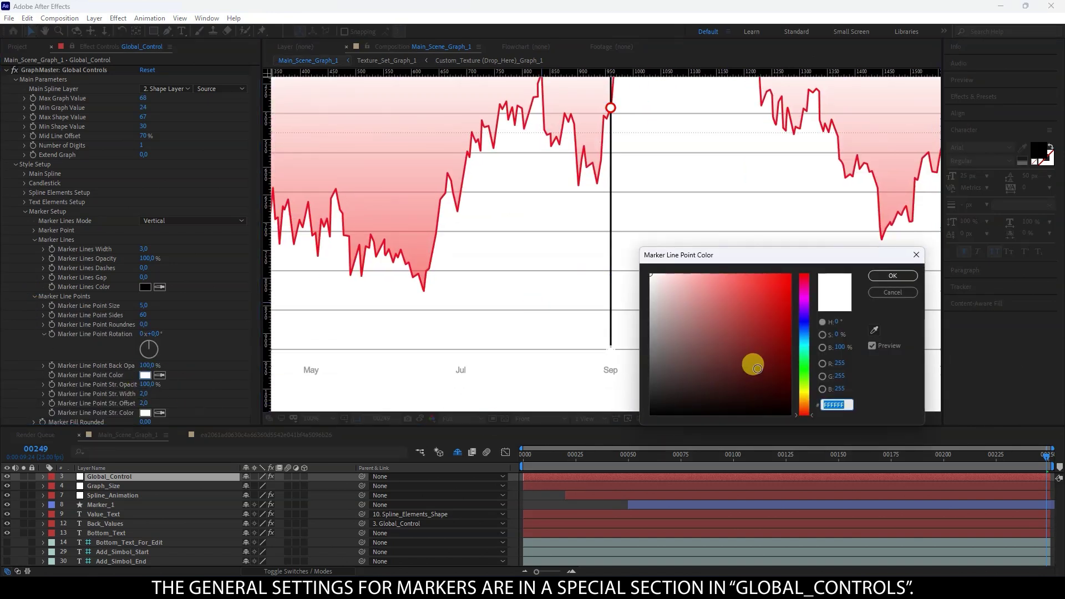
{"action": "left_click_drag", "start_coordinate": [753, 364], "coordinate": [636, 426]}
{"action": "left_click", "coordinate": [892, 276]}
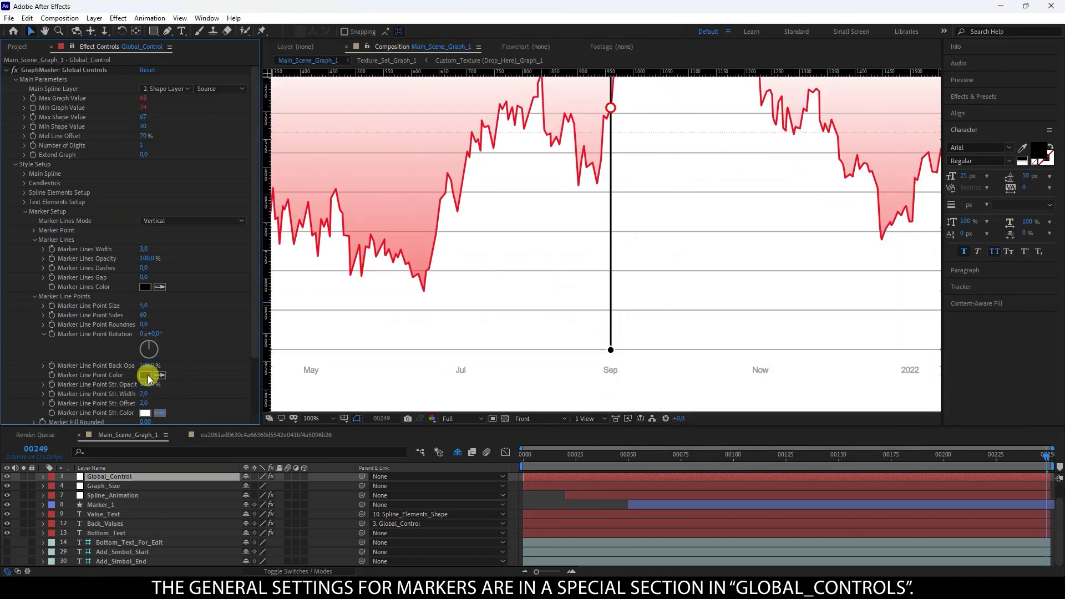
{"action": "scroll", "coordinate": [643, 310], "scroll_direction": "down", "scroll_amount": 2}
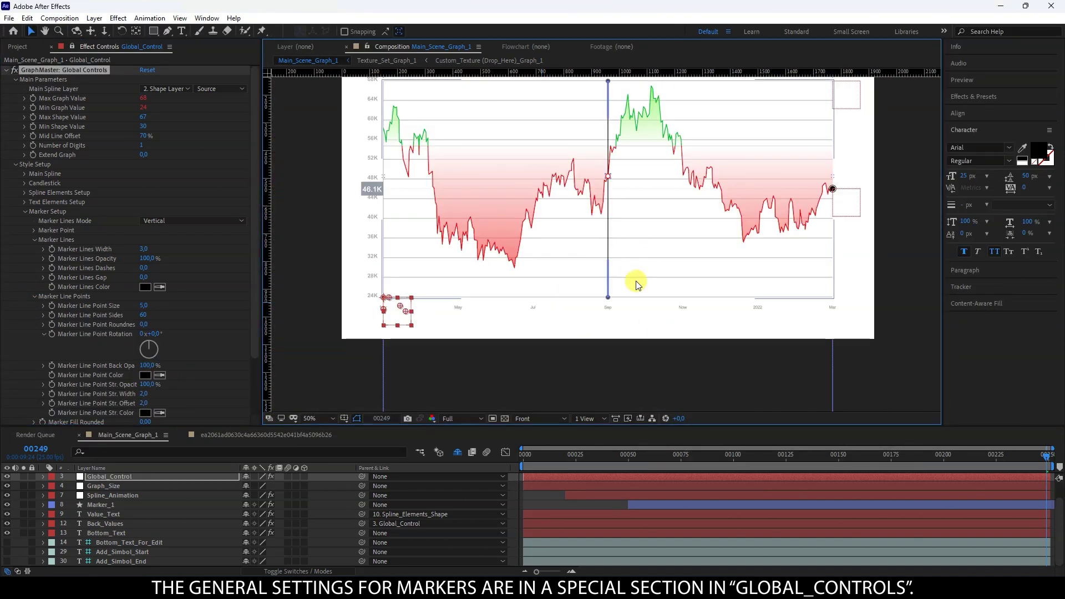
Show the Marker_1 layer's own effect settings and set its Marker Mode to Horizontal
{"action": "left_click", "coordinate": [25, 212]}
{"action": "left_click", "coordinate": [116, 505]}
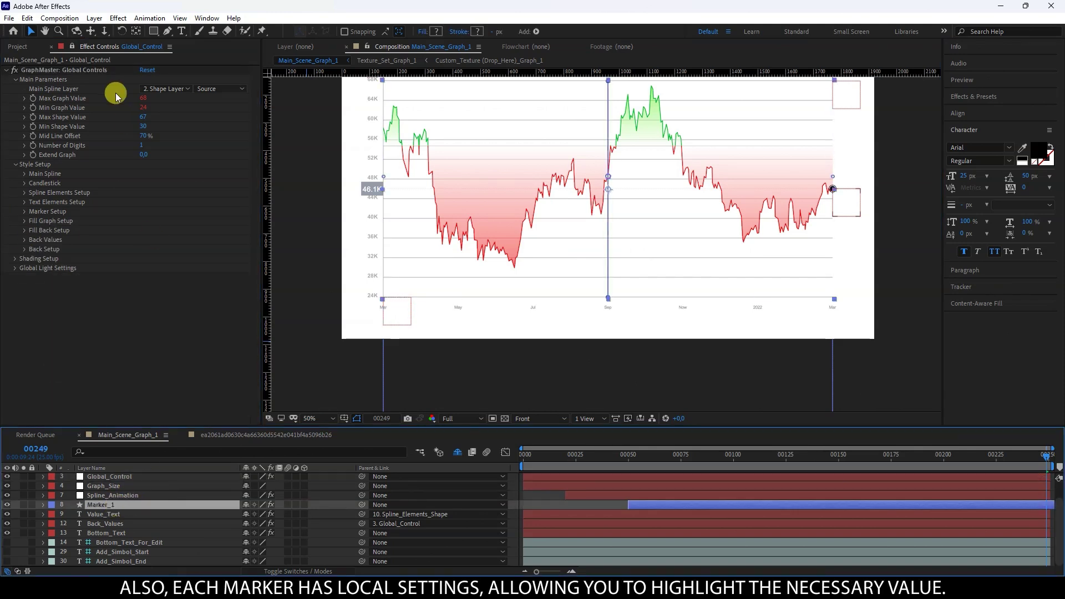
{"action": "left_click", "coordinate": [73, 47]}
{"action": "left_click_drag", "start_coordinate": [513, 255], "coordinate": [499, 271]}
{"action": "left_click", "coordinate": [169, 90]}
{"action": "left_click", "coordinate": [173, 112]}
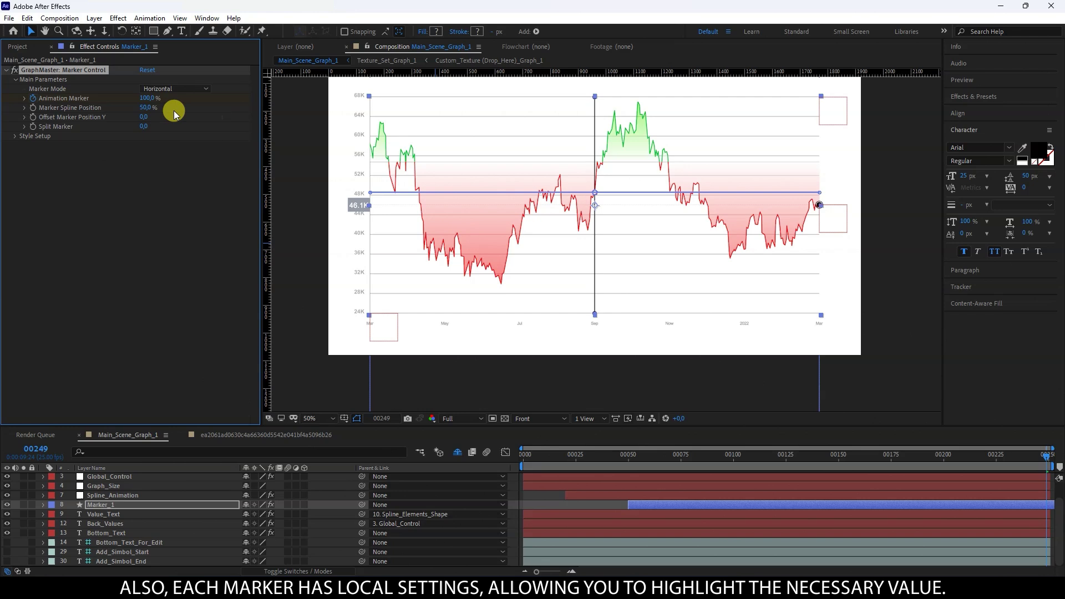
Switch Marker_1's Marker Mode to Cross and view it on the graph with the layer deselected
{"action": "left_click", "coordinate": [517, 491]}
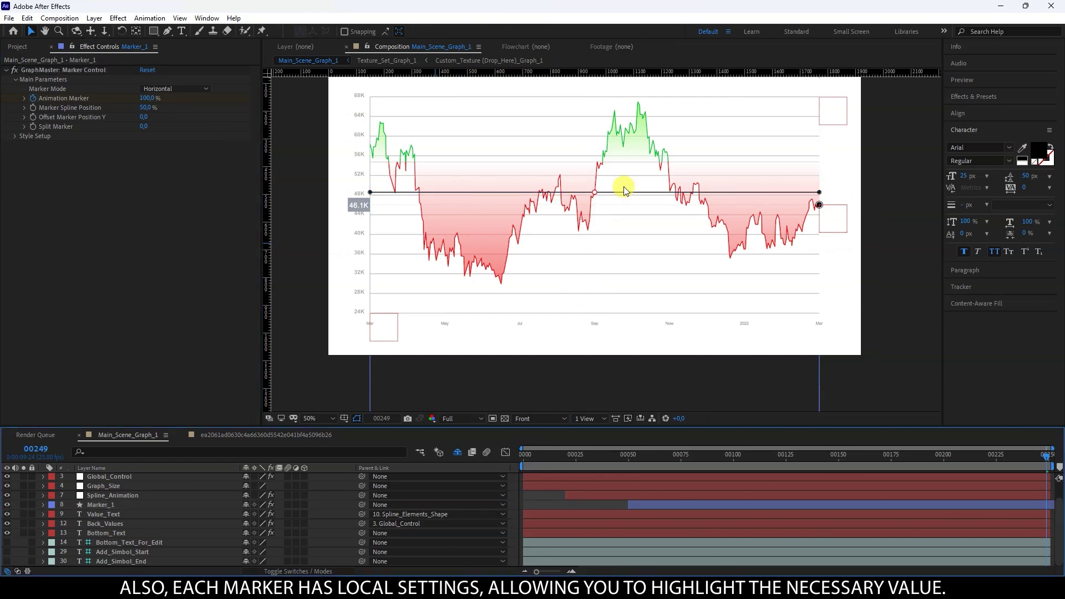
{"action": "left_click", "coordinate": [109, 505]}
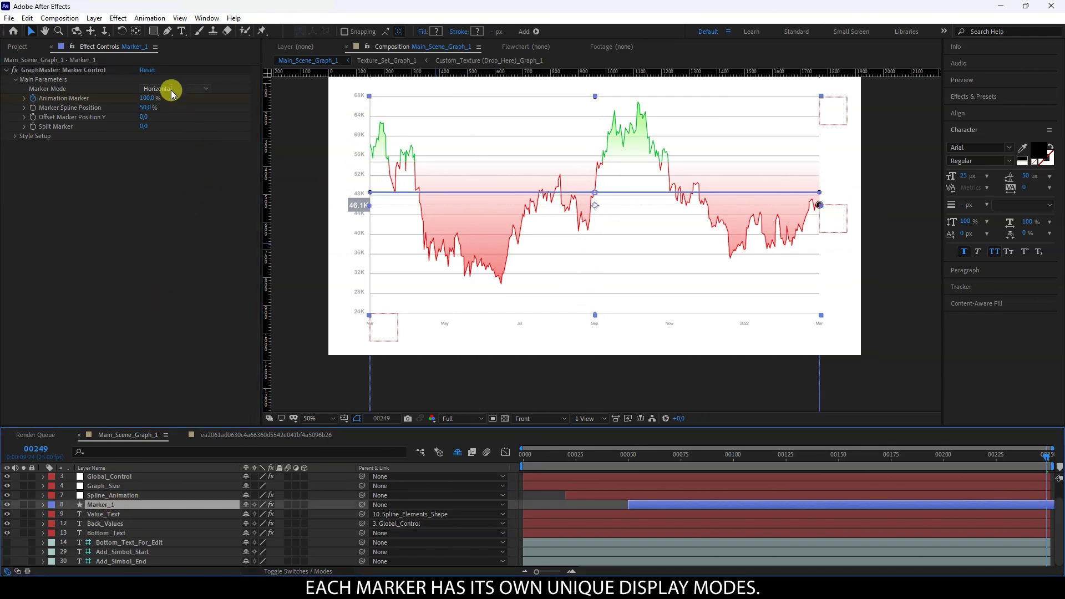
{"action": "left_click", "coordinate": [172, 89]}
{"action": "left_click", "coordinate": [172, 125]}
{"action": "left_click", "coordinate": [522, 495]}
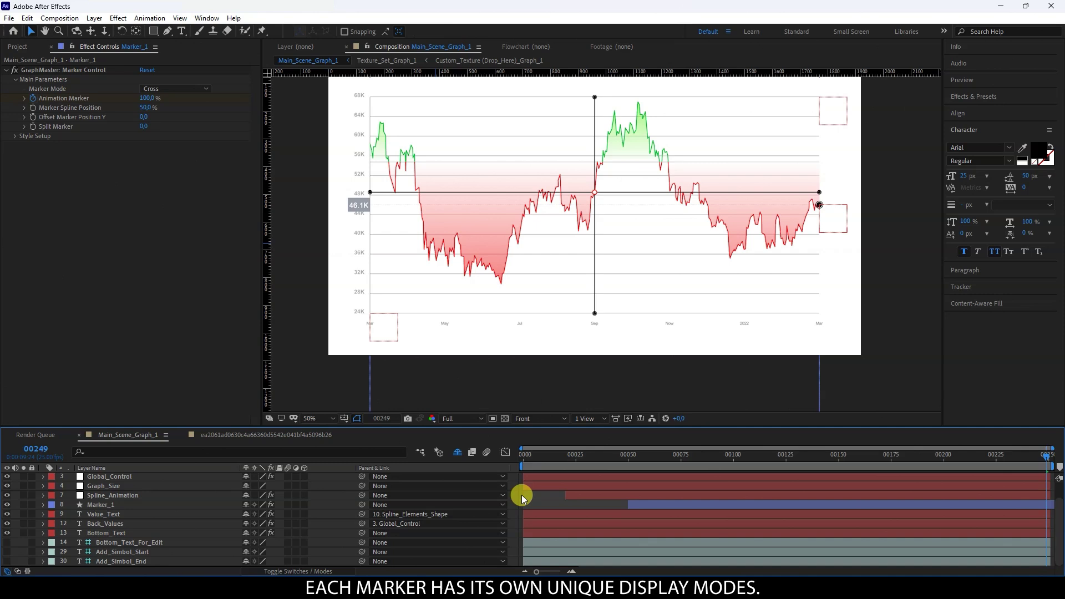
Try a Marker Spline Position of 20% for Marker_1 and undo the change
{"action": "left_click", "coordinate": [146, 107]}
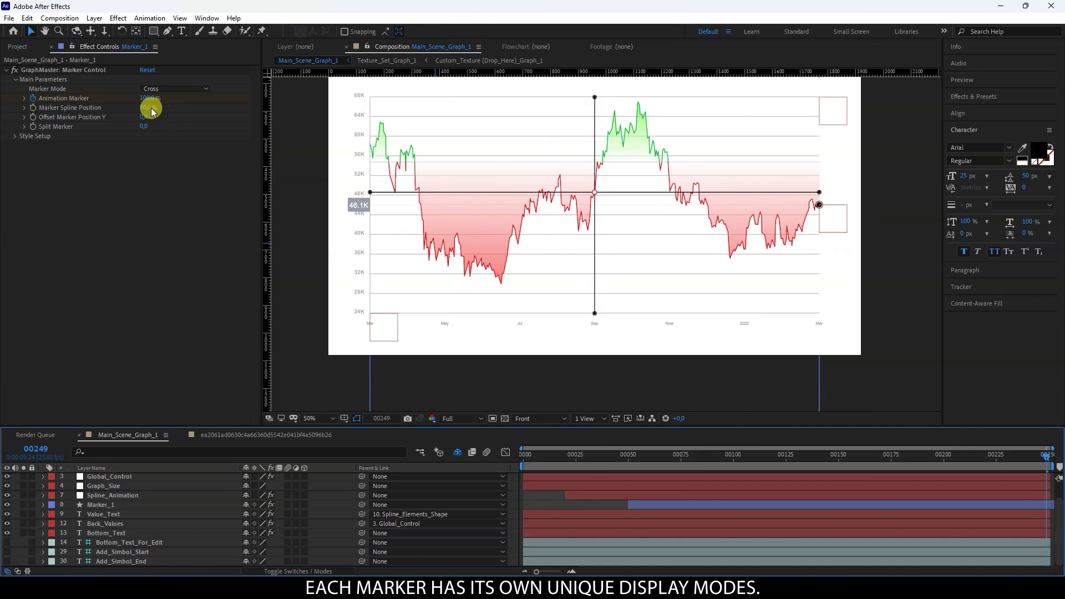
{"action": "type", "text": "20"}
{"action": "key", "text": "Return"}
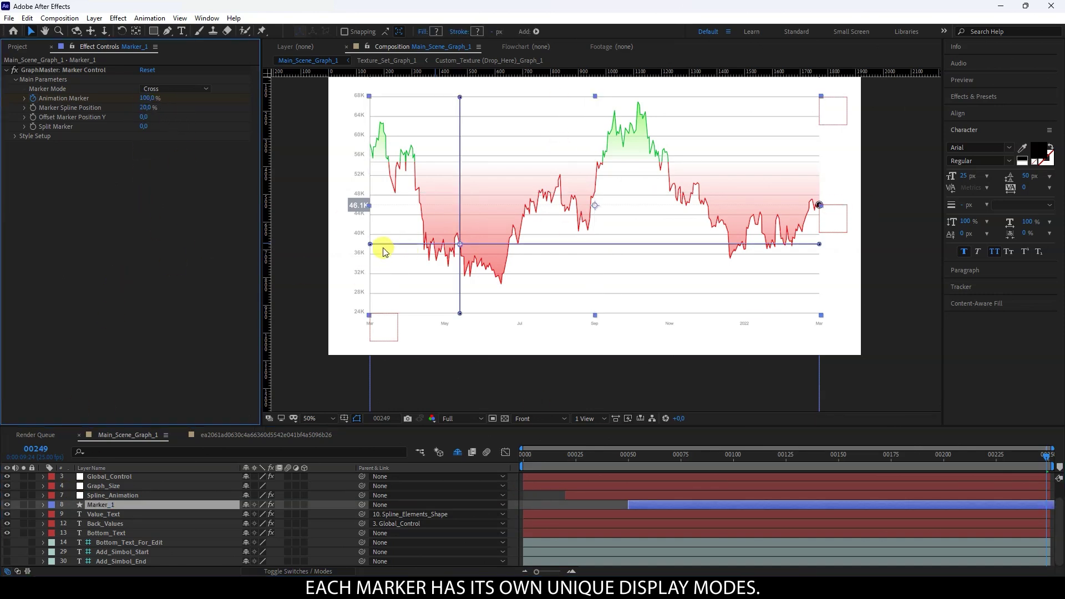
{"action": "key", "text": "ctrl+z"}
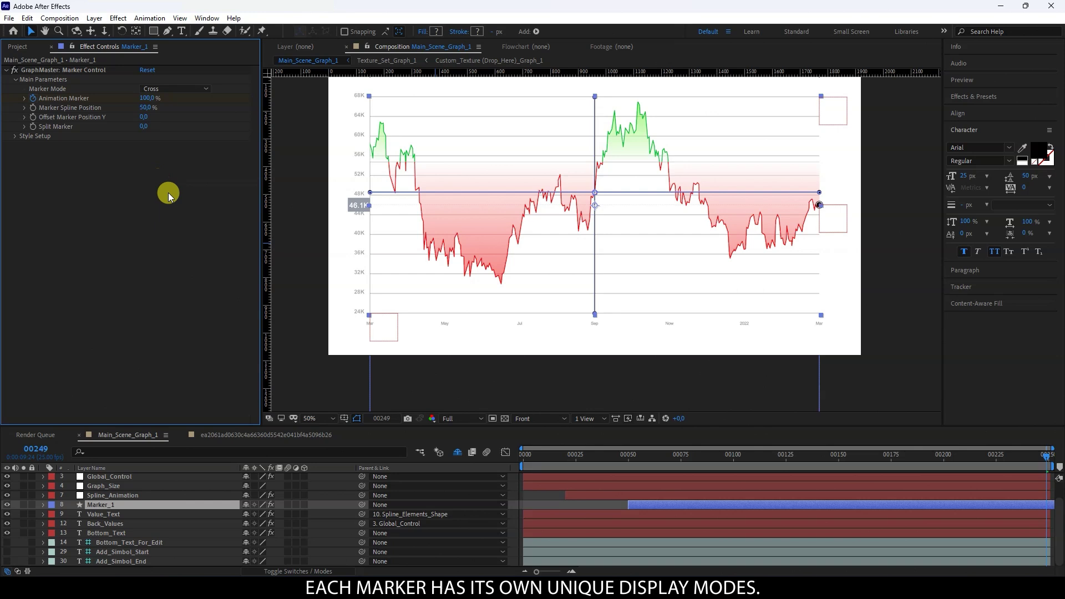
Set Marker_1's Marker Mode to Vertical
{"action": "left_click", "coordinate": [162, 88]}
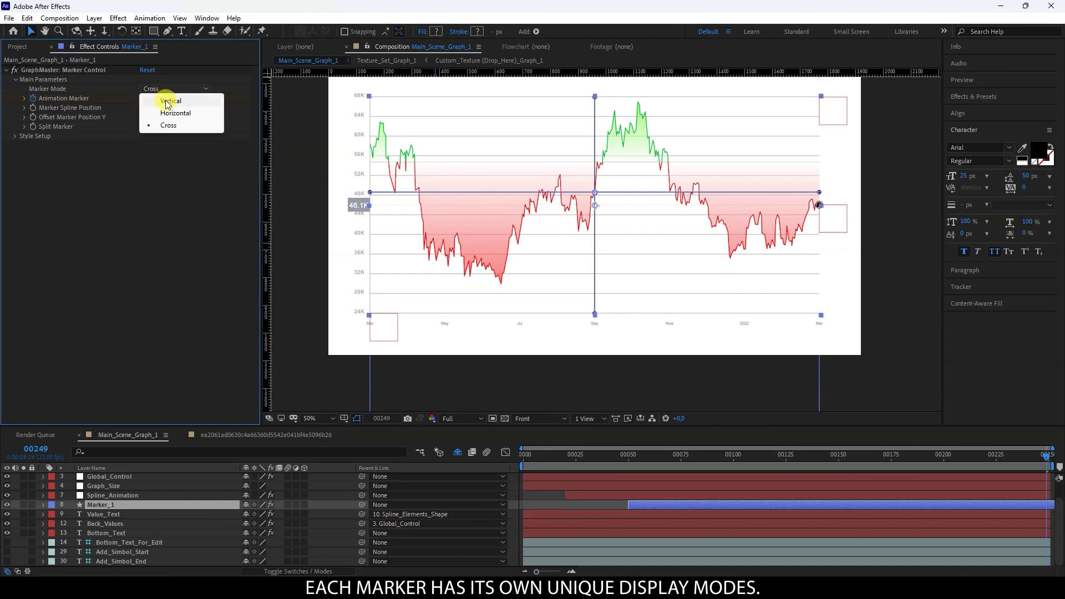
{"action": "left_click", "coordinate": [167, 100]}
{"action": "left_click", "coordinate": [166, 154]}
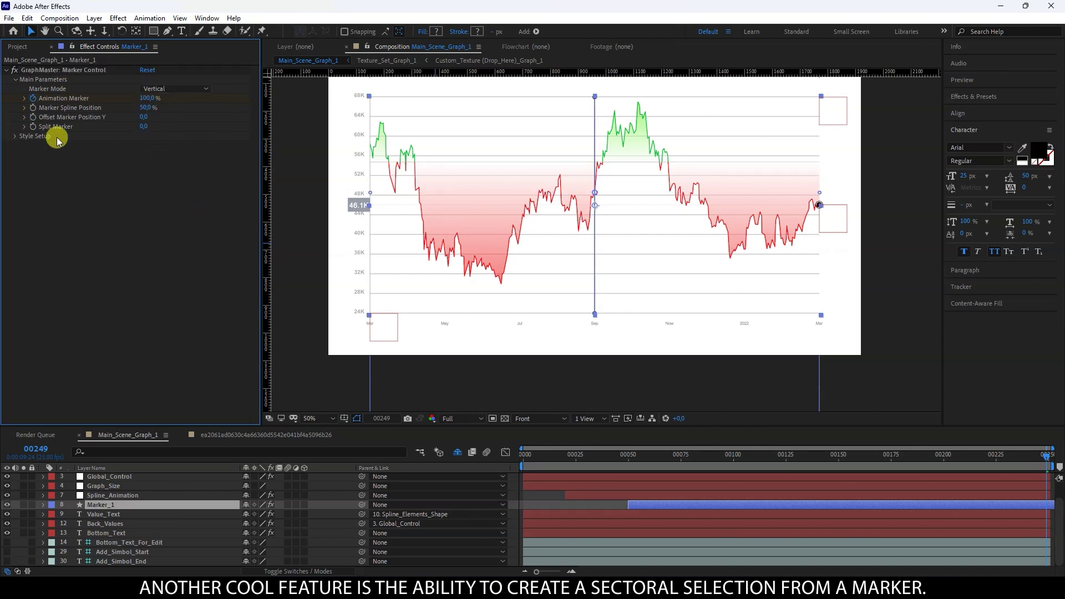
Try a Split Marker value of 300 for Marker_1 to create a sector selection on the graph
{"action": "type", "text": "300"}
{"action": "key", "text": "Return"}
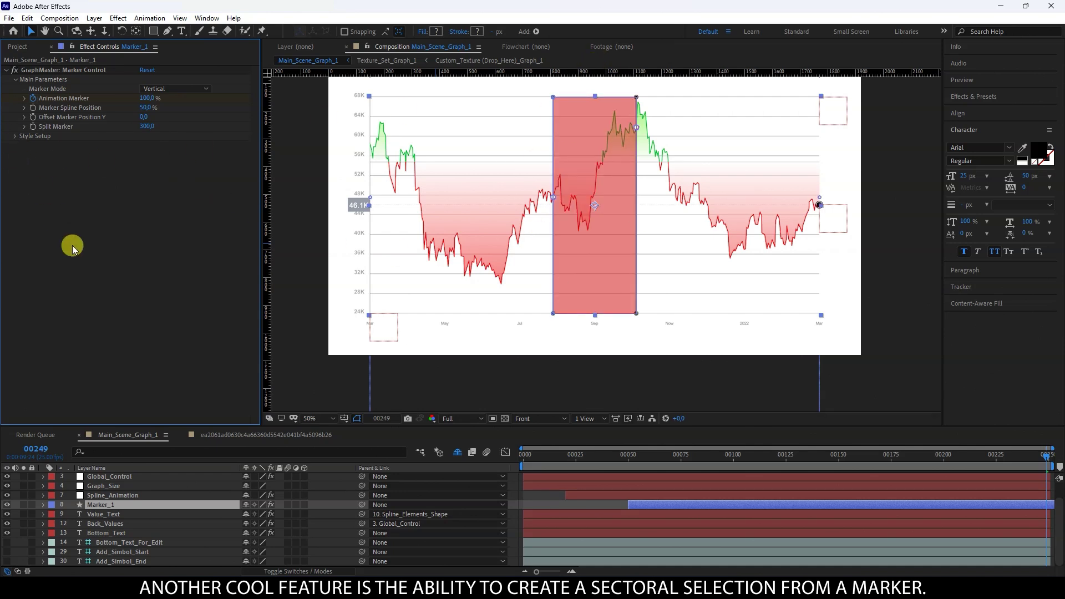
{"action": "left_click", "coordinate": [524, 498]}
Round the marker selection's corners by setting Marker Fill Rounded to 40 in Global_Control's Marker Setup
{"action": "left_click", "coordinate": [106, 477]}
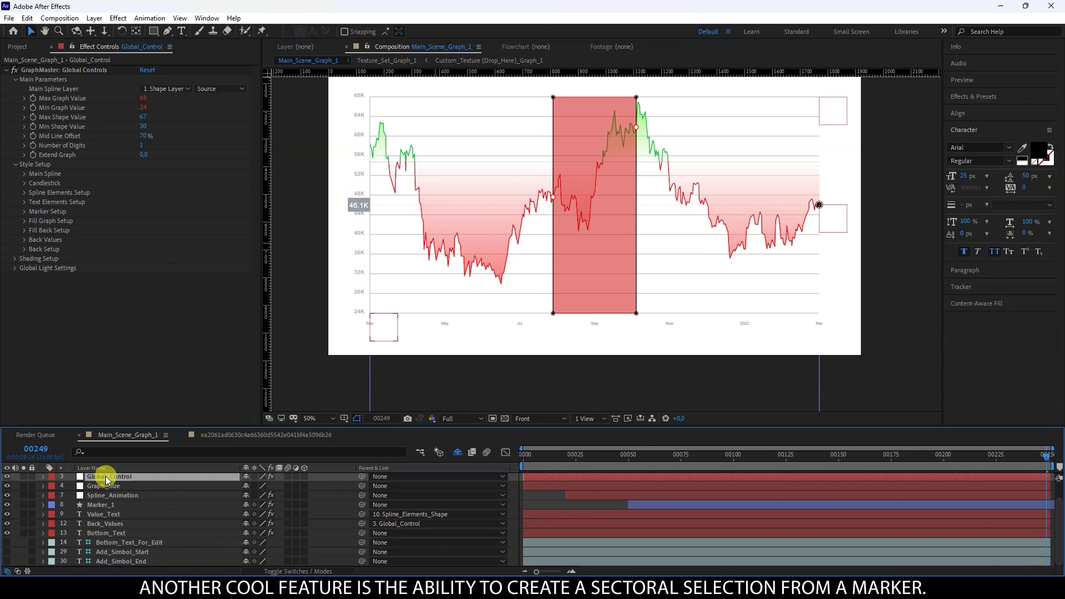
{"action": "left_click", "coordinate": [24, 212]}
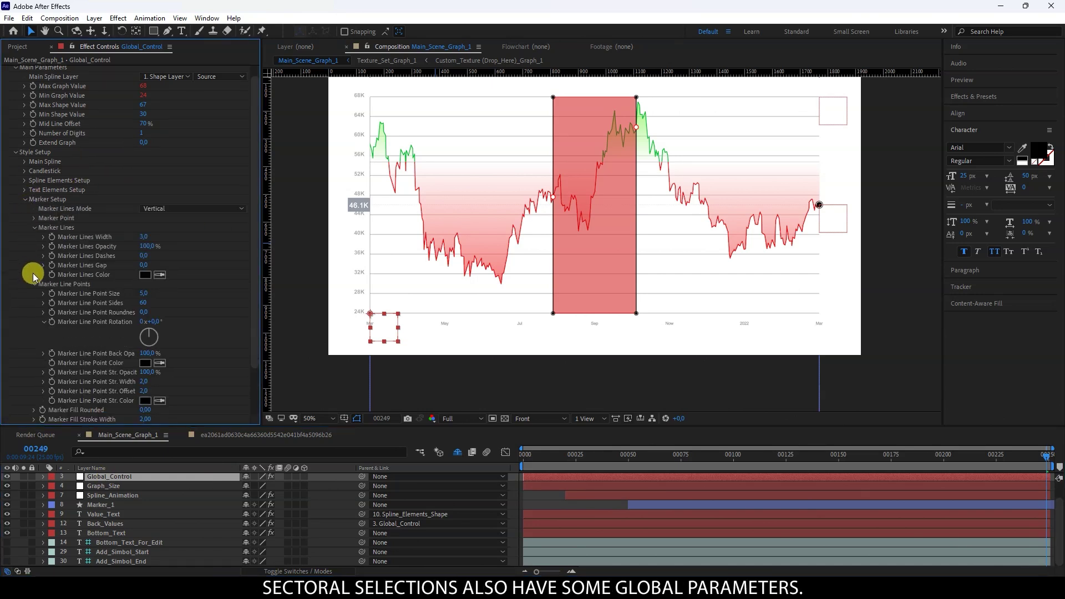
{"action": "left_click", "coordinate": [34, 228]}
{"action": "left_click", "coordinate": [34, 238]}
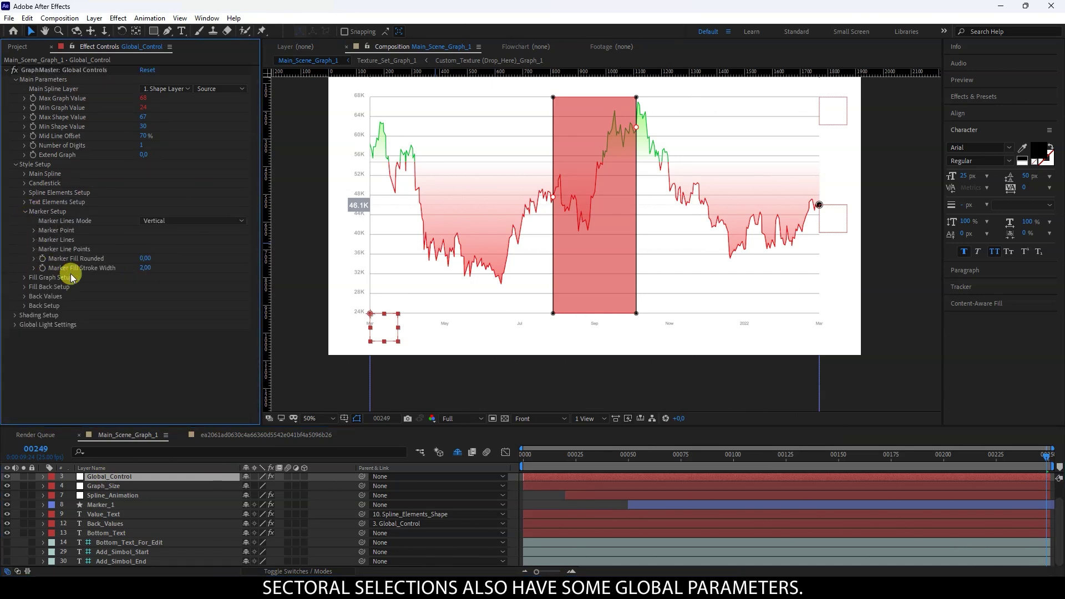
{"action": "left_click_drag", "start_coordinate": [146, 258], "coordinate": [415, 365]}
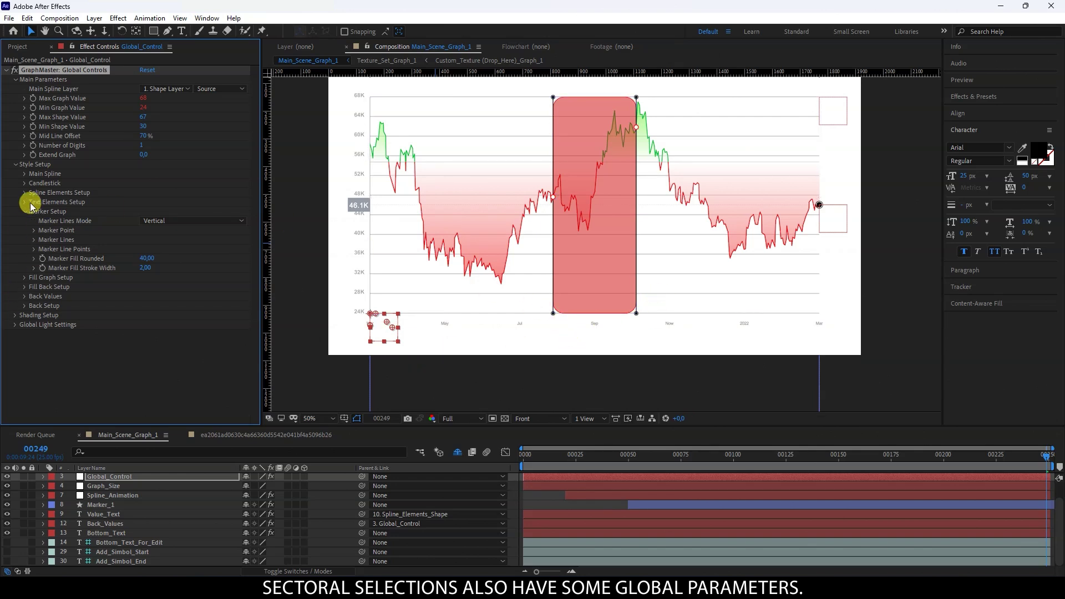
Change Marker_1's Fill Color to a mid grey in its own Fill Setup
{"action": "left_click", "coordinate": [109, 505]}
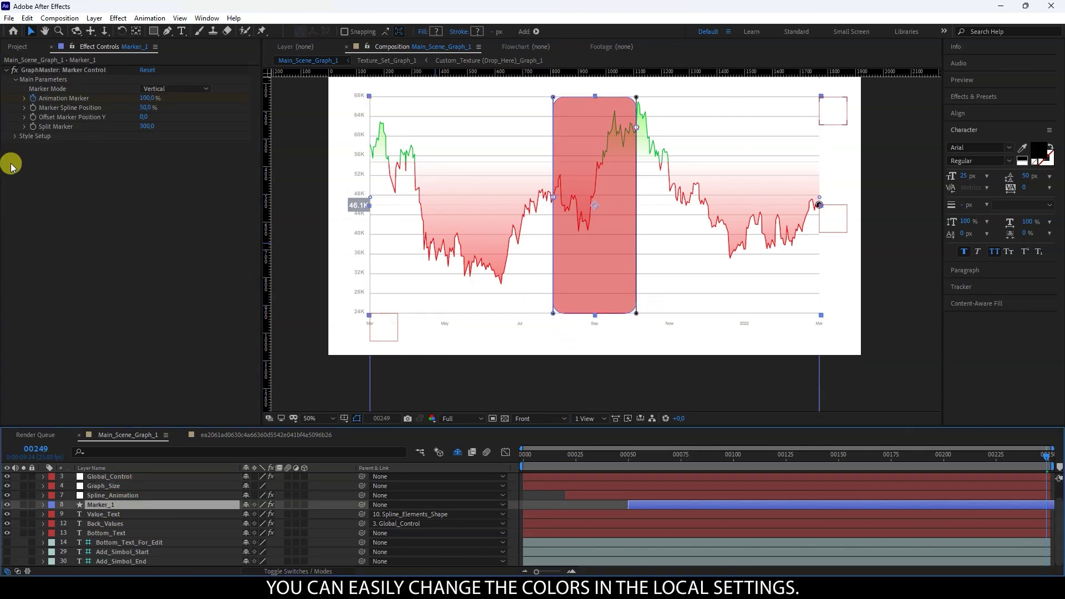
{"action": "left_click", "coordinate": [15, 136]}
{"action": "left_click", "coordinate": [25, 146]}
{"action": "left_click", "coordinate": [26, 192]}
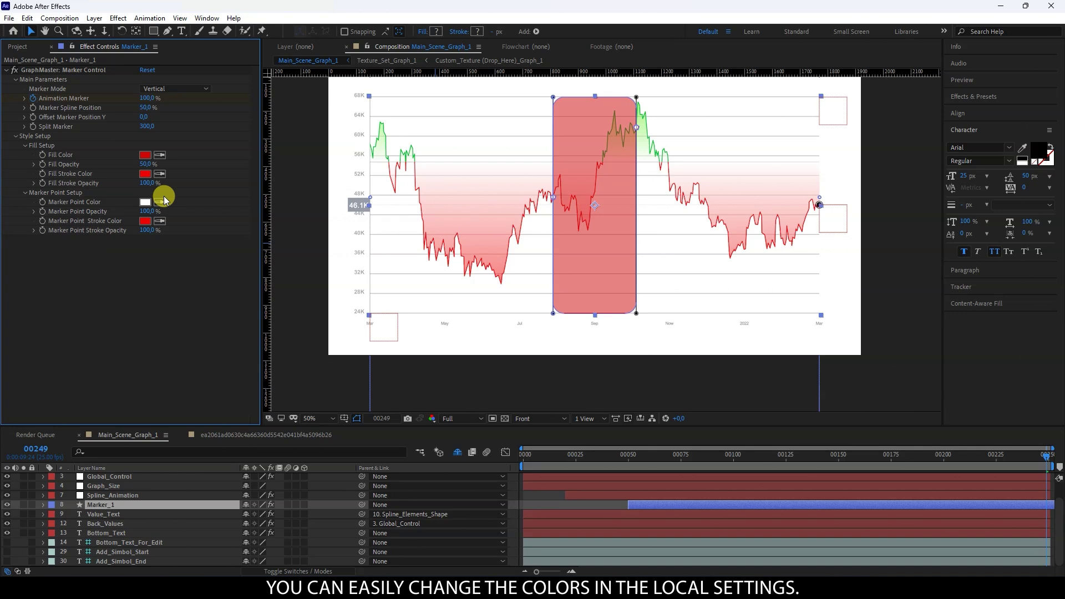
{"action": "left_click", "coordinate": [144, 155]}
{"action": "left_click", "coordinate": [667, 333]}
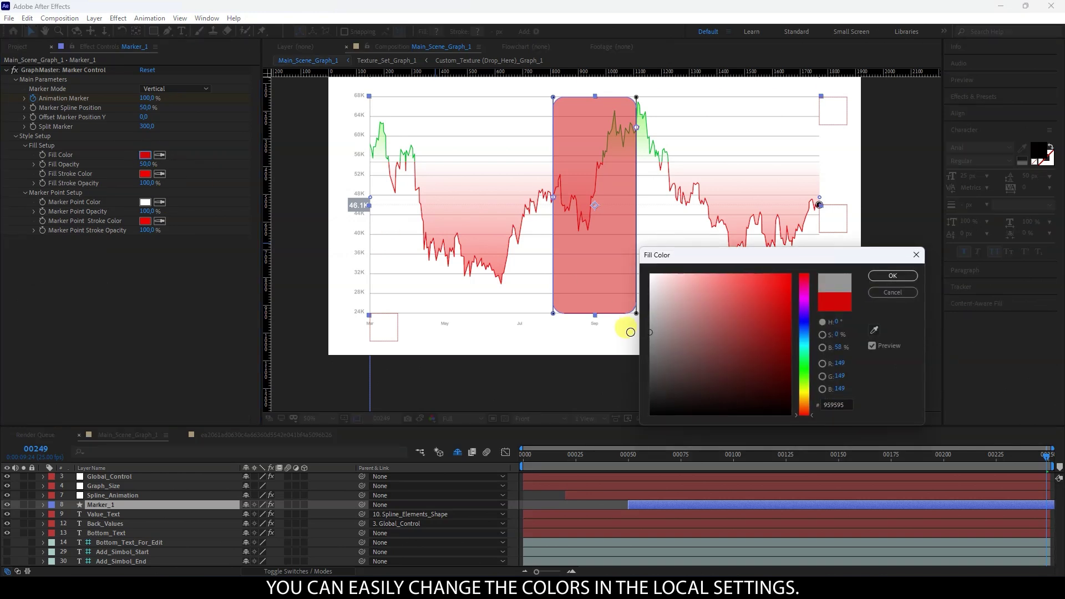
{"action": "left_click_drag", "start_coordinate": [630, 332], "coordinate": [633, 336]}
{"action": "left_click", "coordinate": [885, 276]}
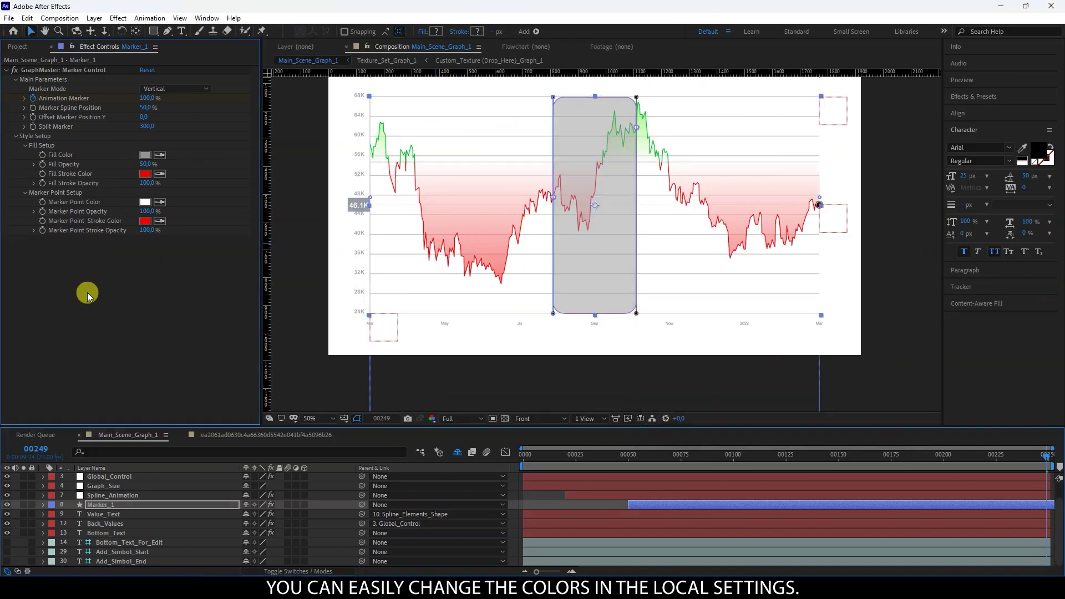
{"action": "left_click", "coordinate": [25, 194]}
Try the Horizontal and Cross marker modes on Marker_1's sector selection
{"action": "left_click", "coordinate": [168, 89]}
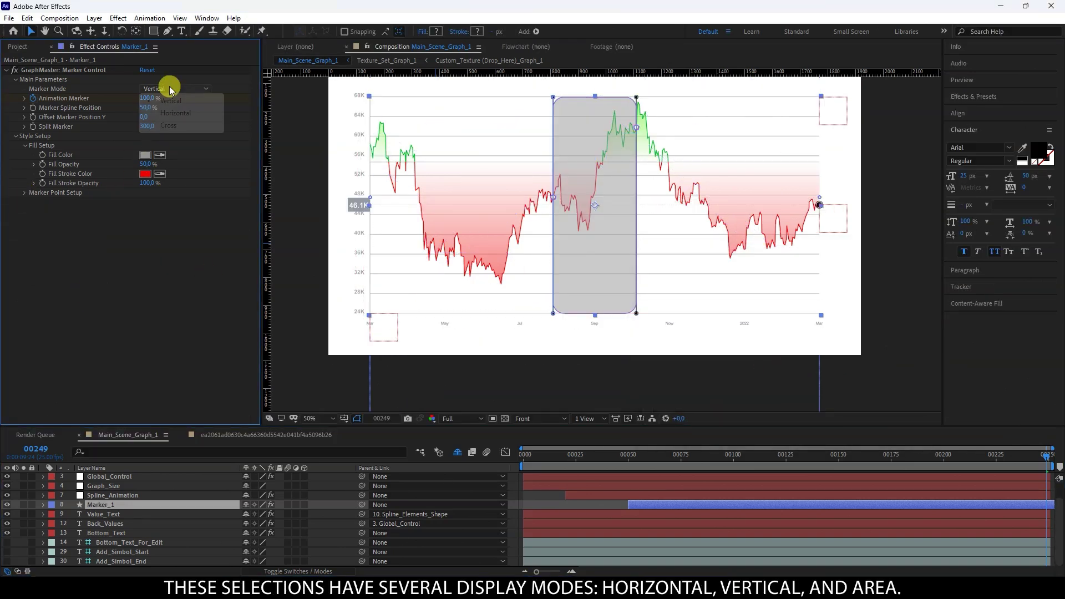
{"action": "left_click", "coordinate": [172, 118]}
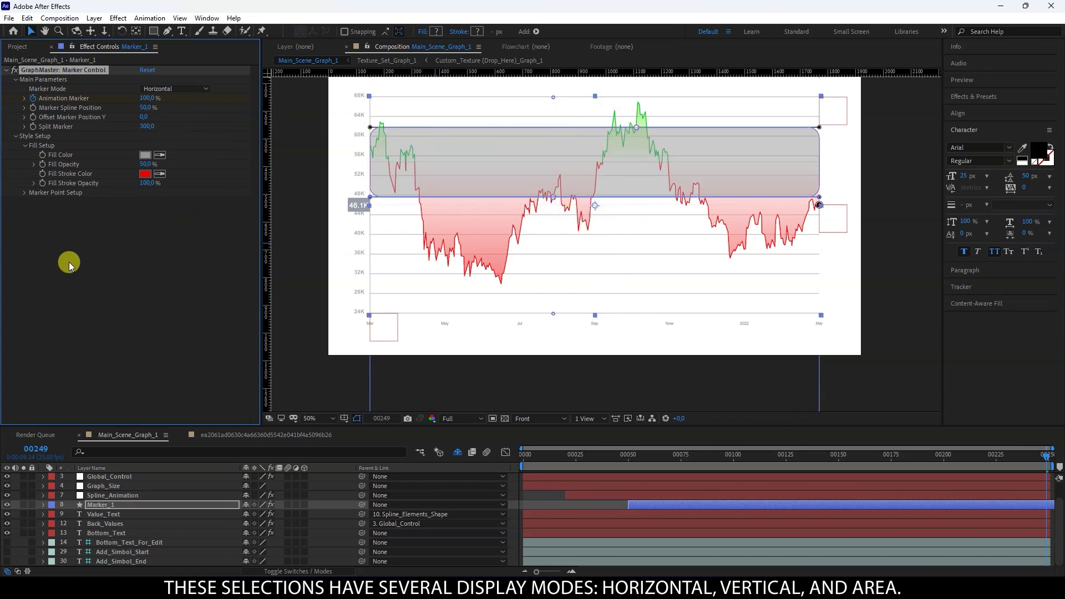
{"action": "left_click", "coordinate": [168, 88]}
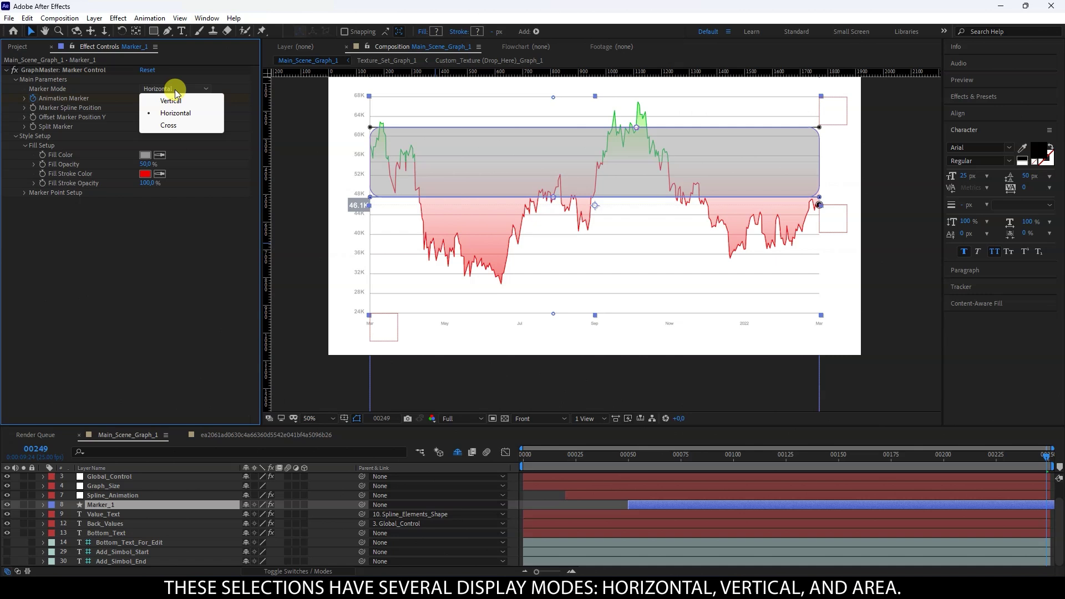
{"action": "left_click", "coordinate": [166, 125]}
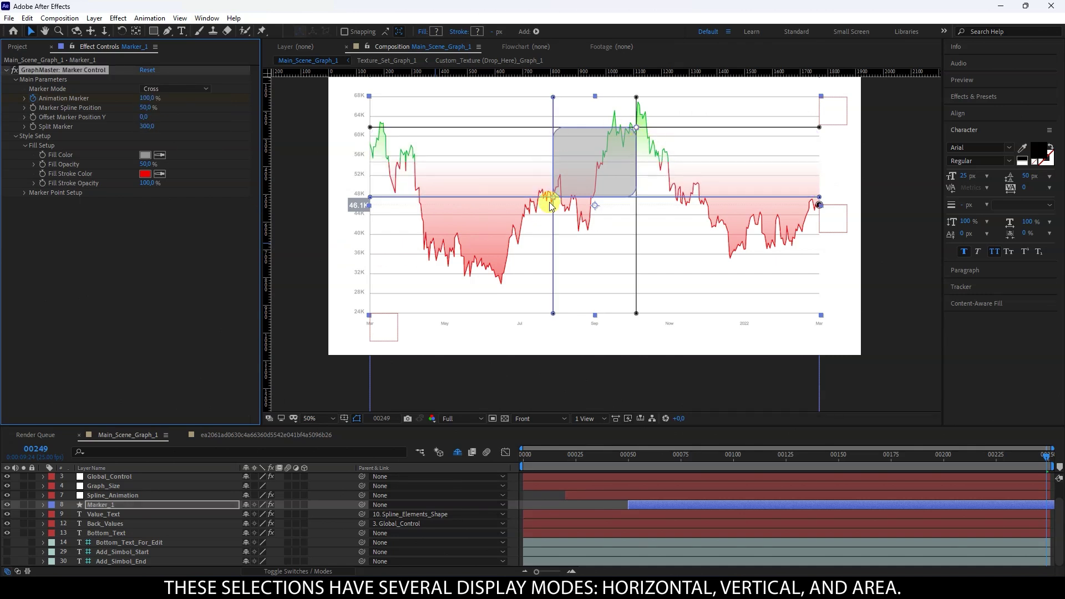
Set Marker_1's Split Marker to 0 and its Marker Mode to Vertical
{"action": "left_click", "coordinate": [145, 126]}
{"action": "type", "text": "0"}
{"action": "left_click", "coordinate": [127, 258]}
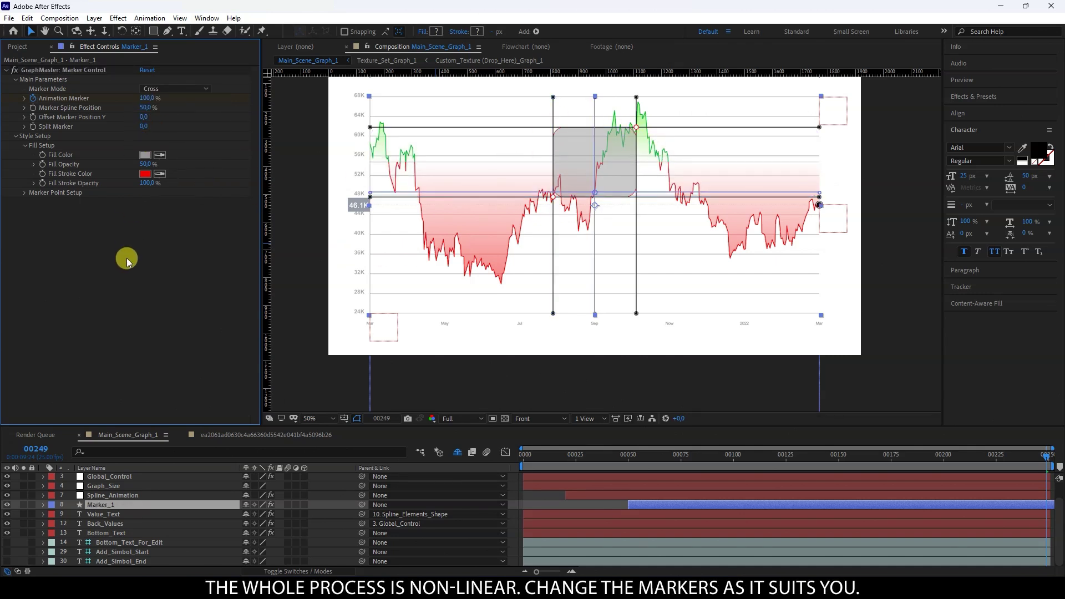
{"action": "left_click", "coordinate": [164, 89]}
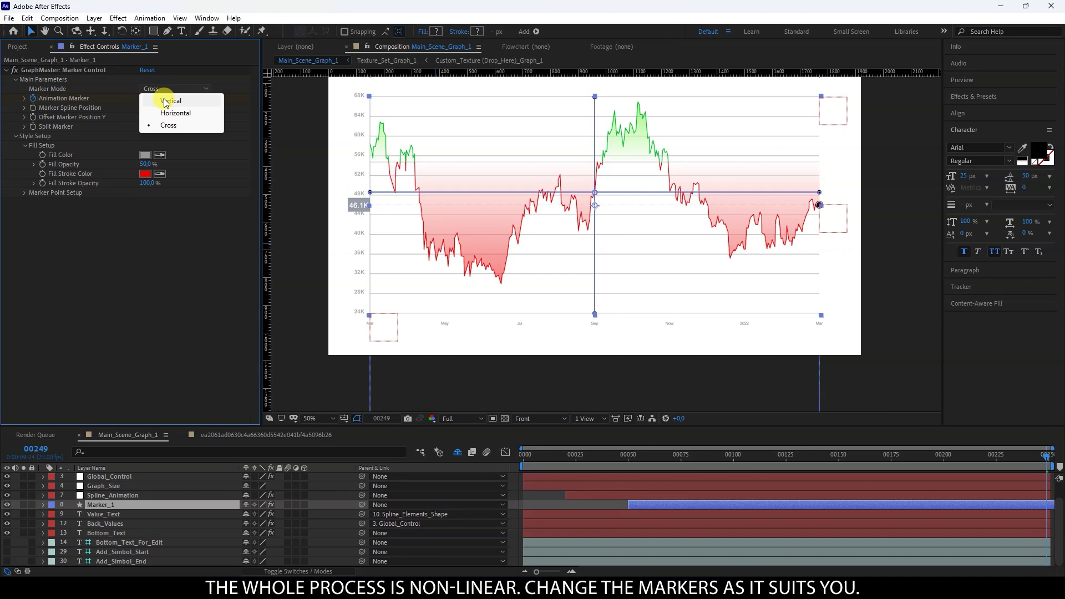
{"action": "left_click", "coordinate": [165, 101]}
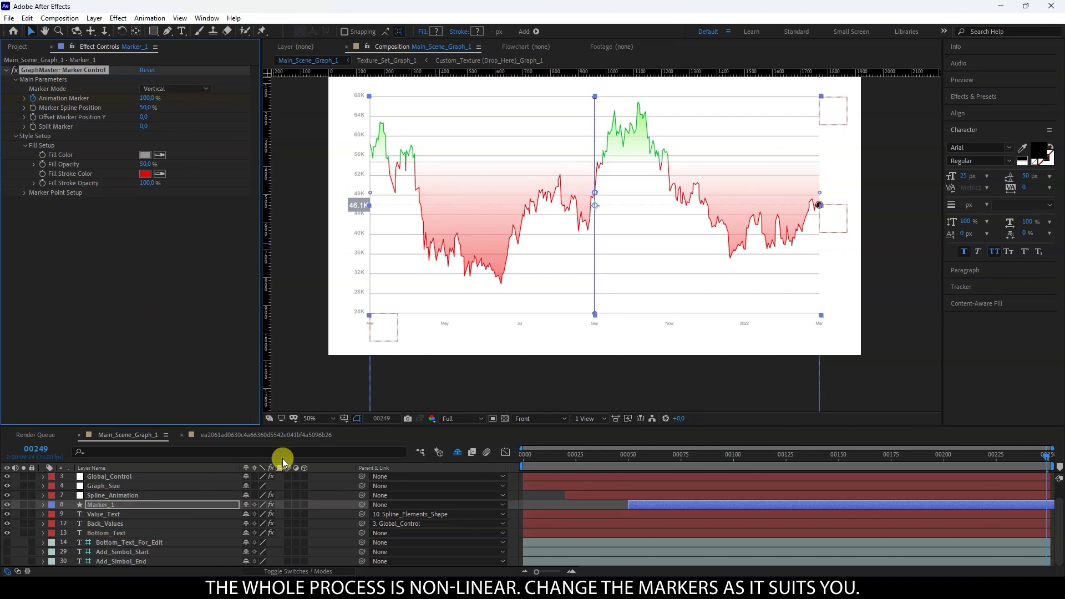
Duplicate the Marker_1 layer and shift the copy so it starts slightly later than the original in the timeline
{"action": "left_click", "coordinate": [550, 505]}
{"action": "left_click", "coordinate": [645, 504]}
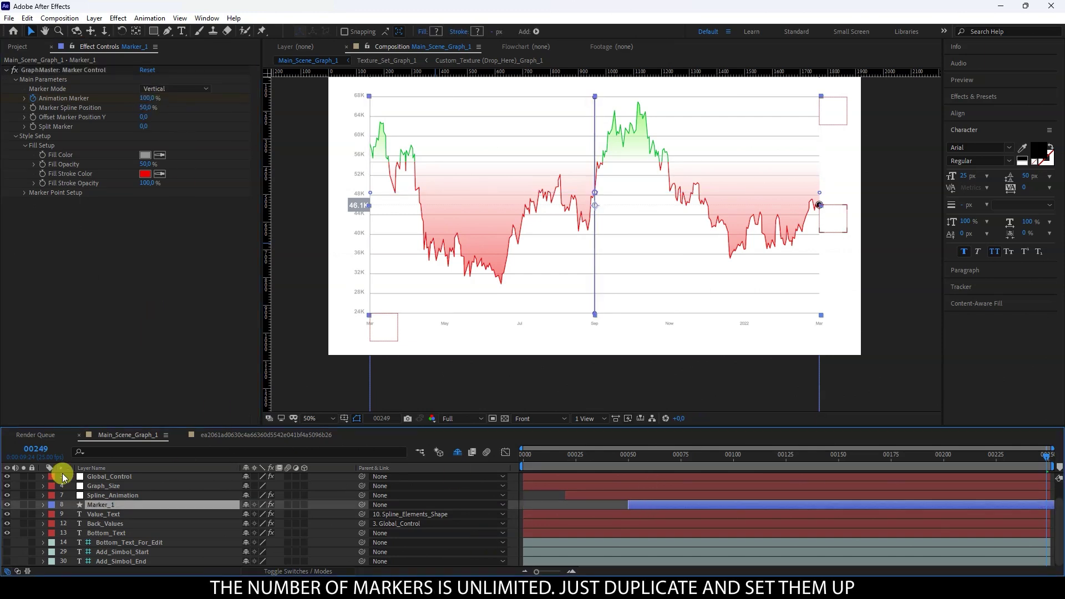
{"action": "key", "text": "ctrl+d"}
{"action": "left_click_drag", "start_coordinate": [645, 505], "coordinate": [681, 504]}
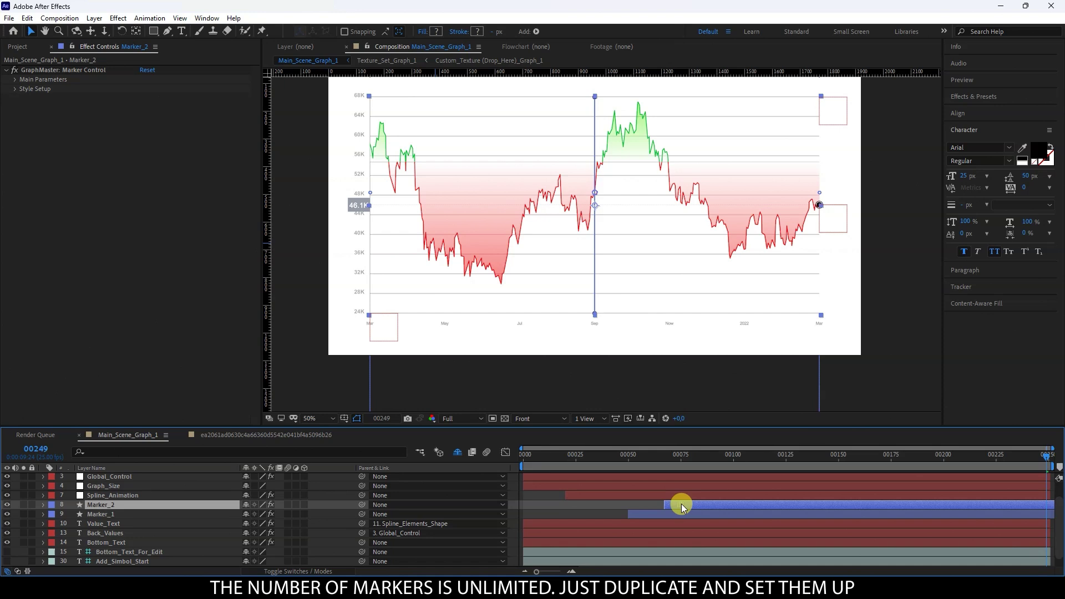
Set Marker_2's Marker Spline Position to 60% with the playhead at frame 78, and deselect the layer
{"action": "left_click", "coordinate": [687, 458]}
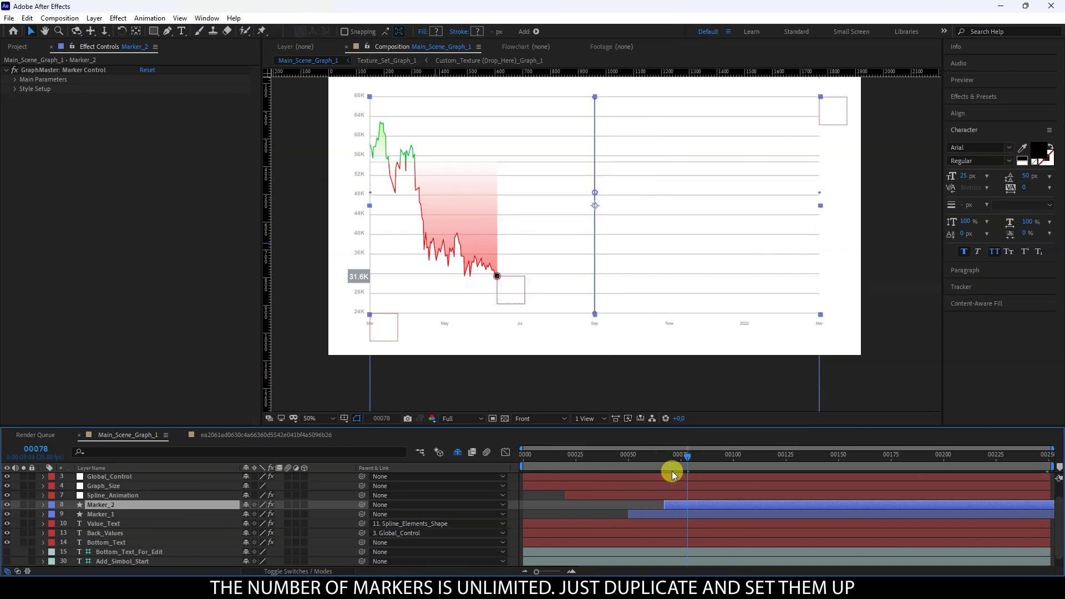
{"action": "left_click", "coordinate": [15, 79]}
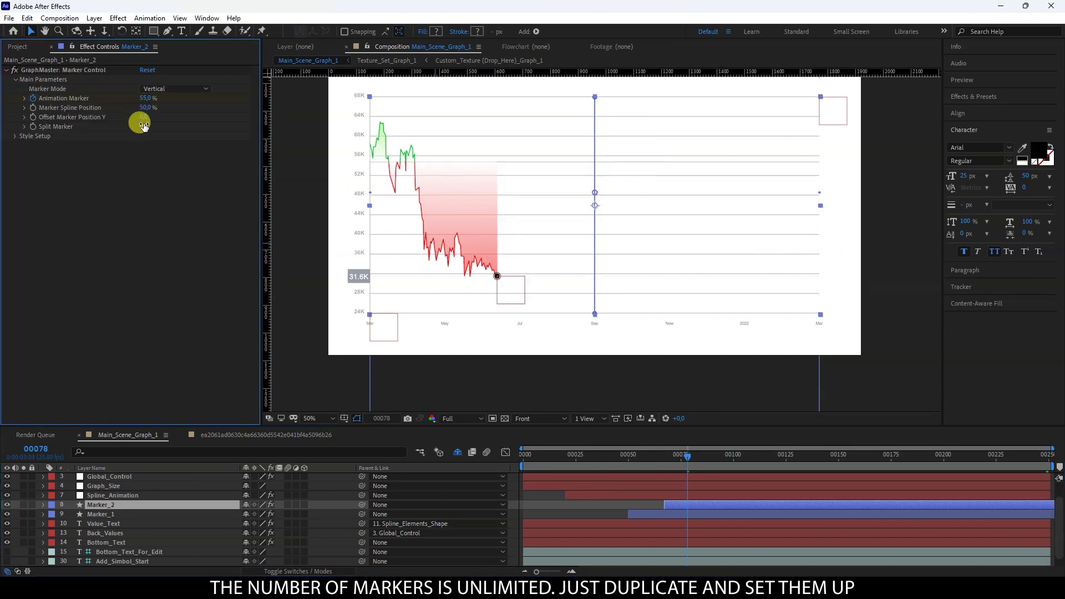
{"action": "left_click_drag", "start_coordinate": [141, 107], "coordinate": [147, 105]}
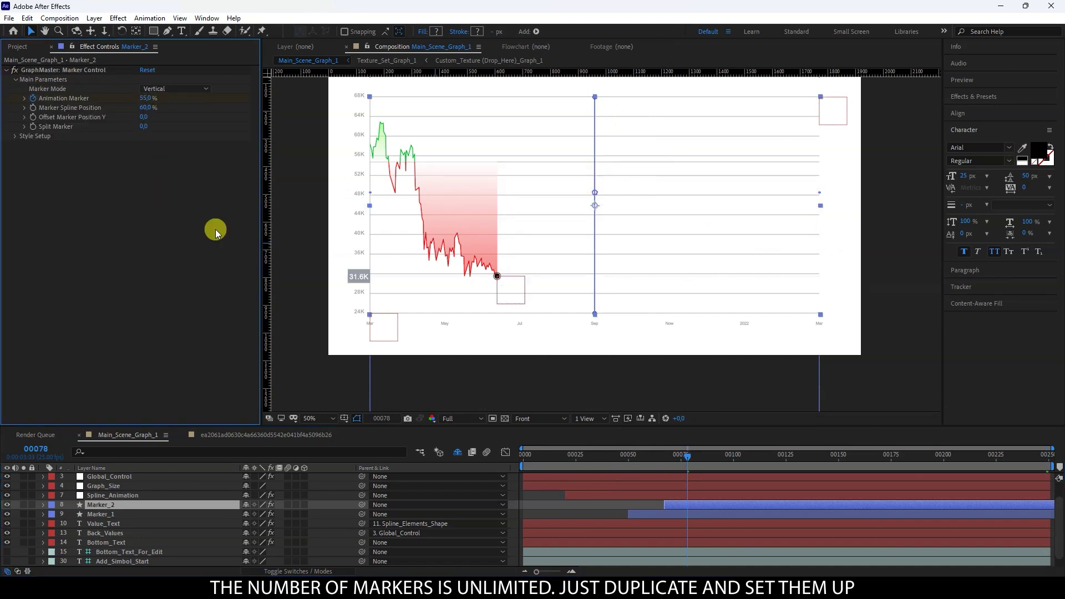
{"action": "left_click", "coordinate": [584, 504]}
{"action": "left_click", "coordinate": [605, 491]}
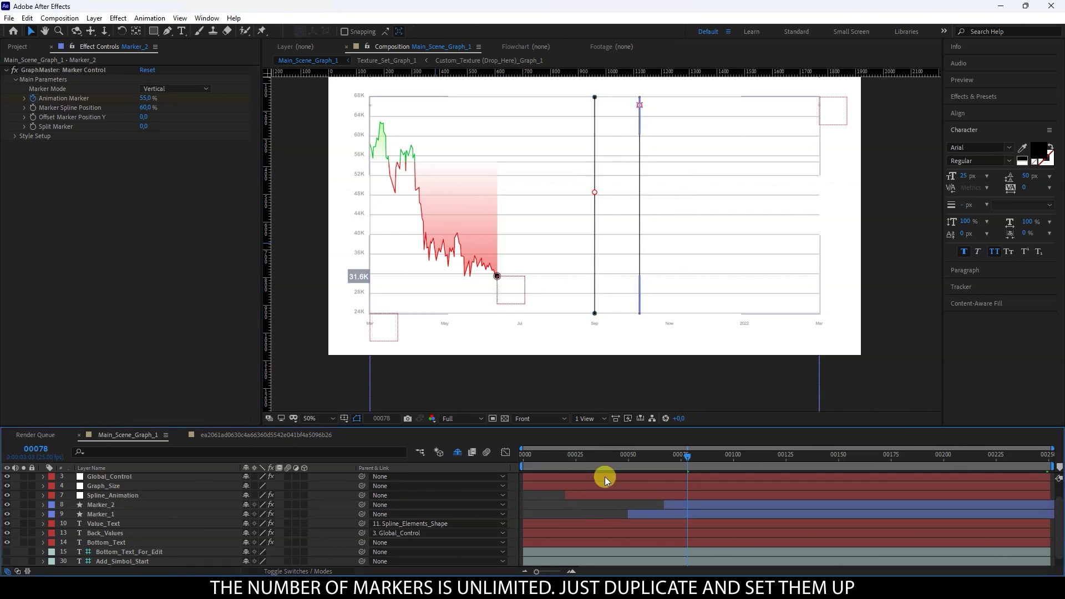
Shift Marker_1 and Marker_2 together in the timeline so that Marker_1 starts at frame 150
{"action": "left_click", "coordinate": [793, 456]}
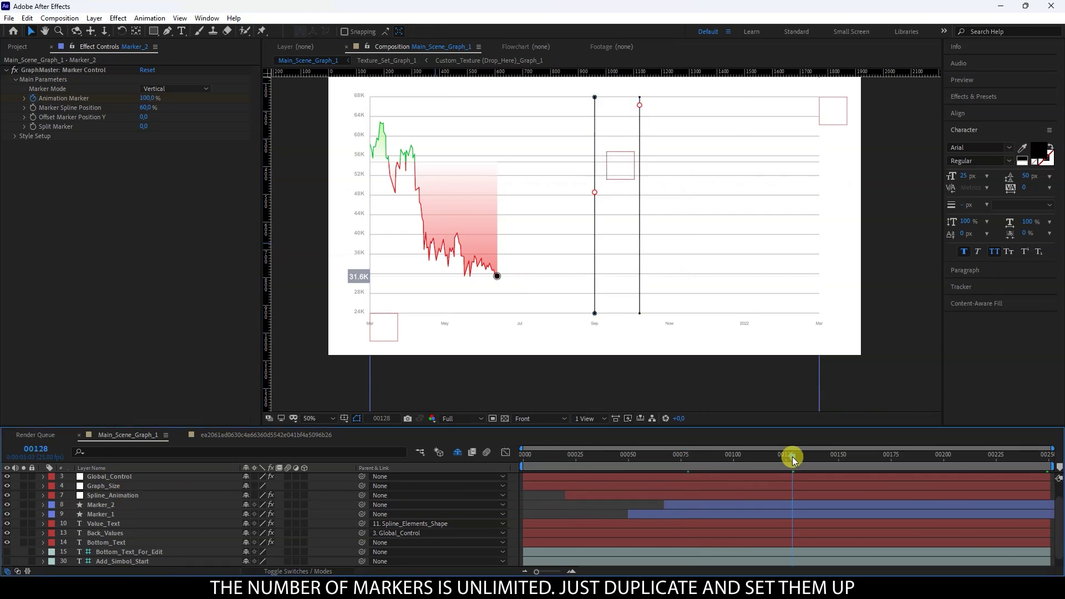
{"action": "left_click", "coordinate": [838, 455]}
{"action": "left_click", "coordinate": [699, 504]}
{"action": "left_click", "coordinate": [678, 517], "text": "ctrl"}
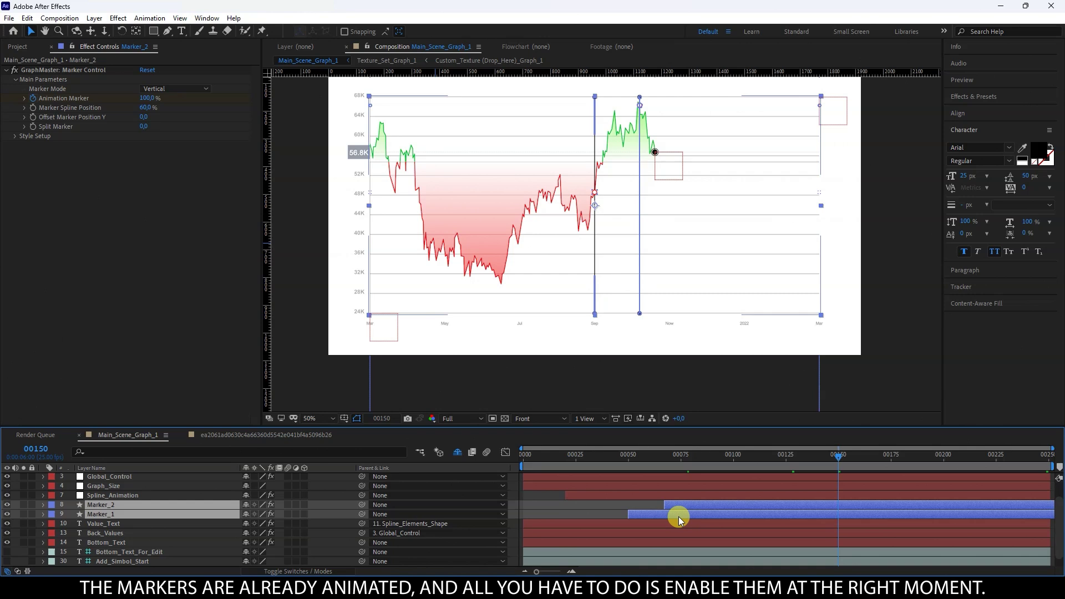
{"action": "left_click_drag", "start_coordinate": [678, 517], "coordinate": [877, 513]}
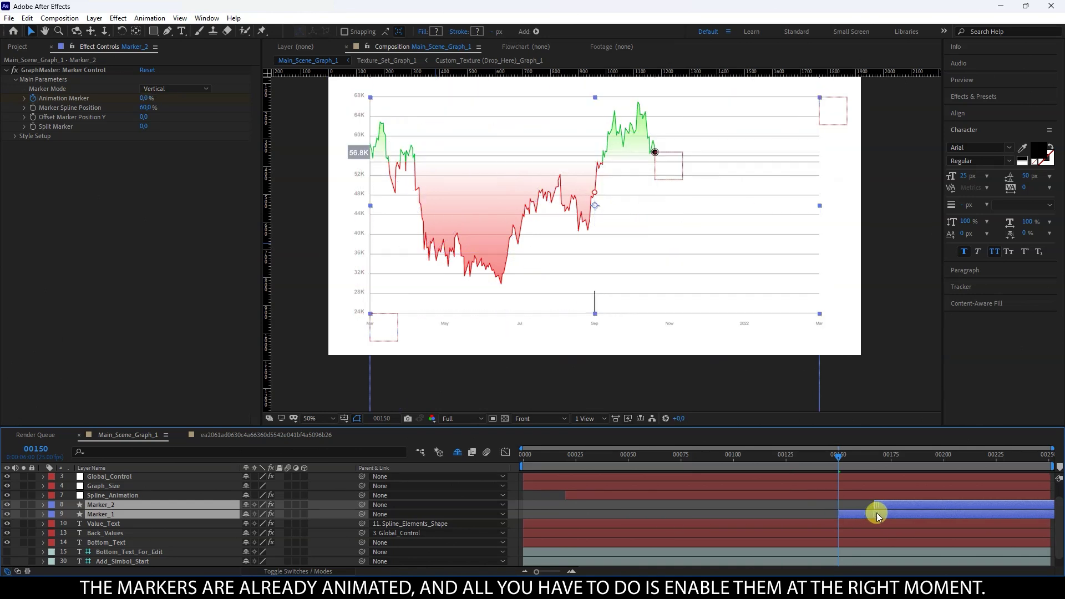
Deselect the marker layers and check their animation at several frames from 160 to 229
{"action": "left_click", "coordinate": [801, 511]}
{"action": "left_click", "coordinate": [859, 454]}
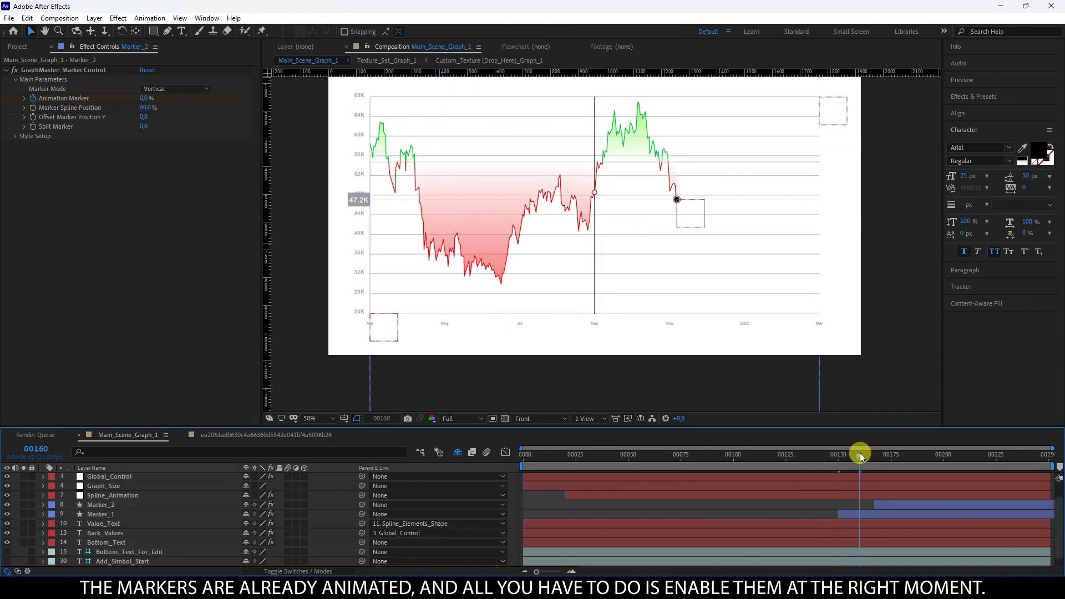
{"action": "left_click", "coordinate": [892, 454]}
{"action": "left_click", "coordinate": [944, 454]}
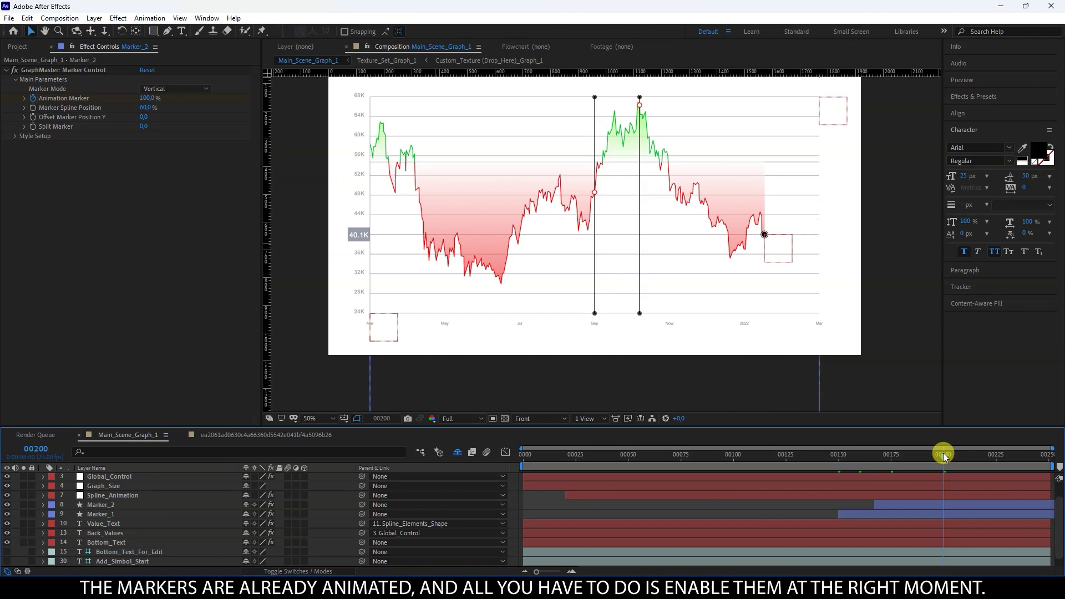
{"action": "left_click", "coordinate": [1004, 454]}
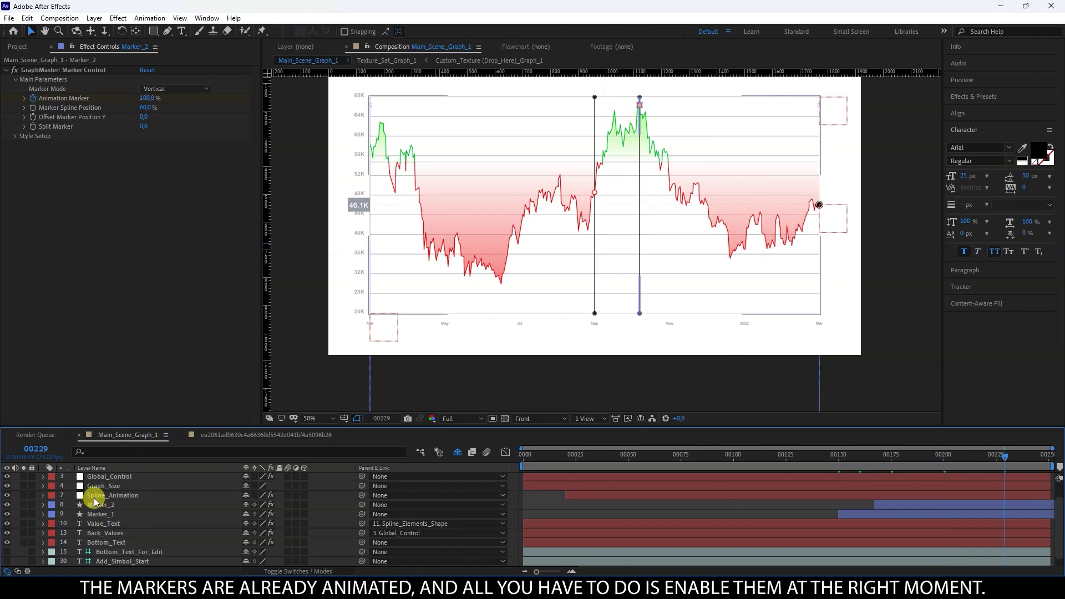
Set Marker_1's Split Marker to 30 and its Fill Color to red F80202
{"action": "left_click", "coordinate": [890, 514]}
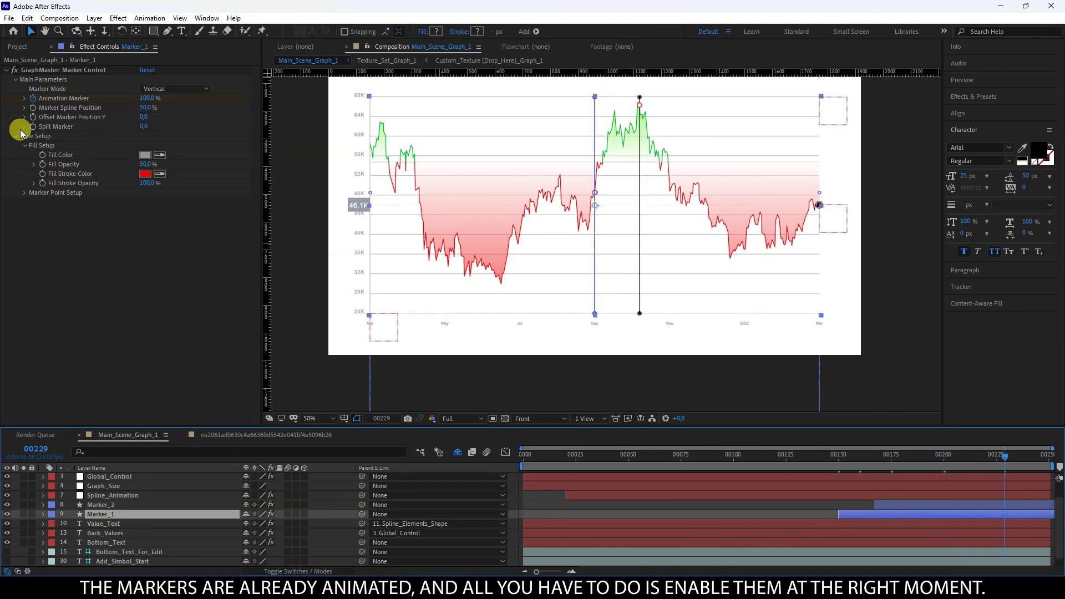
{"action": "left_click", "coordinate": [143, 126]}
{"action": "type", "text": "30"}
{"action": "key", "text": "Return"}
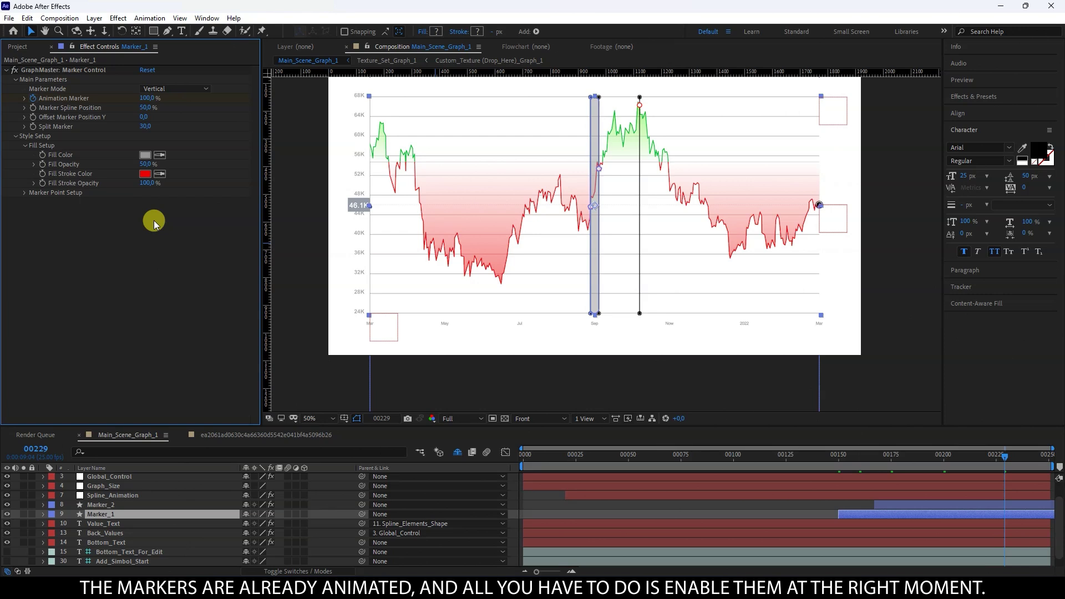
{"action": "left_click", "coordinate": [145, 154]}
{"action": "left_click", "coordinate": [789, 278]}
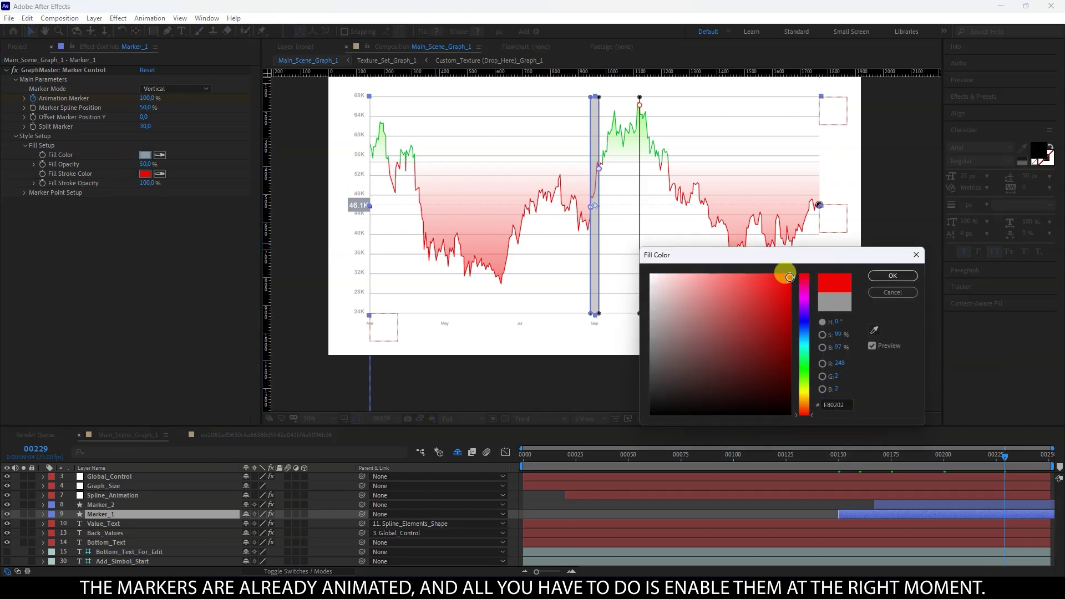
{"action": "left_click", "coordinate": [890, 278]}
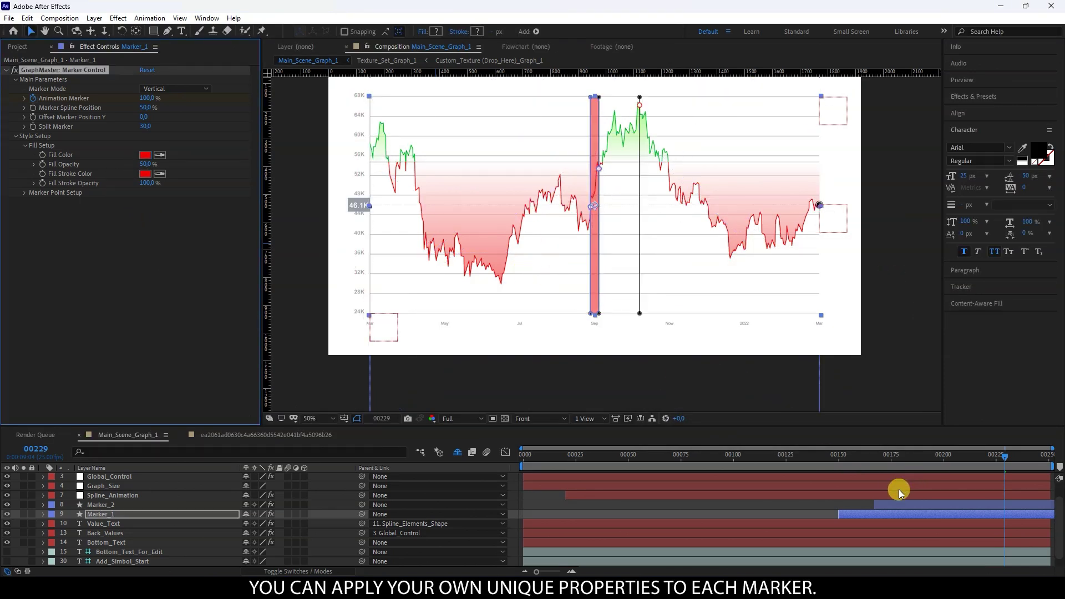
Set Marker_2's Split Marker to 100
{"action": "left_click", "coordinate": [885, 505]}
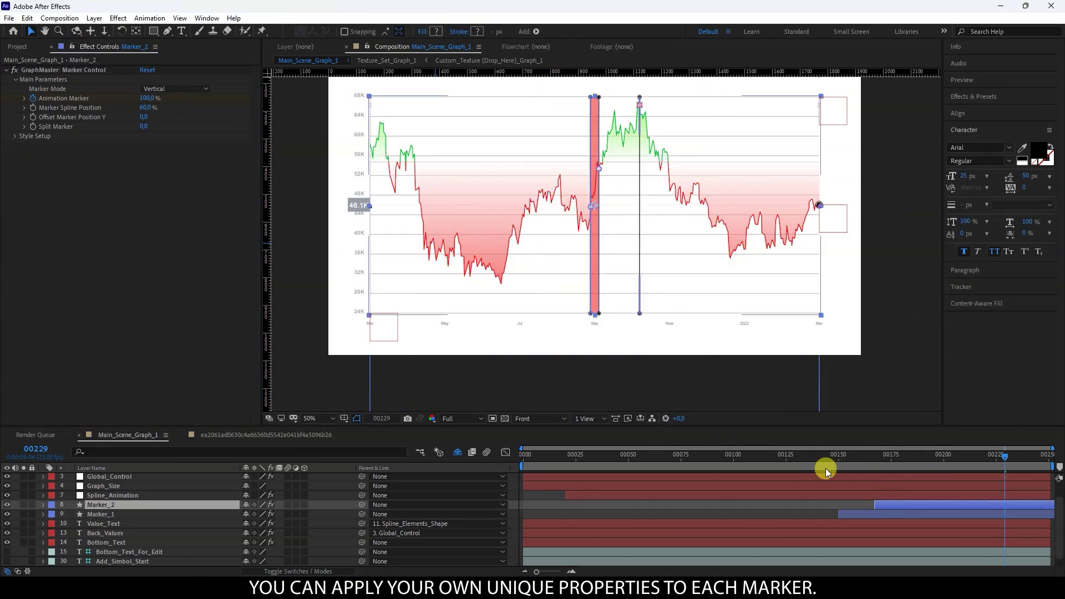
{"action": "left_click", "coordinate": [143, 128]}
{"action": "type", "text": "100"}
{"action": "key", "text": "Return"}
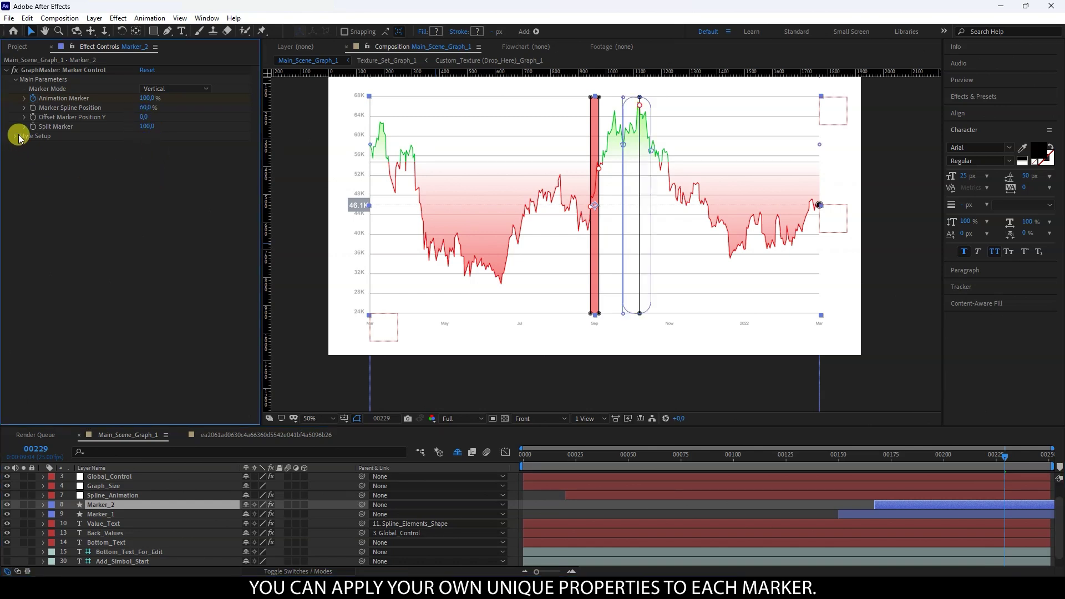
Set Marker_2's Fill Color to green 17F374
{"action": "left_click", "coordinate": [16, 135]}
{"action": "left_click", "coordinate": [25, 146]}
{"action": "left_click", "coordinate": [145, 155]}
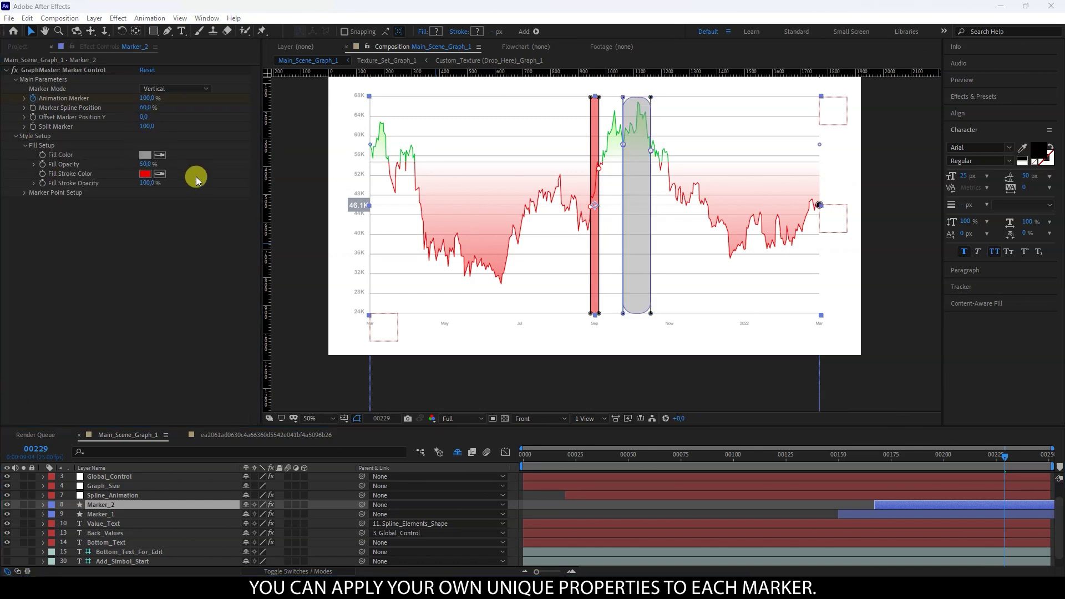
{"action": "left_click", "coordinate": [805, 355]}
{"action": "left_click", "coordinate": [779, 277]}
{"action": "left_click", "coordinate": [893, 276]}
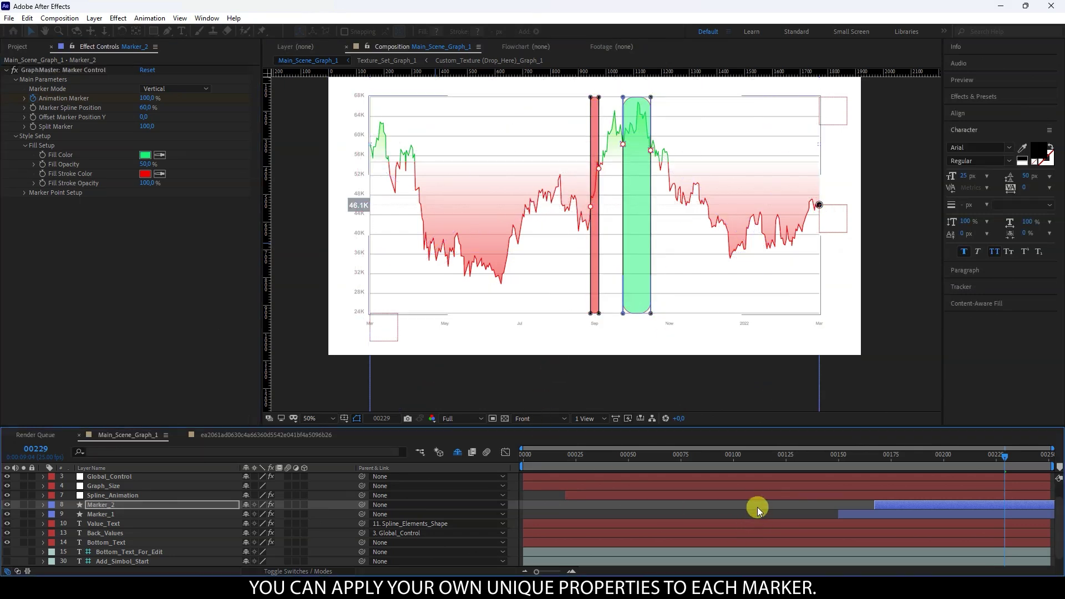
Duplicate Marker_2 with the copy starting about 17 frames later, and set the copy's Marker Spline Position to 80%
{"action": "key", "text": "ctrl+d"}
{"action": "left_click_drag", "start_coordinate": [890, 506], "coordinate": [925, 506]}
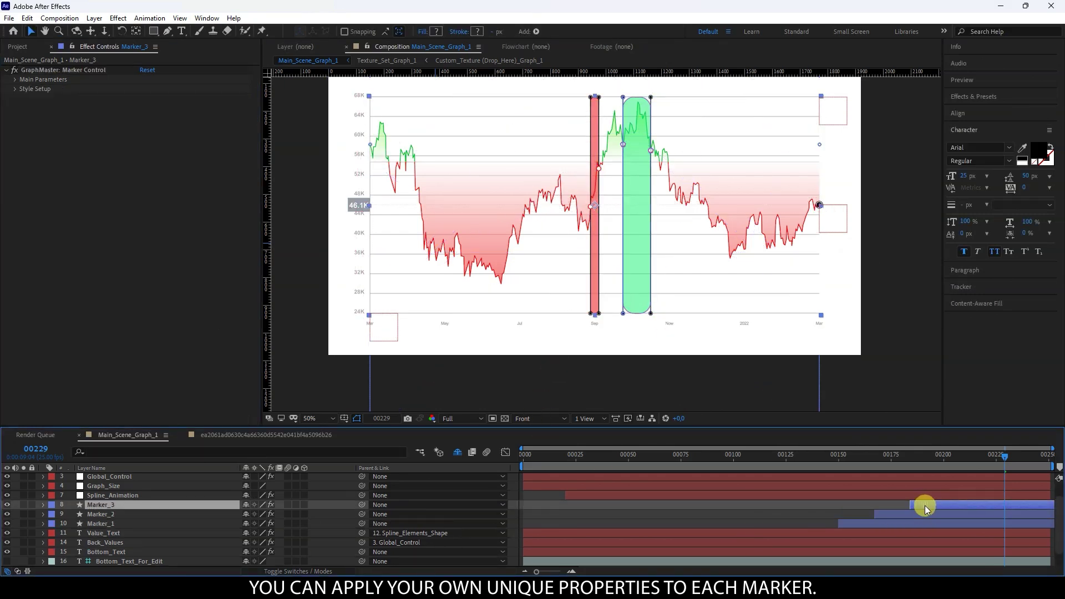
{"action": "left_click", "coordinate": [15, 80]}
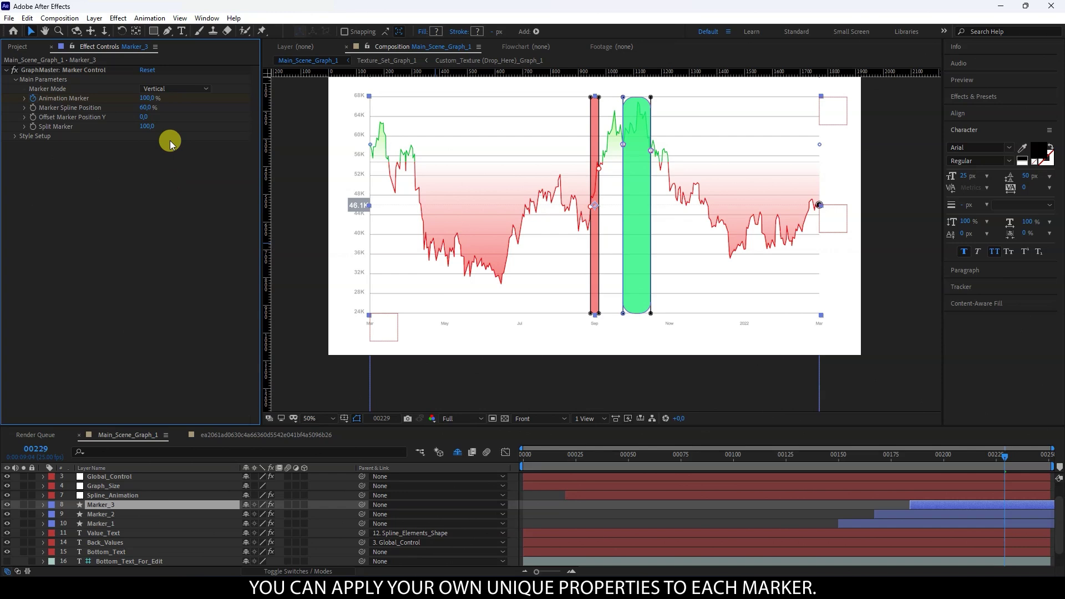
{"action": "left_click", "coordinate": [146, 108]}
{"action": "type", "text": "80"}
{"action": "key", "text": "Return"}
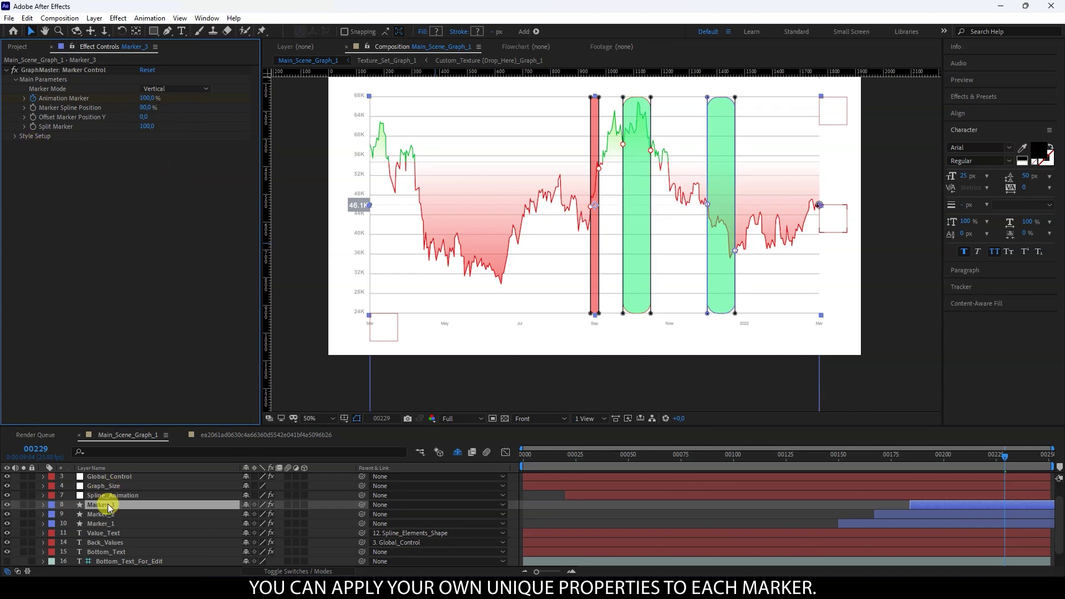
{"action": "left_click", "coordinate": [15, 137]}
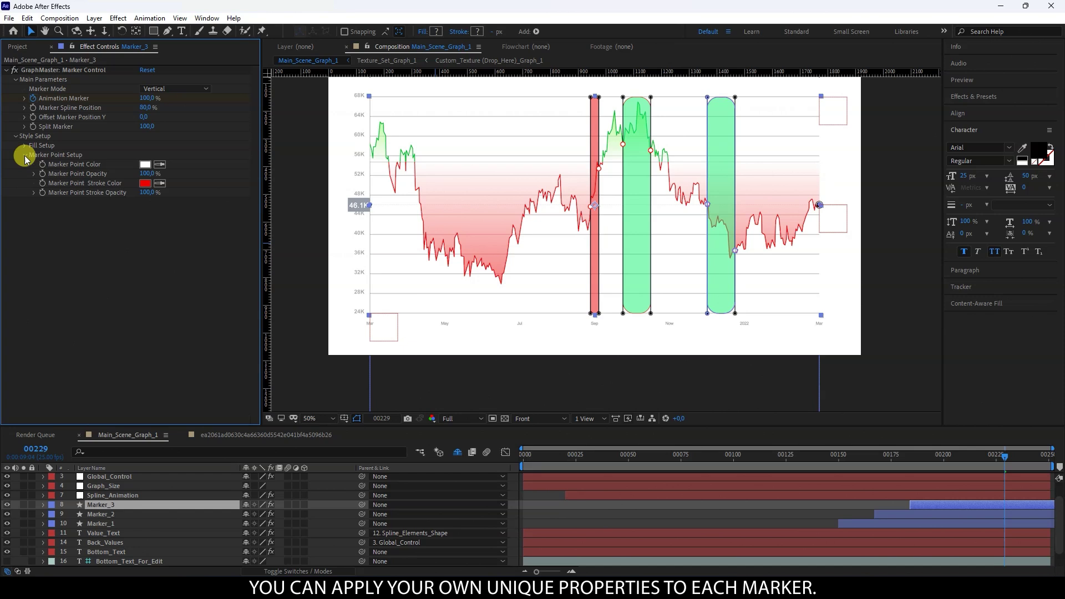
{"action": "left_click", "coordinate": [147, 185]}
{"action": "left_click", "coordinate": [891, 293]}
{"action": "left_click", "coordinate": [25, 154]}
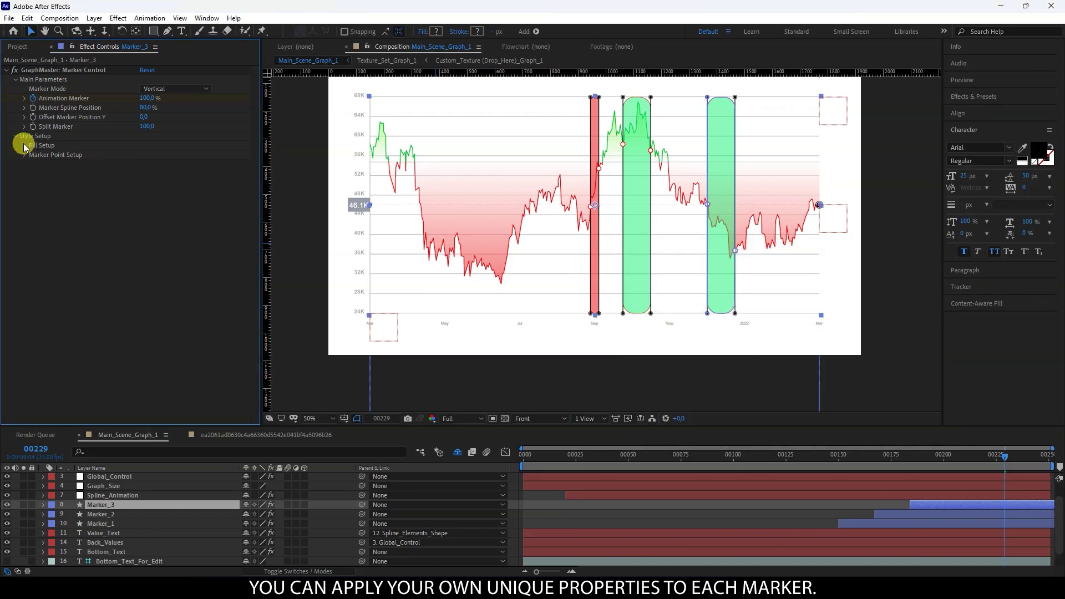
Set Marker_3's Fill Color to a saturated blue-violet
{"action": "left_click", "coordinate": [24, 146]}
{"action": "left_click", "coordinate": [145, 156]}
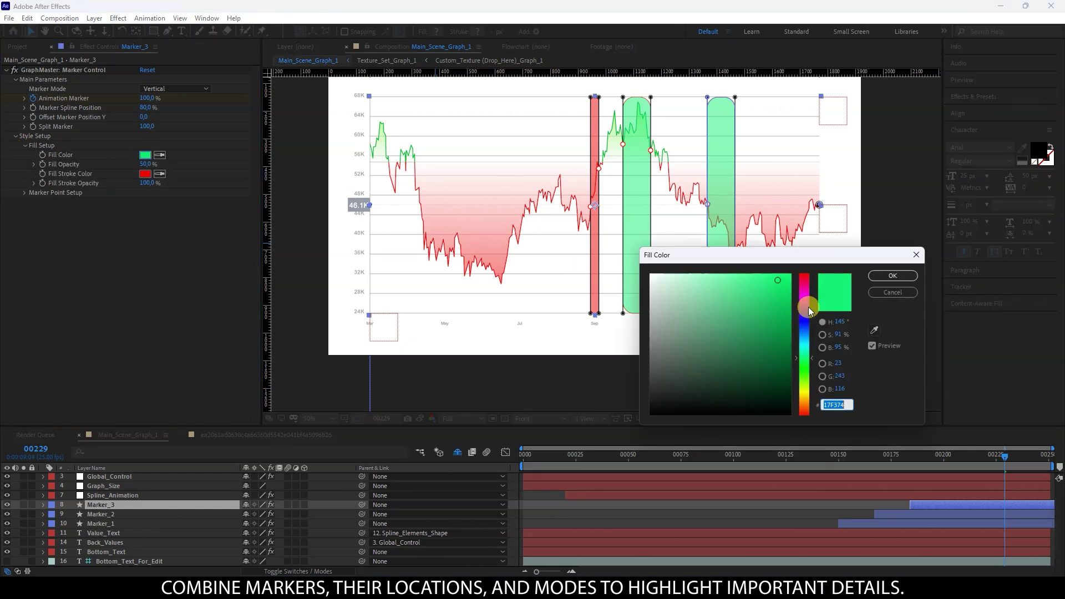
{"action": "left_click_drag", "start_coordinate": [808, 308], "coordinate": [808, 317]}
{"action": "left_click", "coordinate": [893, 276]}
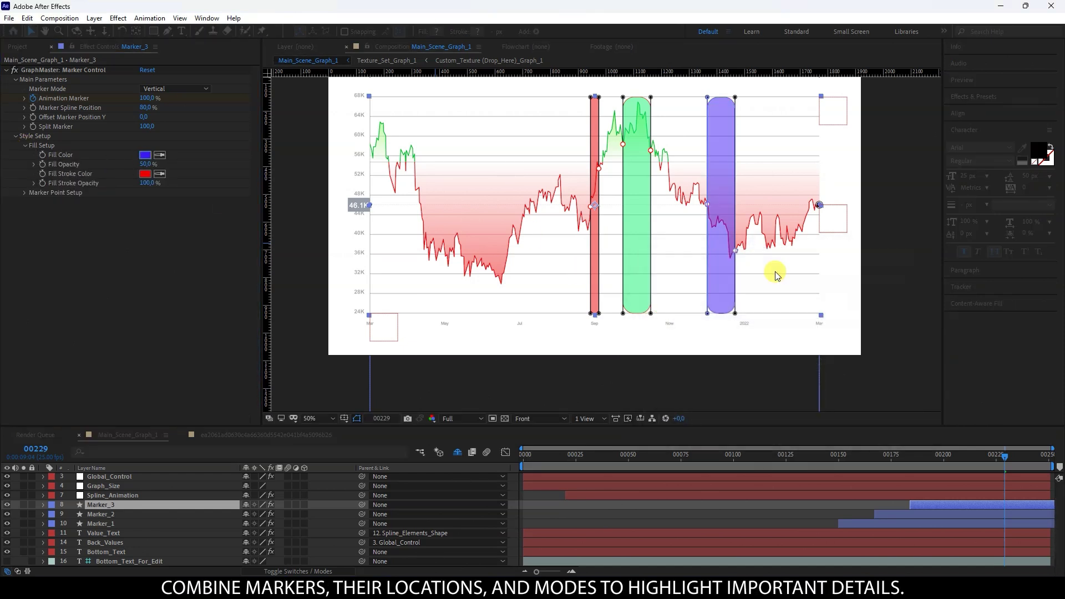
Deselect Marker_3 and check the animation of all three markers between frames 155 and 250
{"action": "left_click", "coordinate": [673, 507]}
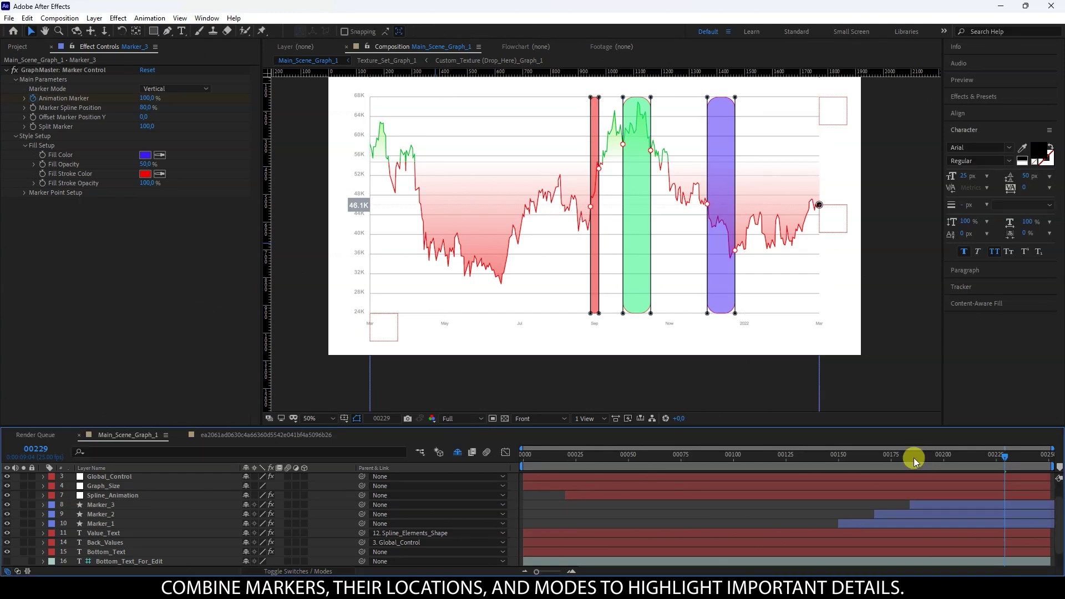
{"action": "left_click_drag", "start_coordinate": [914, 458], "coordinate": [854, 458]}
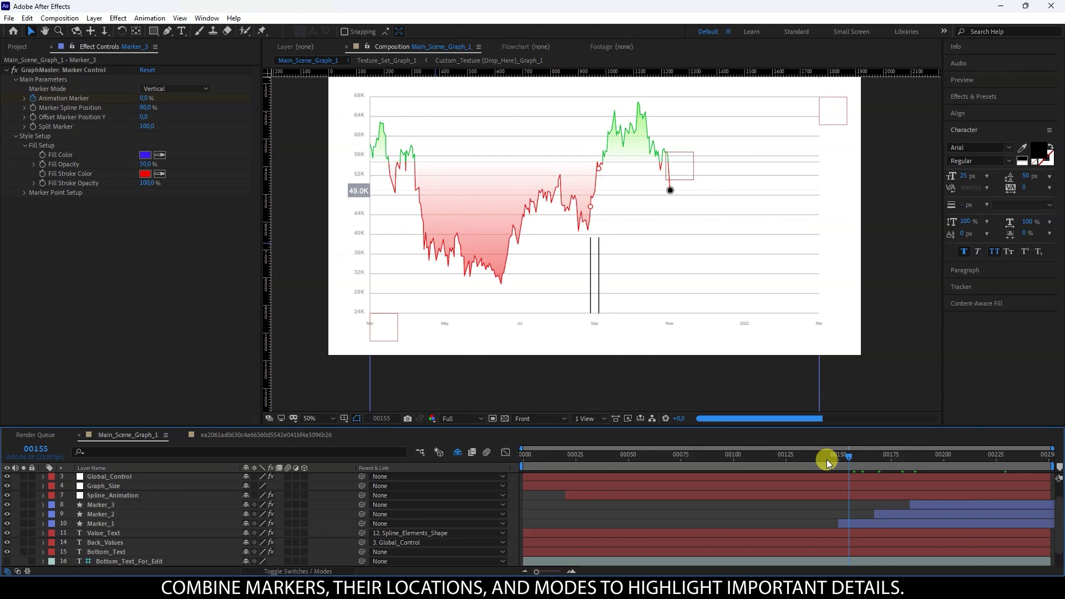
{"action": "left_click_drag", "start_coordinate": [827, 459], "coordinate": [1049, 457]}
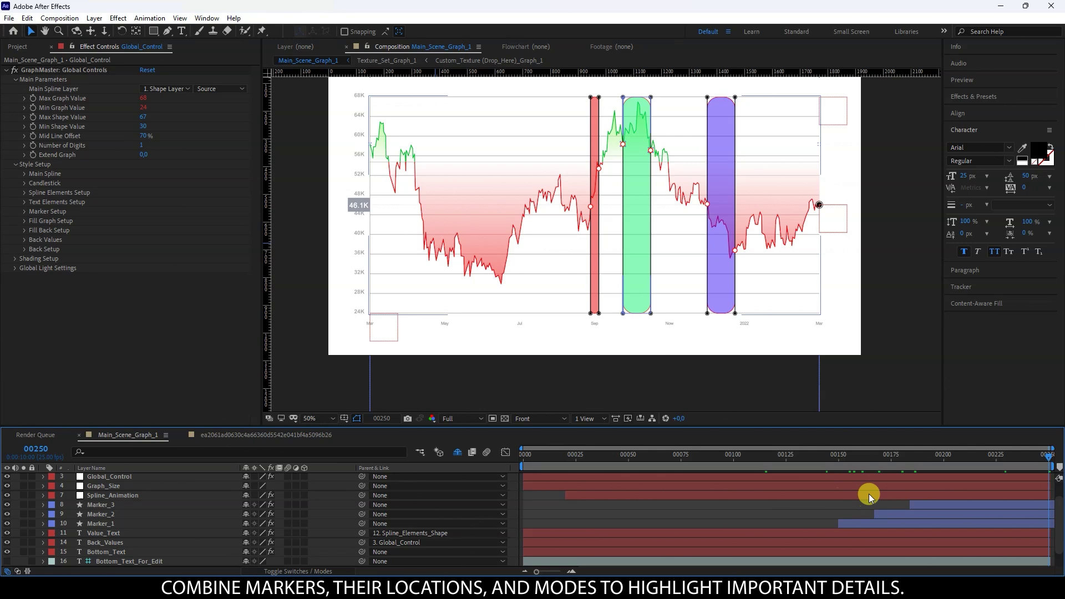
{"action": "left_click", "coordinate": [878, 462]}
{"action": "left_click", "coordinate": [957, 461]}
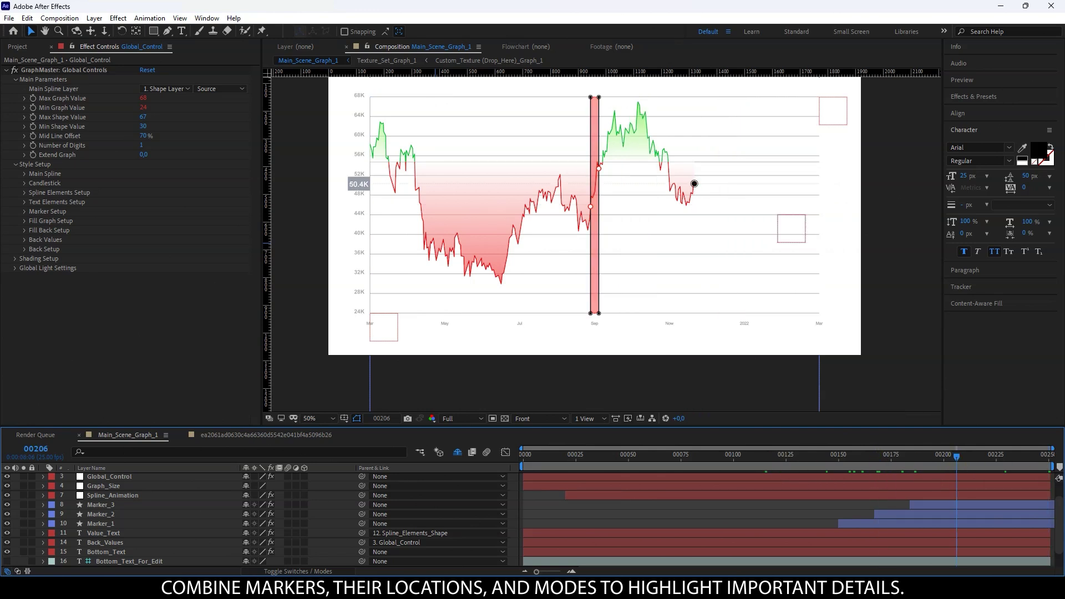
{"action": "left_click_drag", "start_coordinate": [957, 458], "coordinate": [1048, 459]}
Switch Marker_3's Marker Mode to Horizontal
{"action": "left_click", "coordinate": [927, 504]}
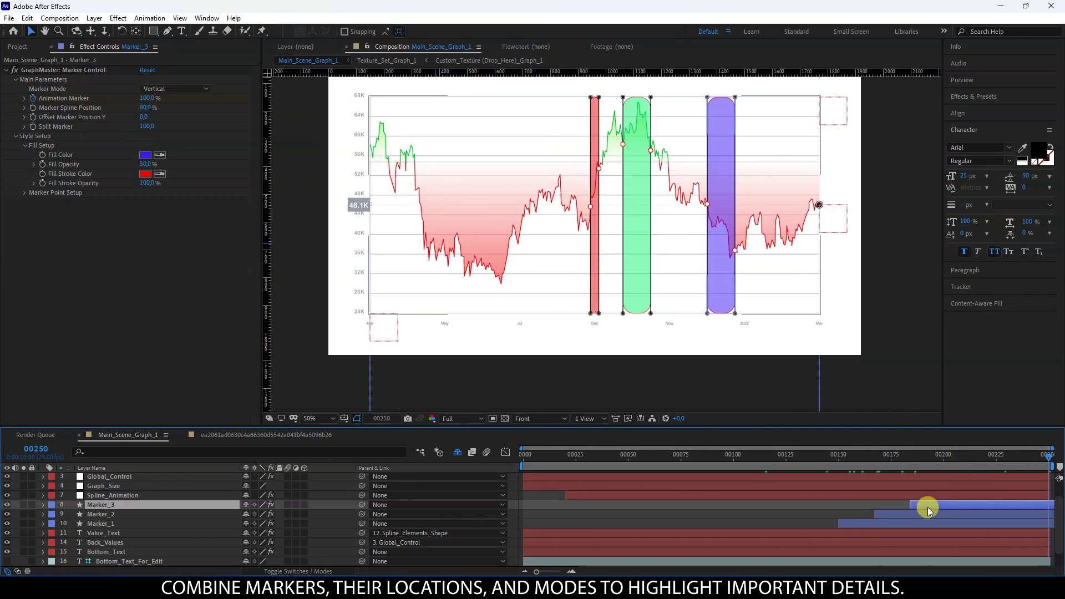
{"action": "left_click", "coordinate": [168, 89]}
{"action": "left_click", "coordinate": [175, 113]}
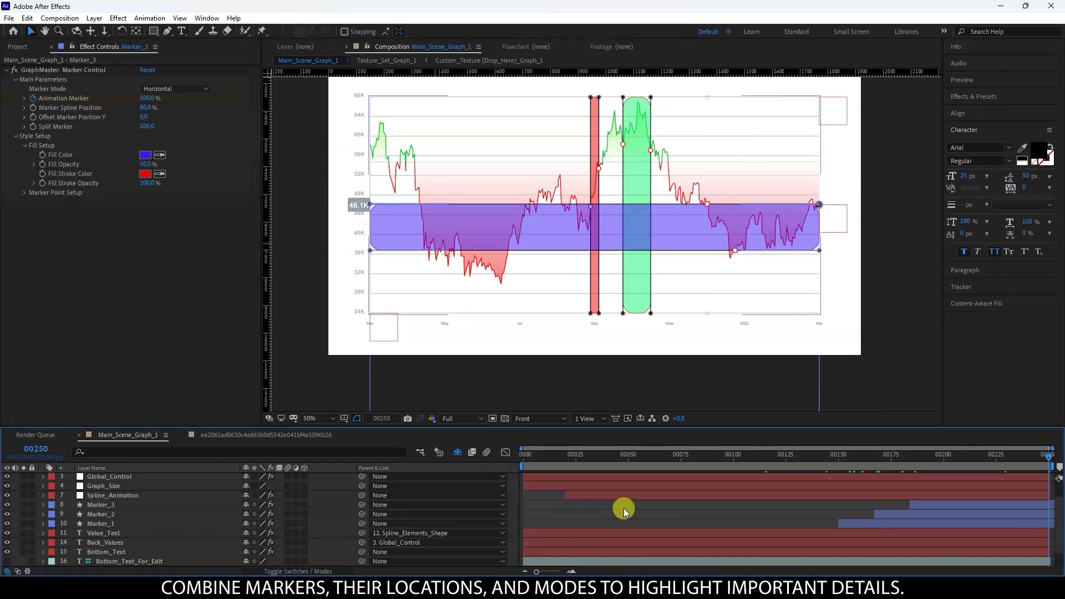
Shrink the graph by moving the Global_Control null up and inward and the Graph_Size null down and inward
{"action": "left_click", "coordinate": [370, 327]}
{"action": "left_click_drag", "start_coordinate": [421, 314], "coordinate": [473, 279]}
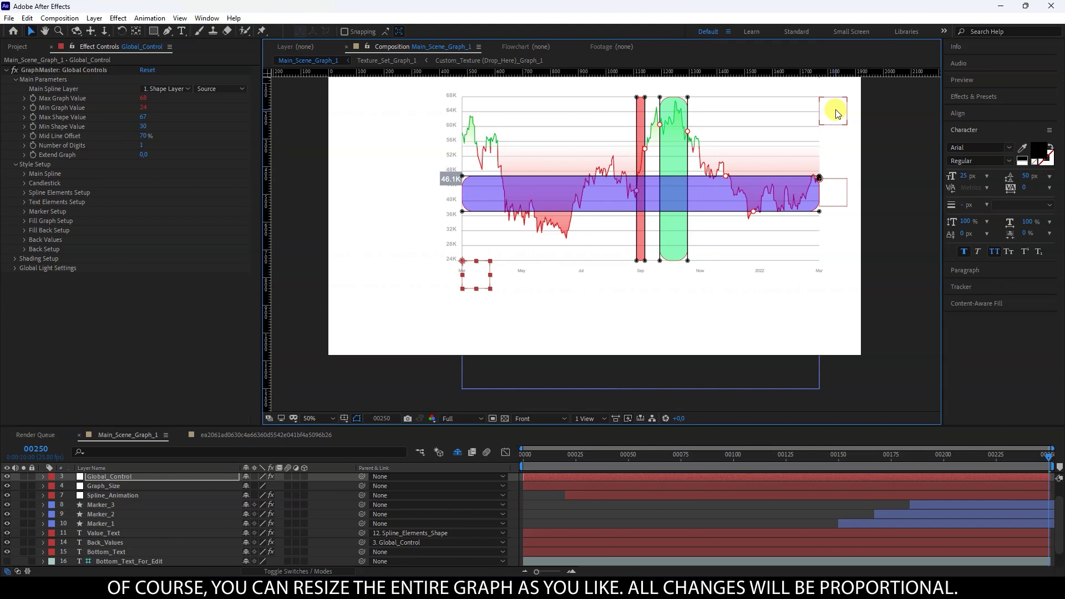
{"action": "left_click_drag", "start_coordinate": [837, 113], "coordinate": [785, 178]}
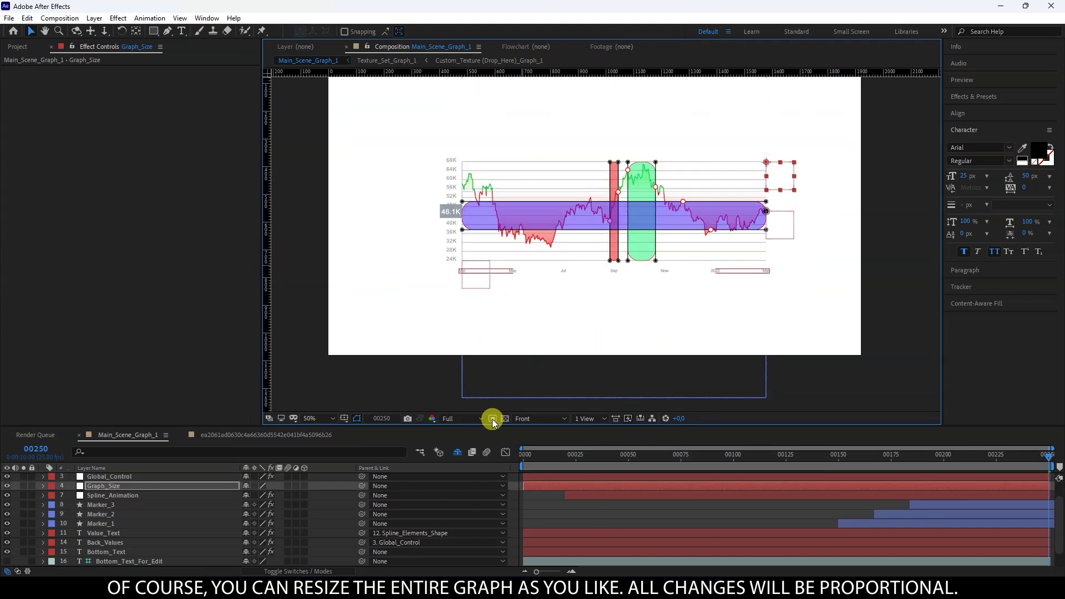
Enlarge the graph by moving Global_Control to the composition's lower-left area and Graph_Size near its upper-right corner, and deselect
{"action": "left_click", "coordinate": [535, 504]}
{"action": "left_click_drag", "start_coordinate": [472, 274], "coordinate": [375, 328]}
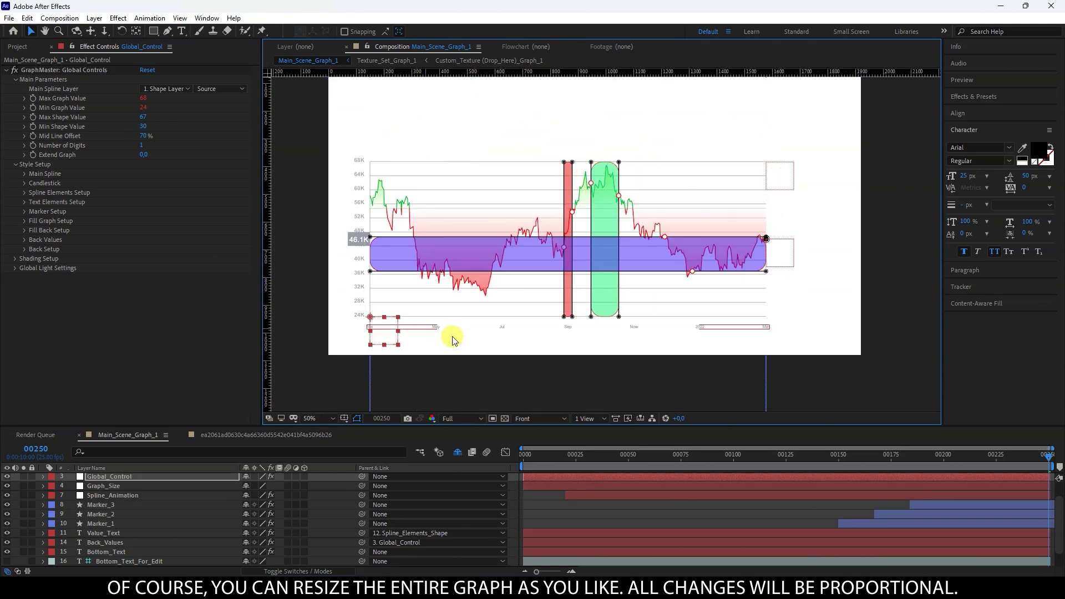
{"action": "left_click", "coordinate": [793, 179]}
{"action": "left_click_drag", "start_coordinate": [837, 113], "coordinate": [844, 100]}
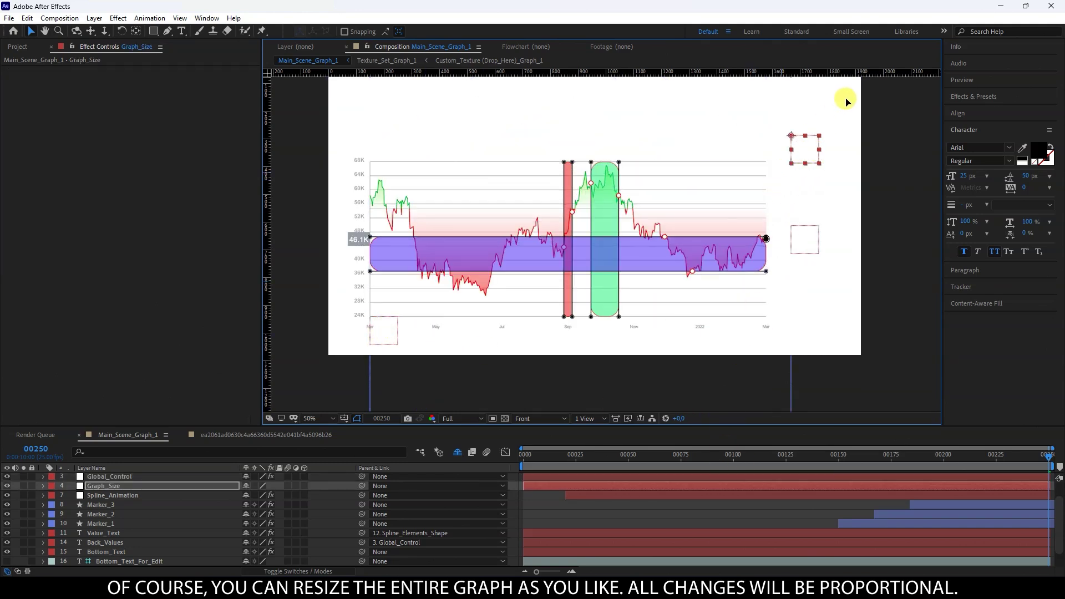
{"action": "left_click", "coordinate": [678, 417]}
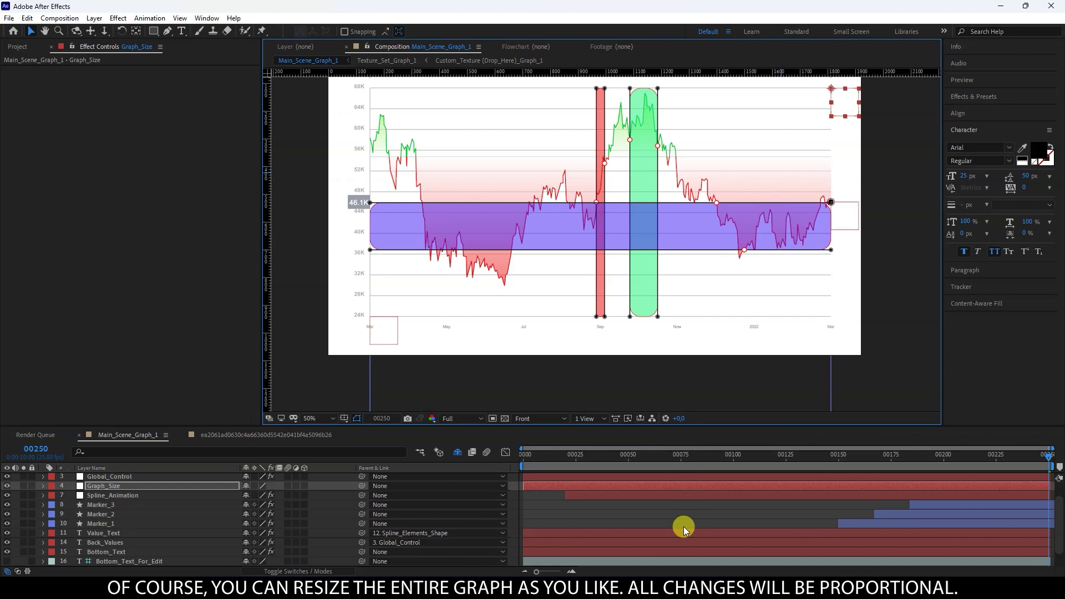
{"action": "left_click", "coordinate": [683, 528]}
Delete the path points of Shape Layer 1 that lie to the right of its tallest peak
{"action": "left_click_drag", "start_coordinate": [649, 270], "coordinate": [663, 340]}
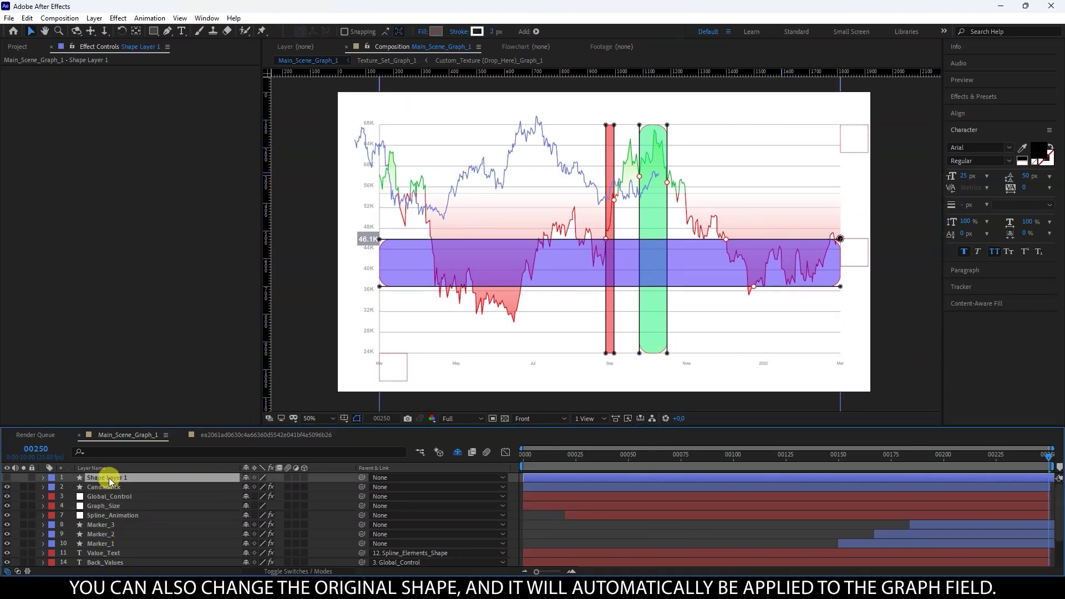
{"action": "left_click", "coordinate": [168, 34]}
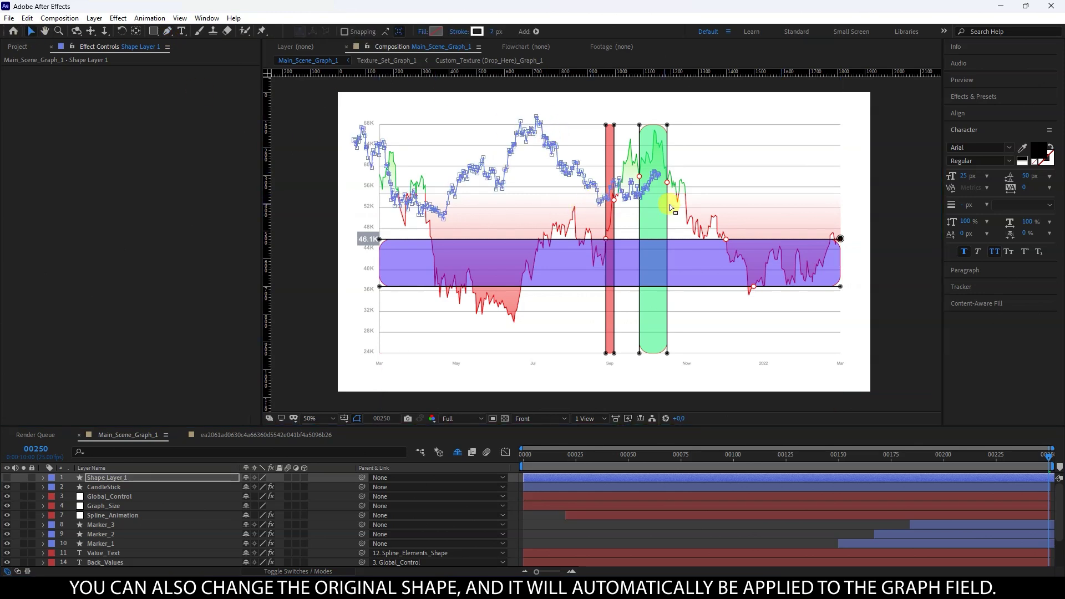
{"action": "left_click_drag", "start_coordinate": [681, 212], "coordinate": [558, 134]}
{"action": "key", "text": "Delete"}
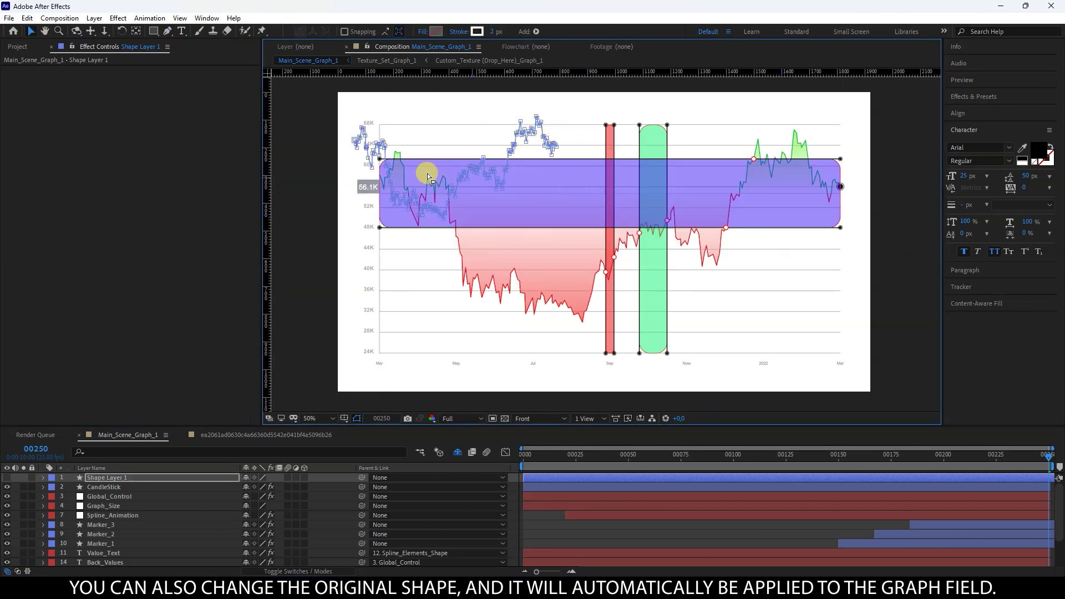